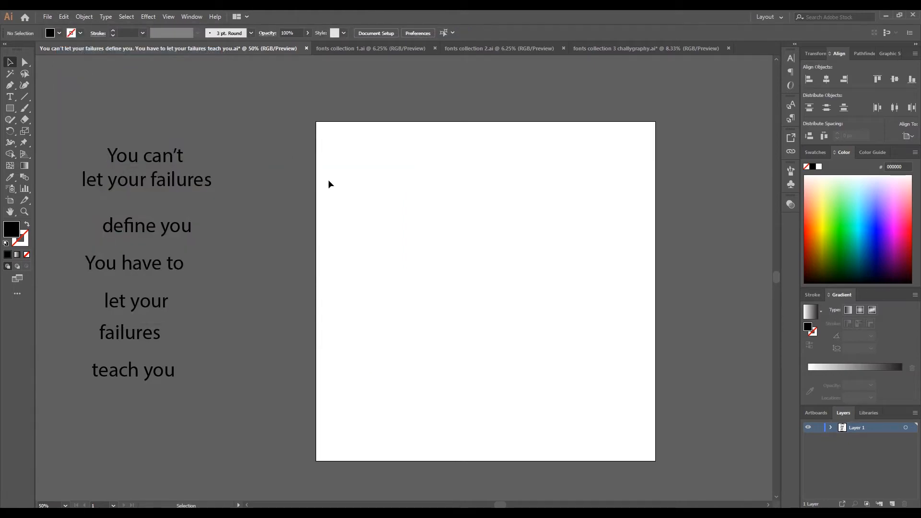
Step: Paste the quote lines into fonts collection 3 challygraphy, place them beside the artboard and enlarge them to about 250 pt
left_click(611, 48)
key("ctrl+v")
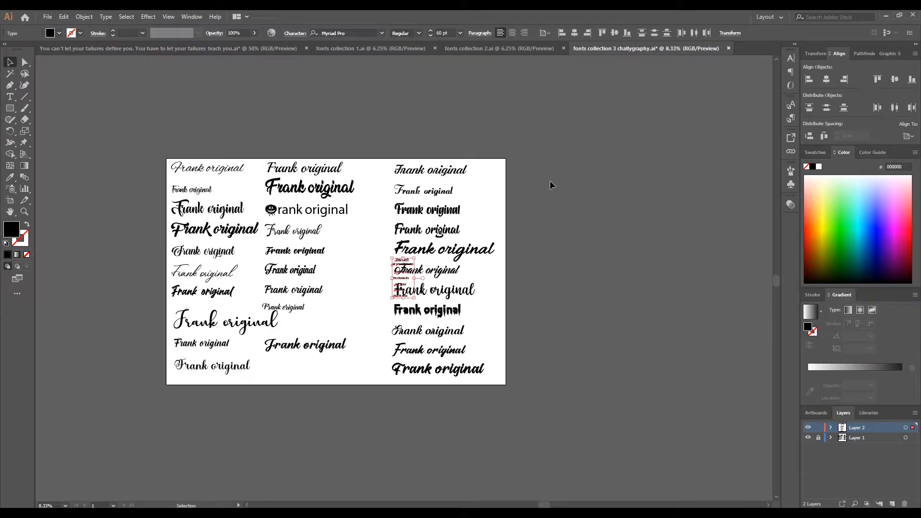
left_click_drag(404, 259, 619, 245)
left_click_drag(628, 287, 677, 345)
Step: Sample several script samples with the Eyedropper for all quote lines, settling on the font The Bigger The Better
key("i")
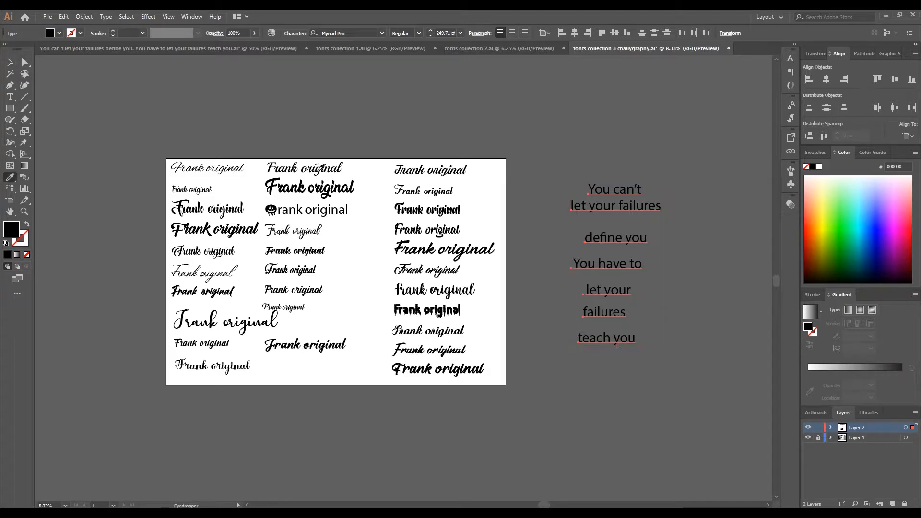
left_click(318, 167)
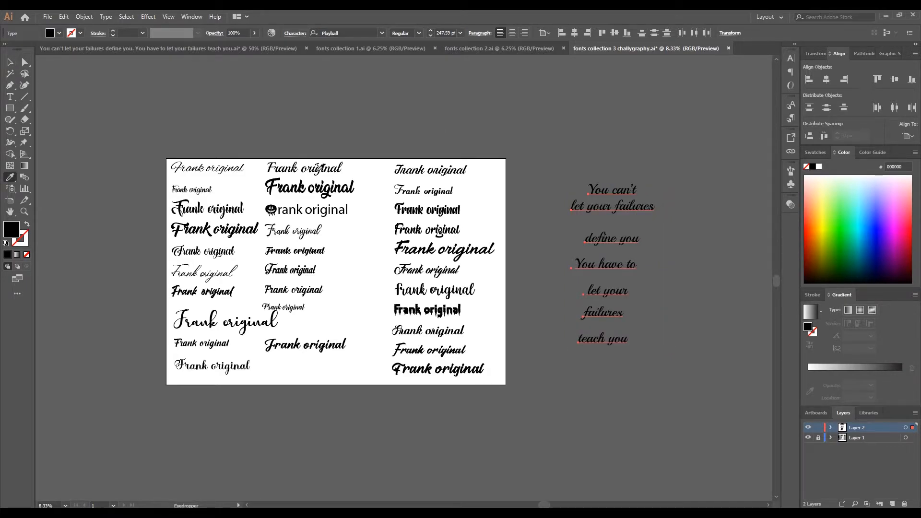
left_click(225, 225)
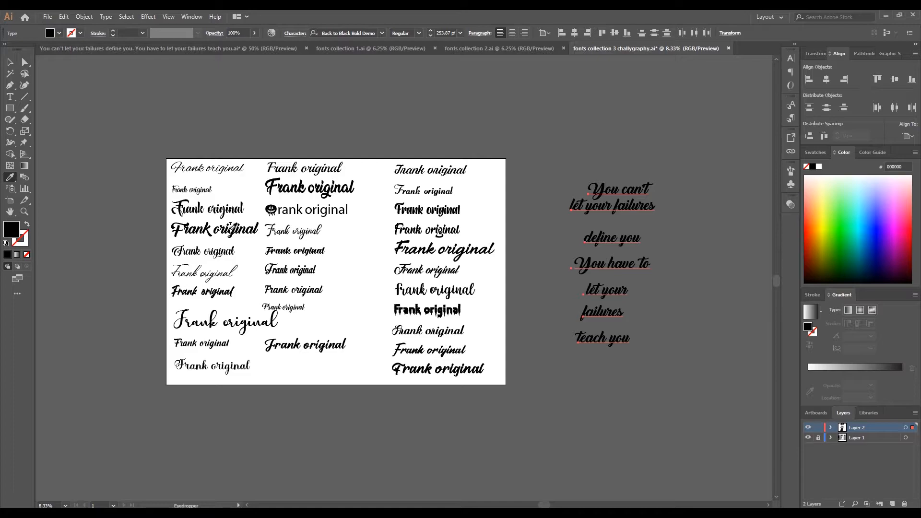
left_click(303, 183)
left_click(414, 210)
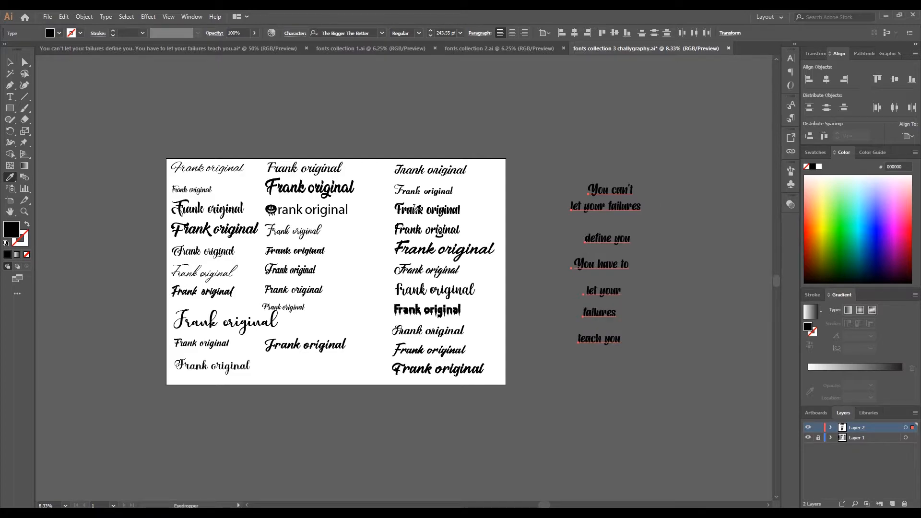
left_click(323, 186)
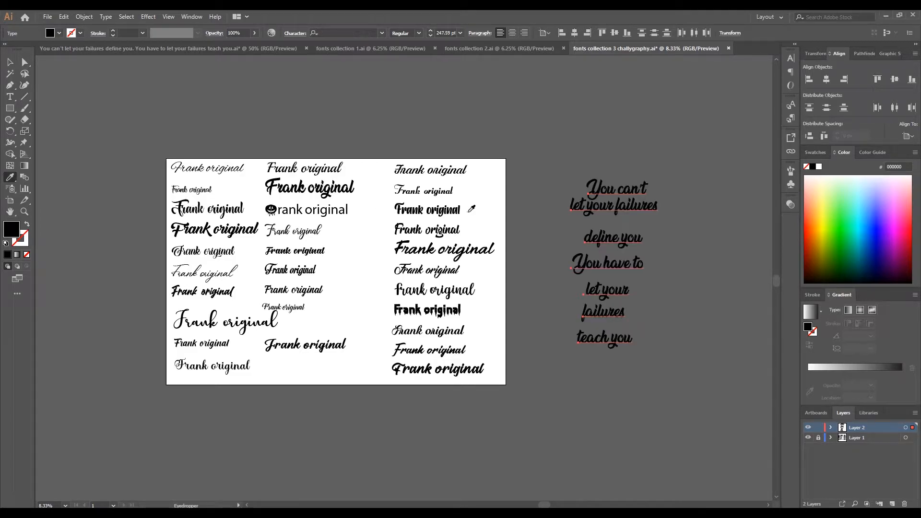
left_click(426, 210)
left_click(434, 244)
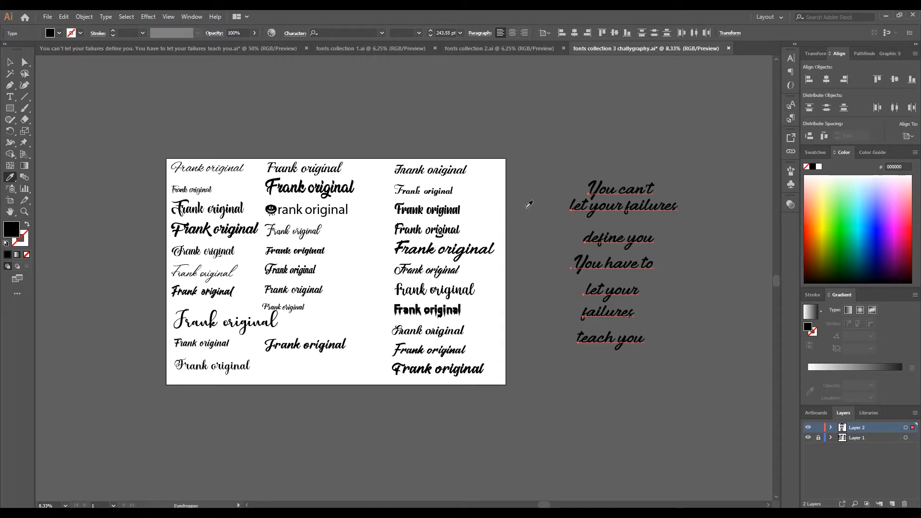
left_click(430, 207)
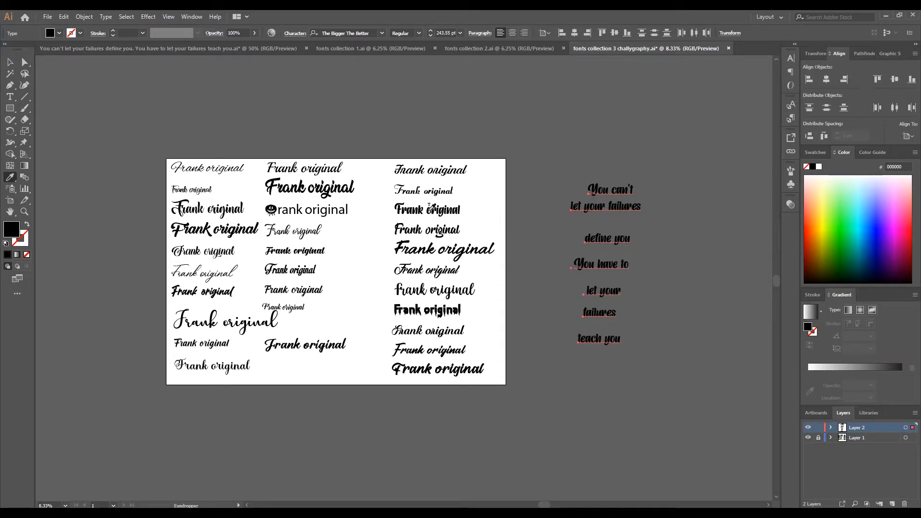
Step: Cut the styled quote lines from this document and paste them into fonts collection 2
left_click(10, 62)
left_click(64, 16)
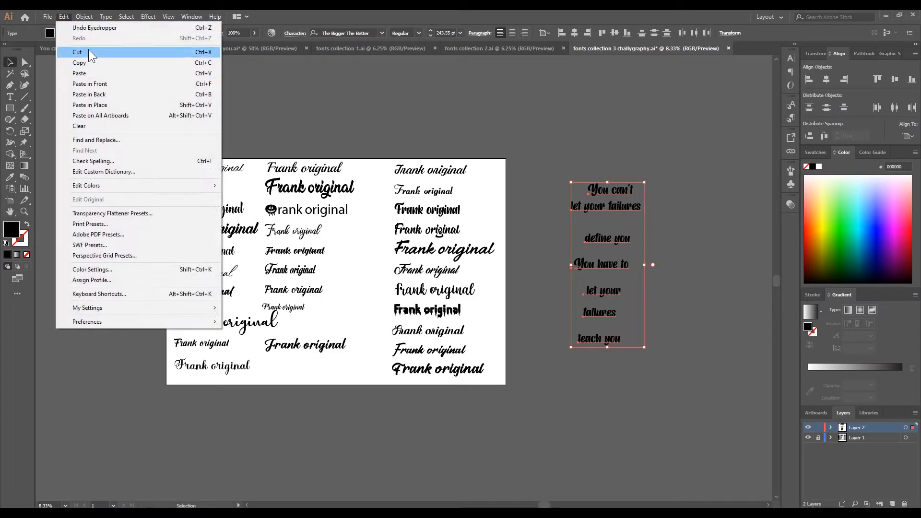
left_click(88, 51)
left_click(477, 48)
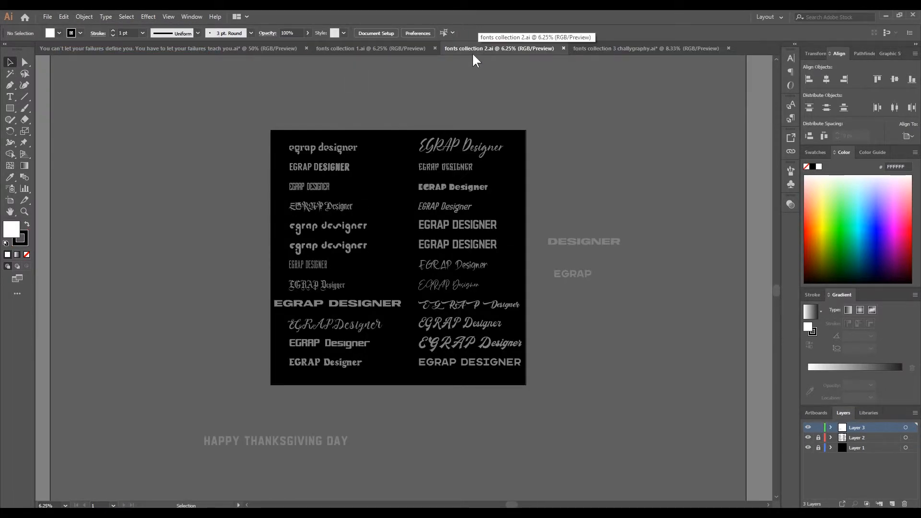
left_click(370, 47)
left_click(451, 48)
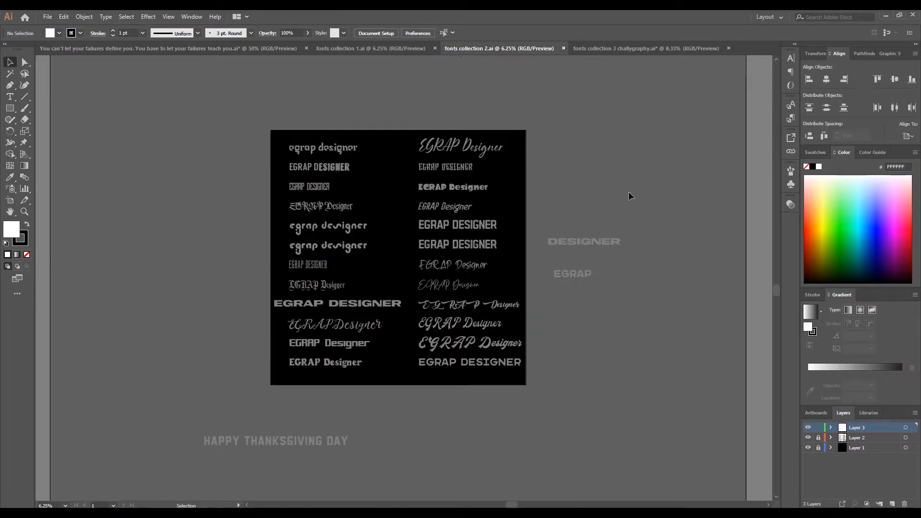
key("ctrl+v")
Step: Place the quote lines beside the black artboard and enlarge them together to about 496 pt
left_click_drag(399, 220, 671, 223)
left_click(722, 298)
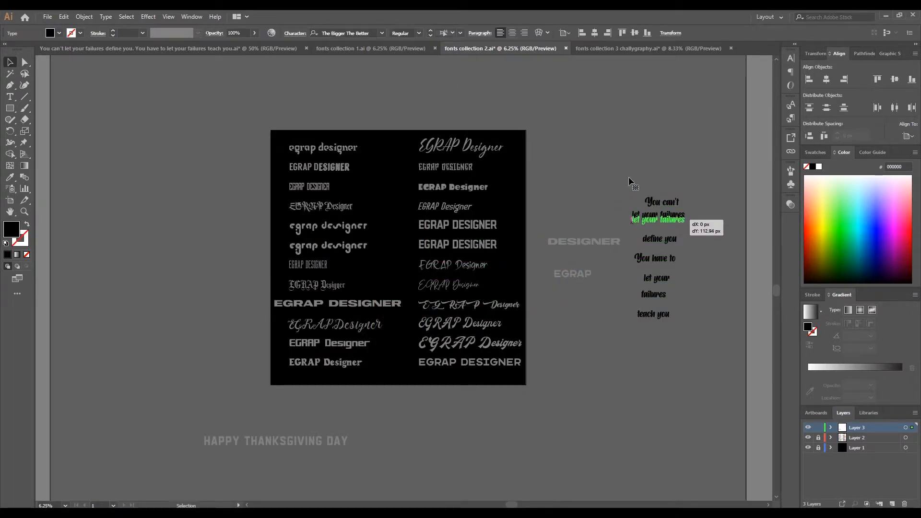
left_click_drag(629, 177, 718, 384)
left_click_drag(693, 301, 689, 223)
left_click(603, 146)
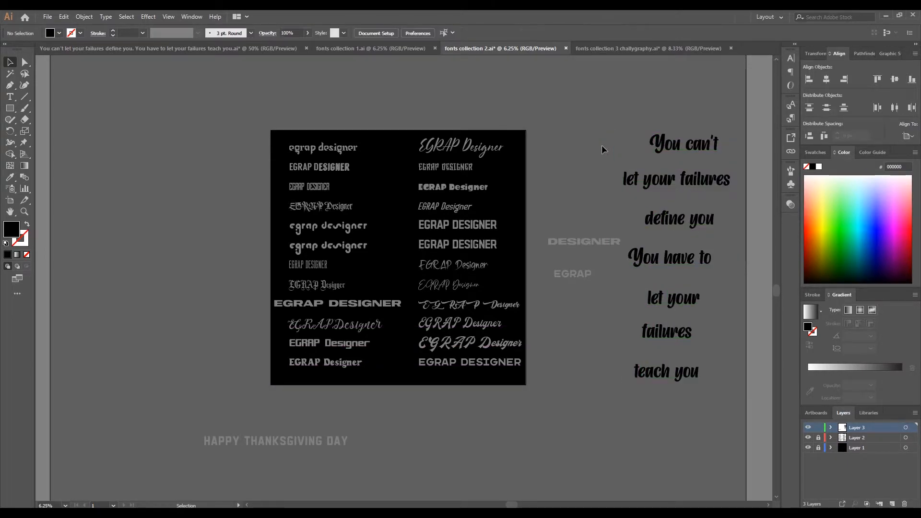
Step: Sample Lash Rough with the Eyedropper for "let your failures", then settle on Squad Bold
left_click(671, 192)
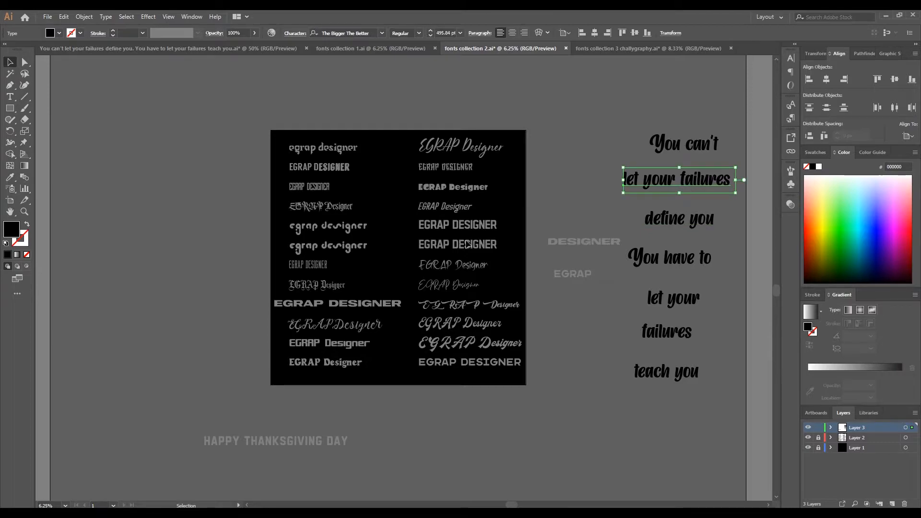
key("i")
left_click(308, 187)
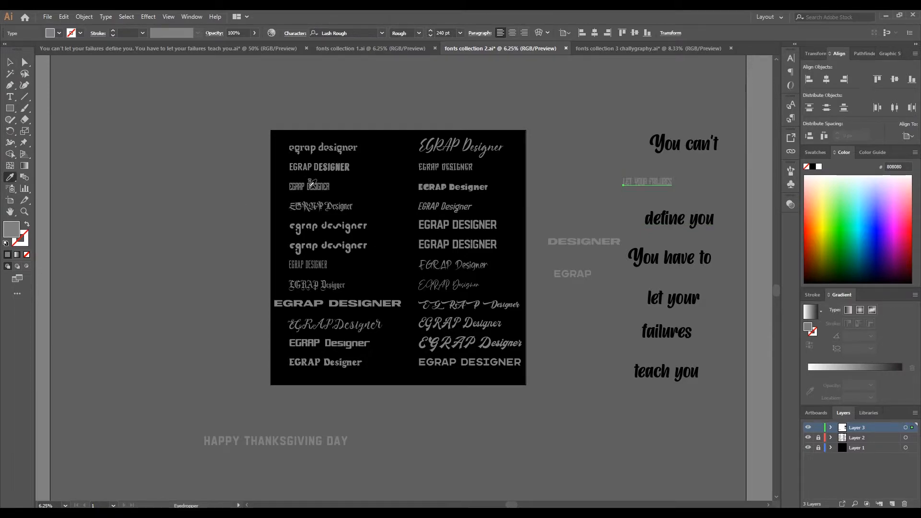
left_click(434, 222)
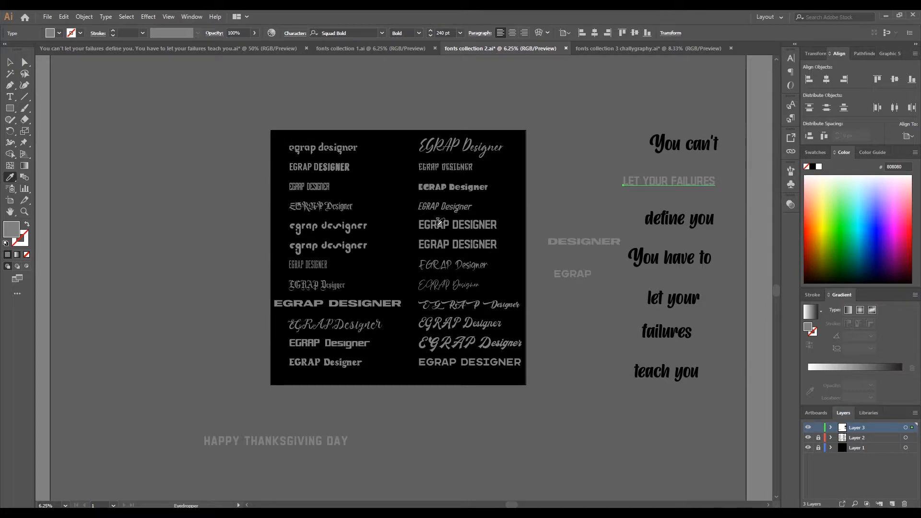
Step: Apply the Squad Bold sample's style to the "You have to" and "failures" lines with the Eyedropper
left_click(664, 261, "ctrl")
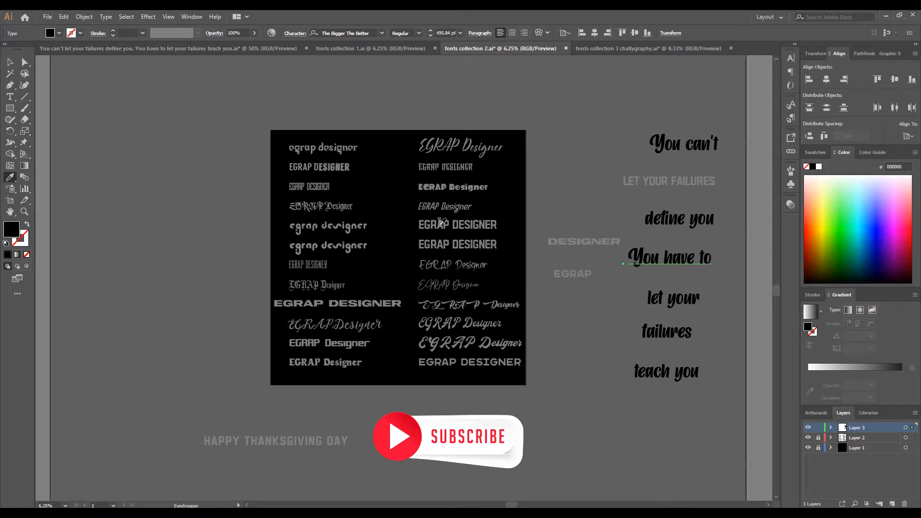
left_click(441, 223)
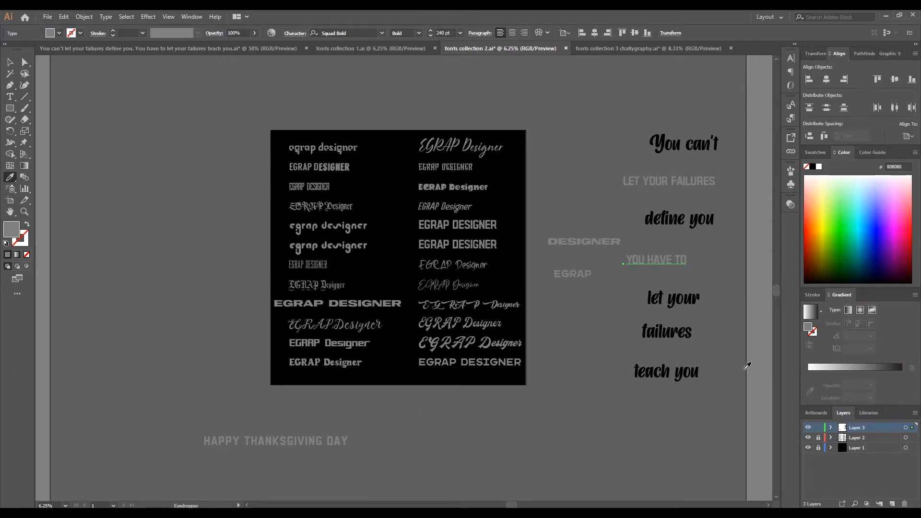
left_click(657, 327, "ctrl")
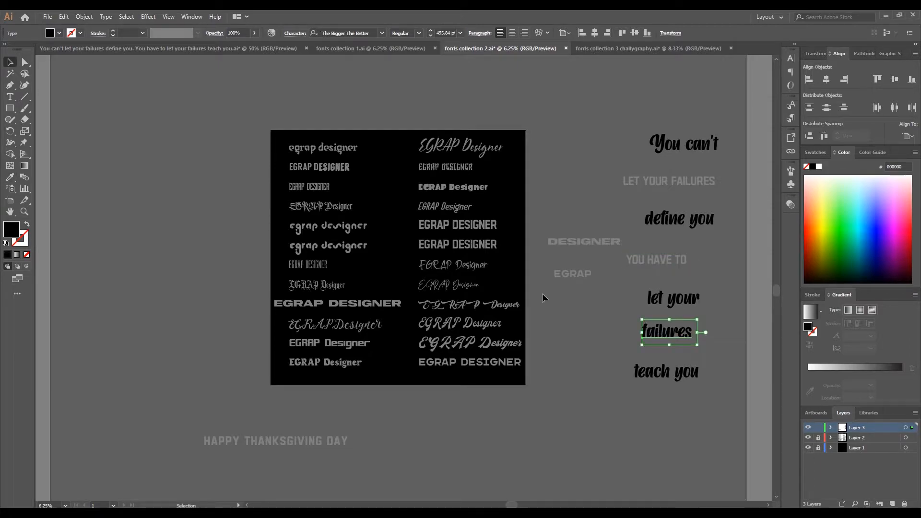
left_click(446, 223)
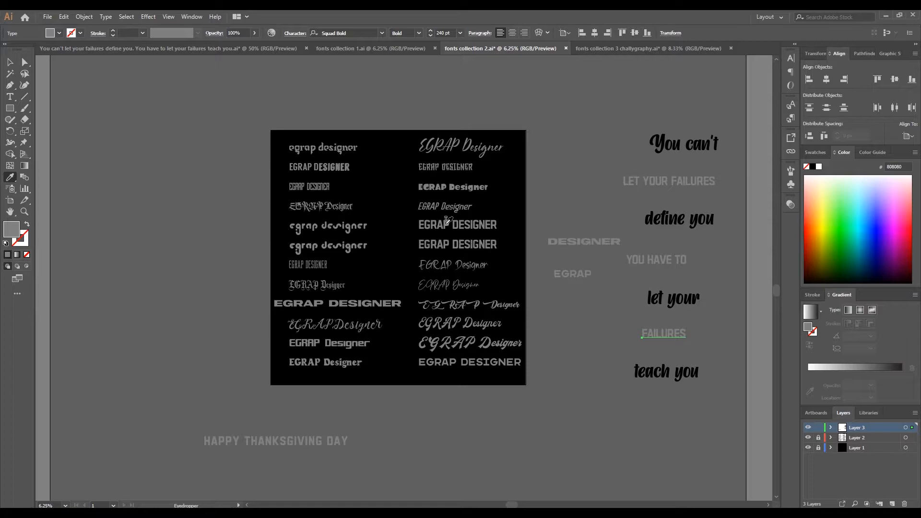
left_click(9, 63)
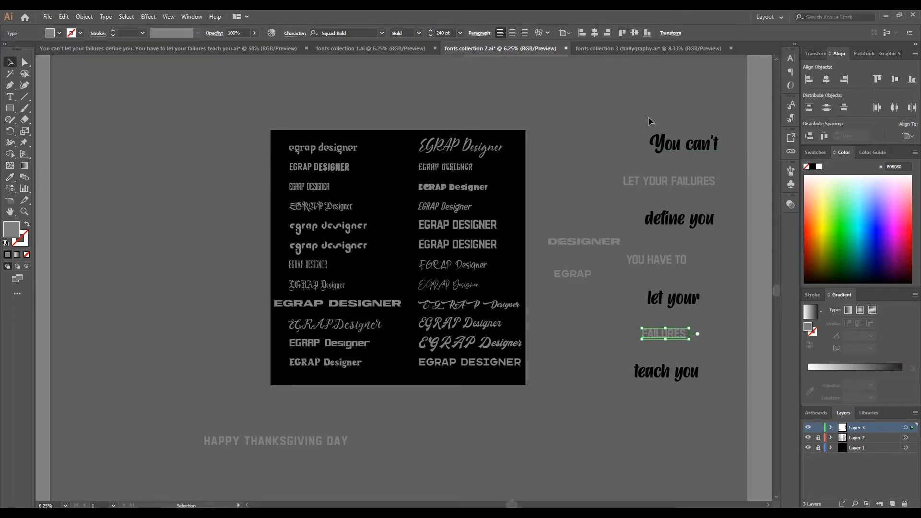
Step: Move all quote lines into fonts collection 3 challygraphy by cut and paste, placing them beside the artboard
left_click_drag(648, 121, 732, 411)
key("ctrl+x")
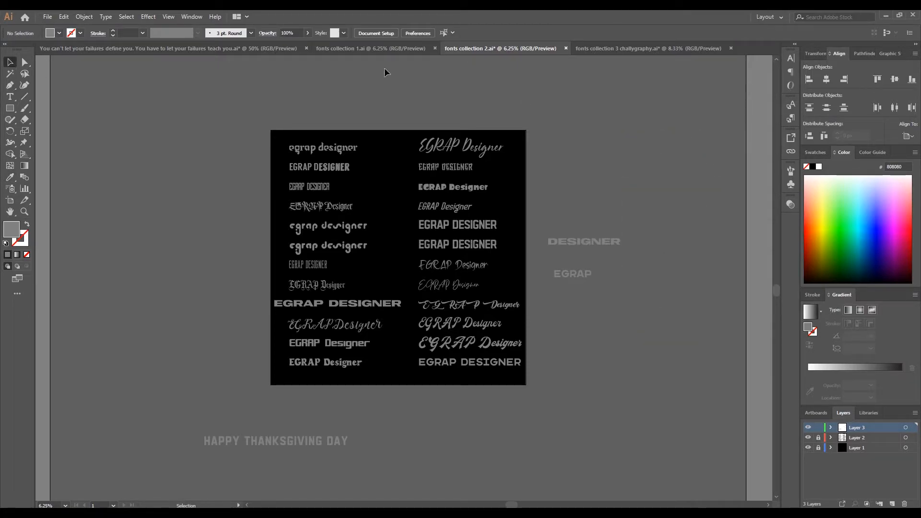
left_click(620, 48)
key("ctrl+v")
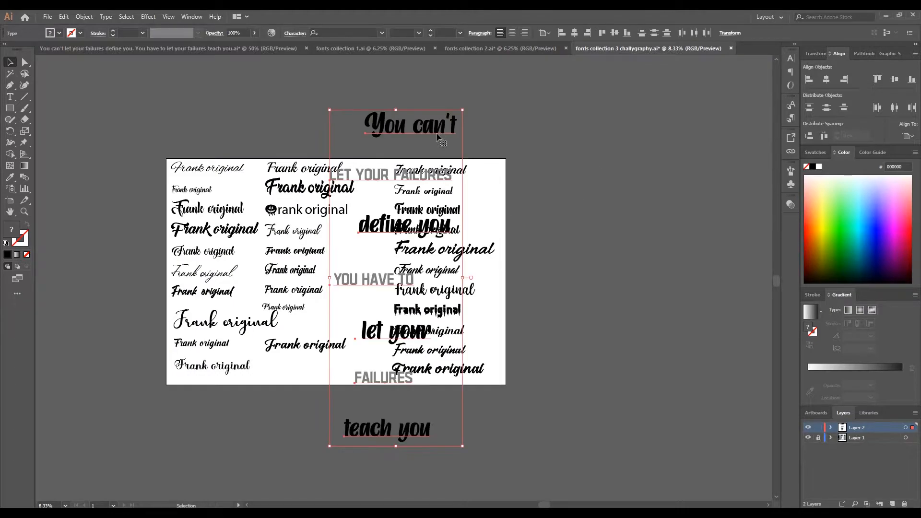
left_click_drag(442, 139, 678, 160)
left_click(736, 285)
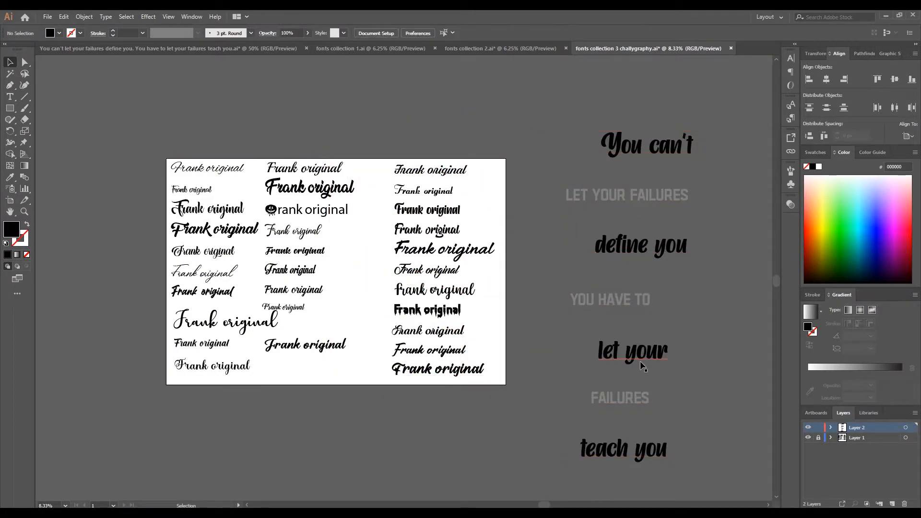
Step: Compare script samples on the "let your" line with the Eyedropper and settle on Voice of the Highlander
left_click(643, 366)
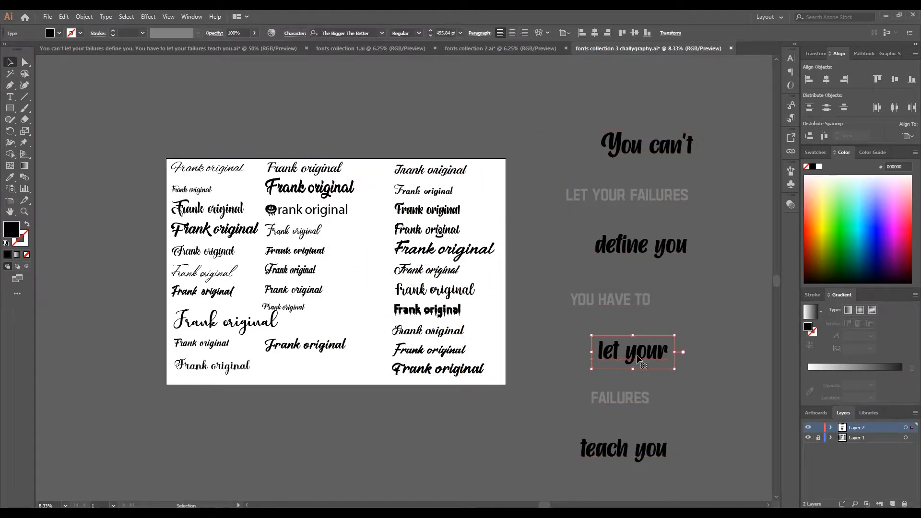
key("i")
left_click(422, 288)
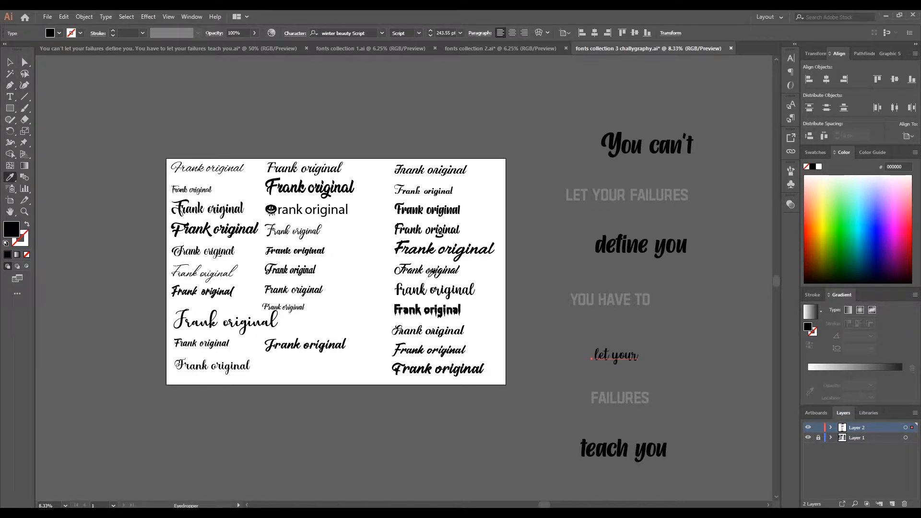
left_click(433, 247)
left_click(432, 262)
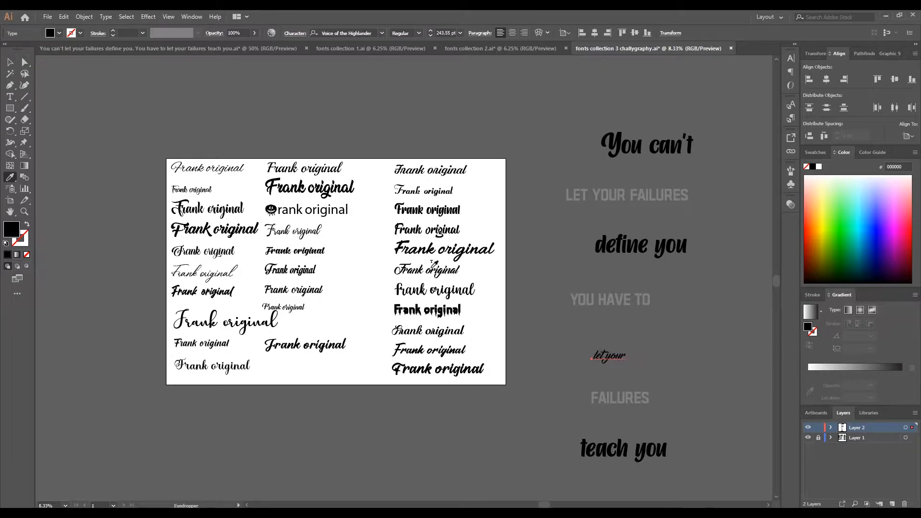
left_click(425, 207)
left_click(428, 231)
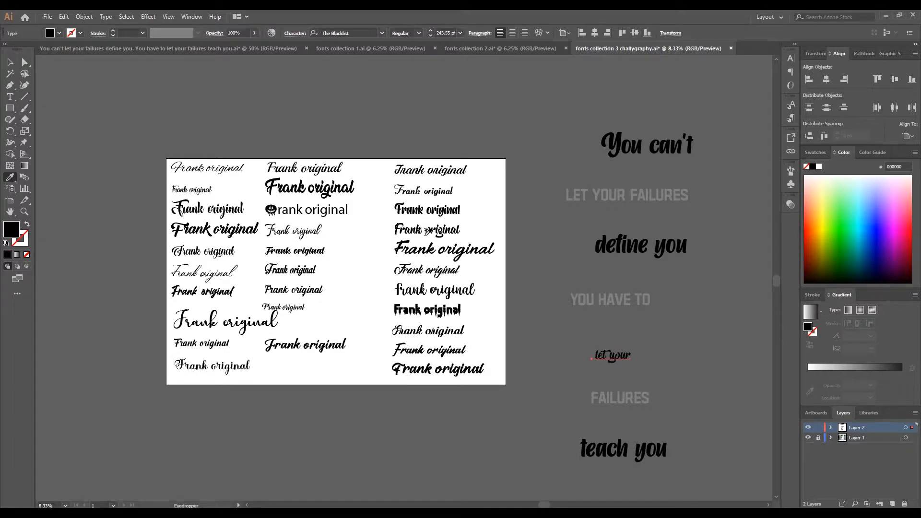
left_click(425, 268)
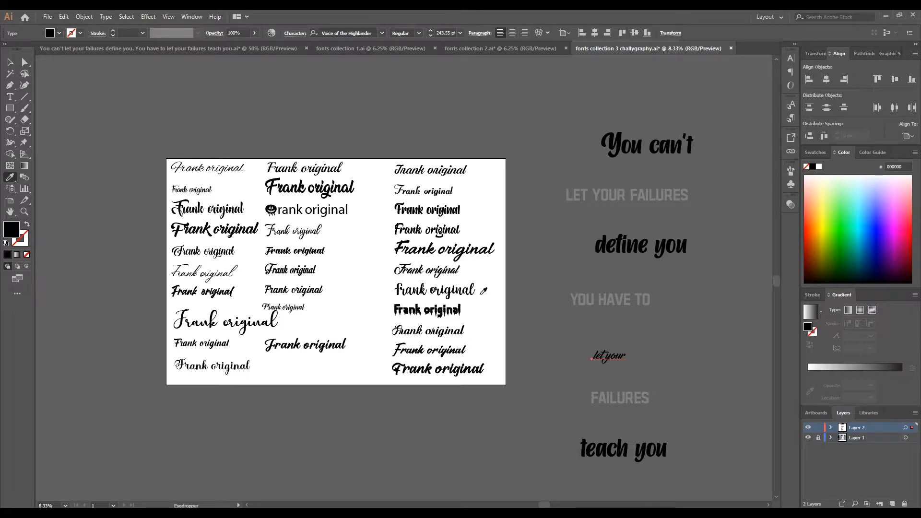
Step: Copy the Voice of the Highlander style from "let your" onto the "define you" line
left_click(633, 251, "ctrl")
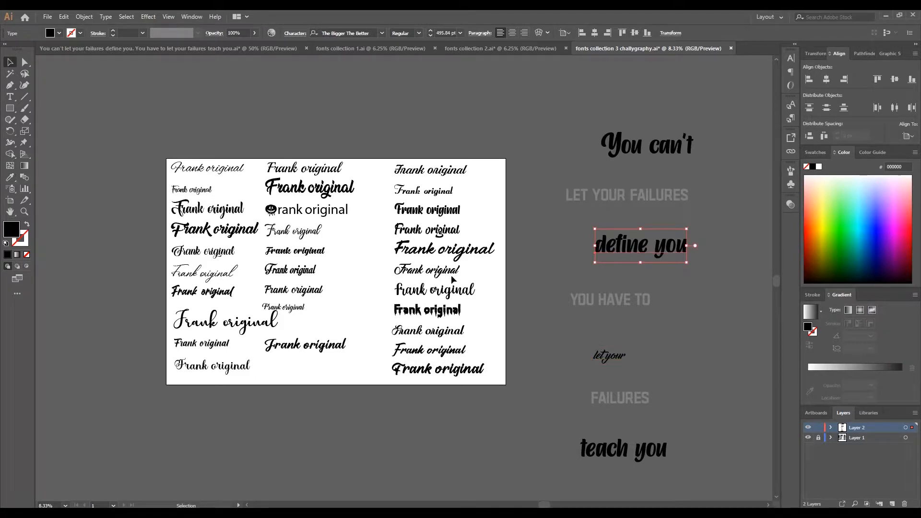
left_click(622, 354)
left_click(10, 62)
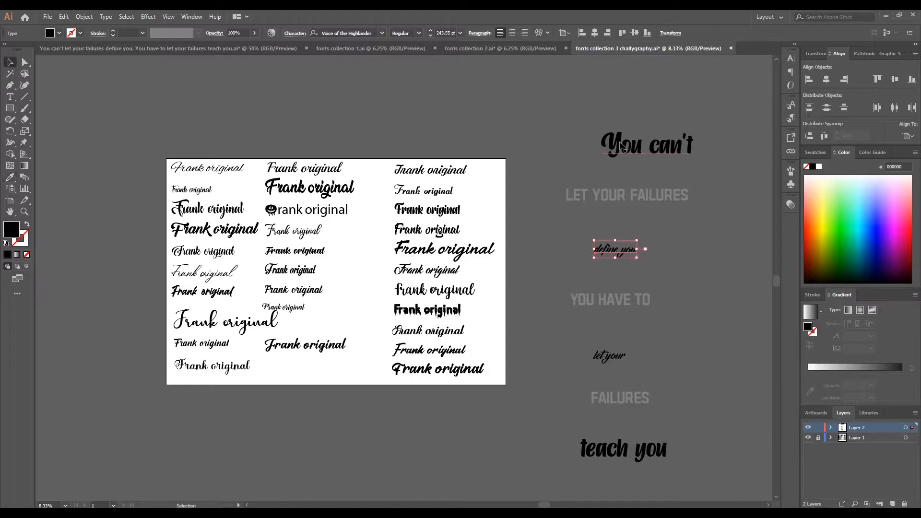
Step: Cut all seven styled lines and paste them into the "You can't let your failures define you" document
left_click_drag(551, 100, 700, 473)
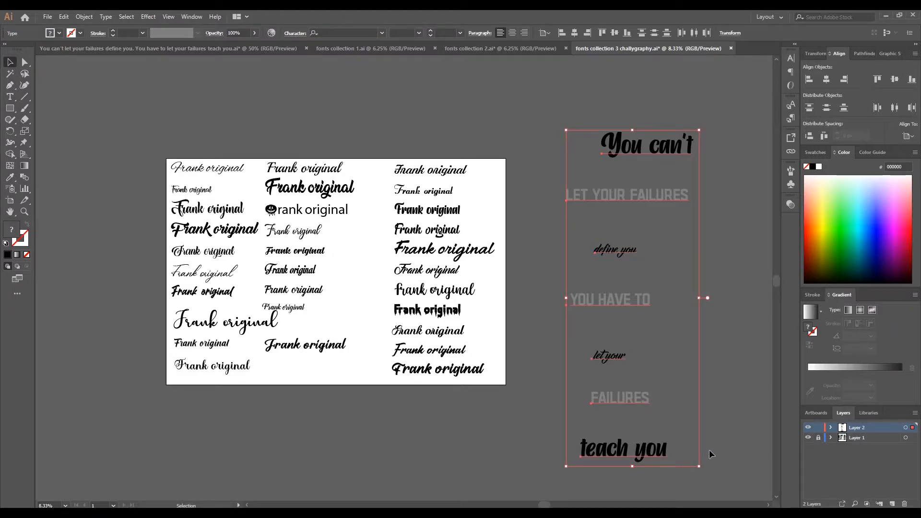
left_click(64, 16)
left_click(73, 73)
left_click(81, 50)
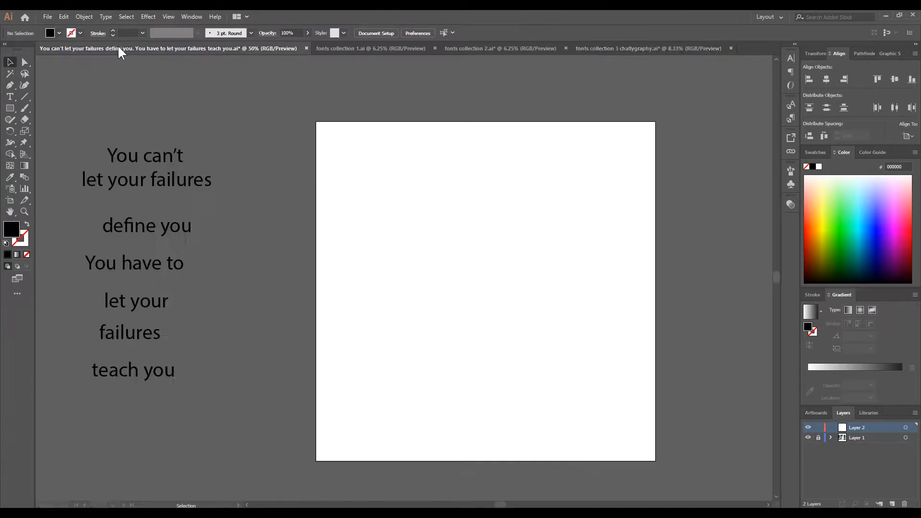
key("ctrl+v")
Step: Scale down the pasted styled lines and place them to the right of the blank artboard
scroll(431, 269, "down", 4)
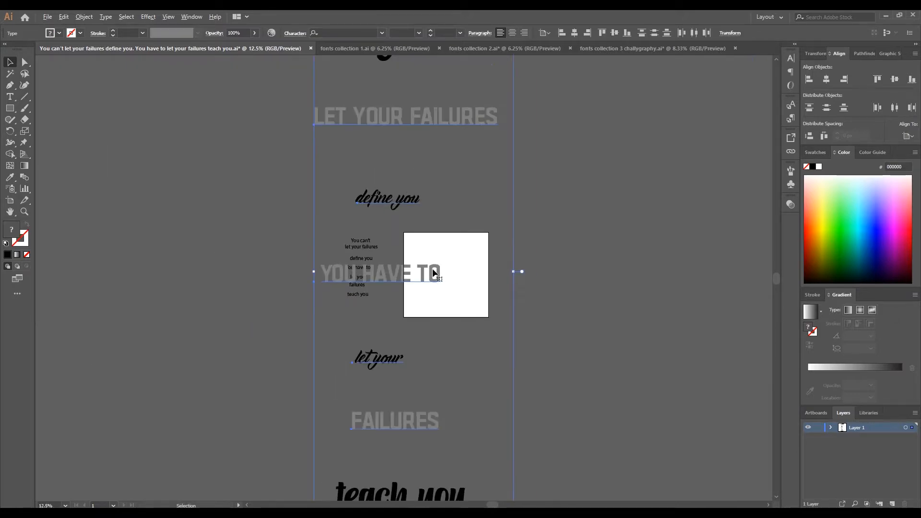
scroll(497, 275, "down", 2)
left_click_drag(417, 144, 450, 263)
scroll(411, 263, "up", 4)
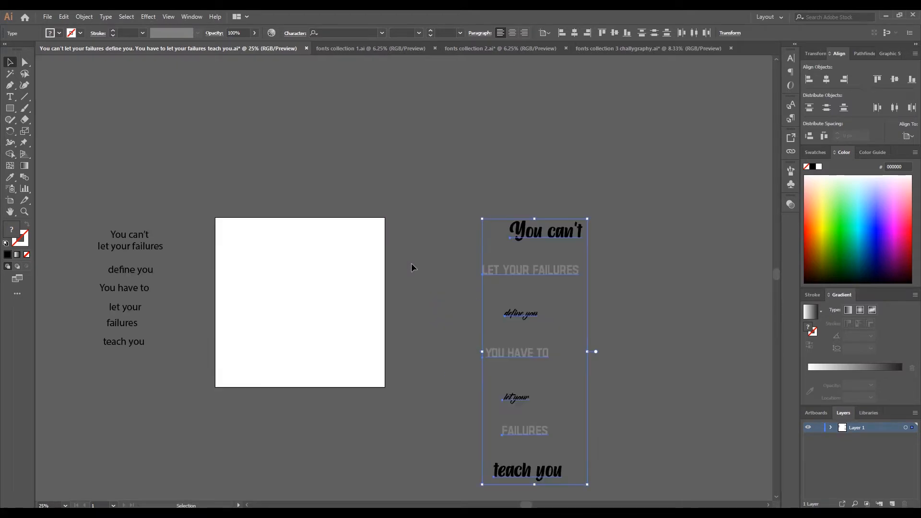
Step: Shrink the styled lines beside the artboard and place "You can't" at the artboard's top, scaled to about 149 pt
left_click_drag(526, 174, 551, 240)
left_click_drag(579, 240, 485, 186)
left_click(389, 212)
key("space")
left_click_drag(389, 212, 472, 248)
left_click_drag(574, 225, 475, 257)
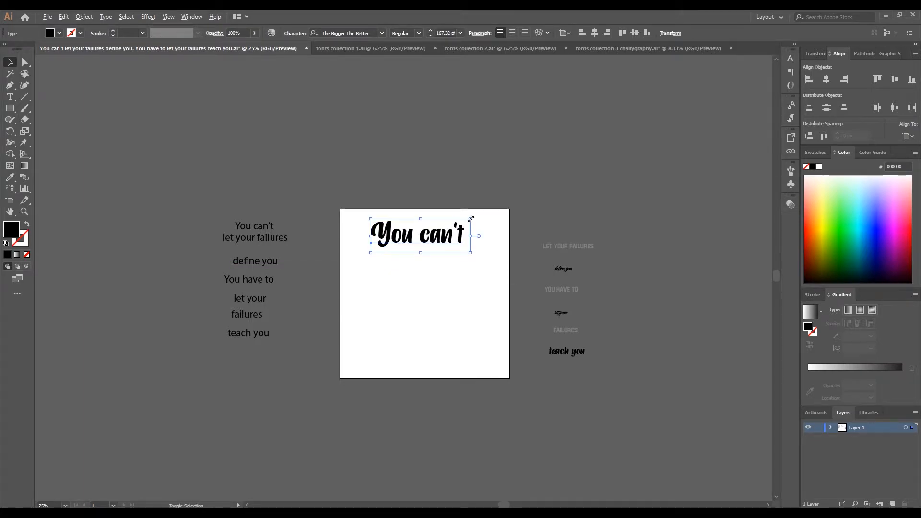
left_click_drag(471, 218, 459, 226)
Step: Place "LET YOUR FAILURES" below "You can't" at about 64 pt and delete the leftover copy beside the artboard
left_click_drag(570, 250, 476, 288)
left_click_drag(430, 263, 471, 249)
left_click(564, 246)
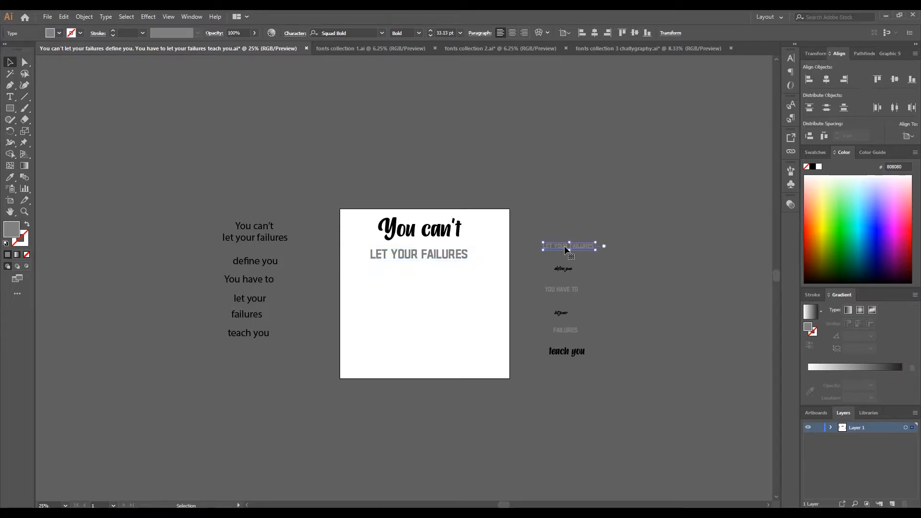
key("Delete")
Step: Place and enlarge "define you" and "YOU HAVE TO" on the artboard, stacked below "LET YOUR FAILURES"
left_click_drag(562, 269, 450, 280)
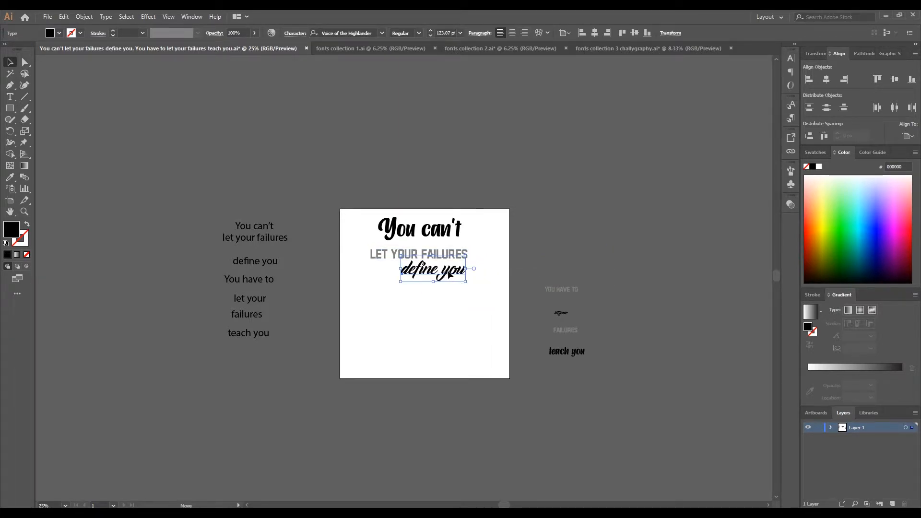
left_click(567, 275)
left_click_drag(552, 289, 380, 290)
mouse_move(435, 296)
left_mouse_down()
mouse_move(463, 307)
mouse_move(434, 295)
left_mouse_up()
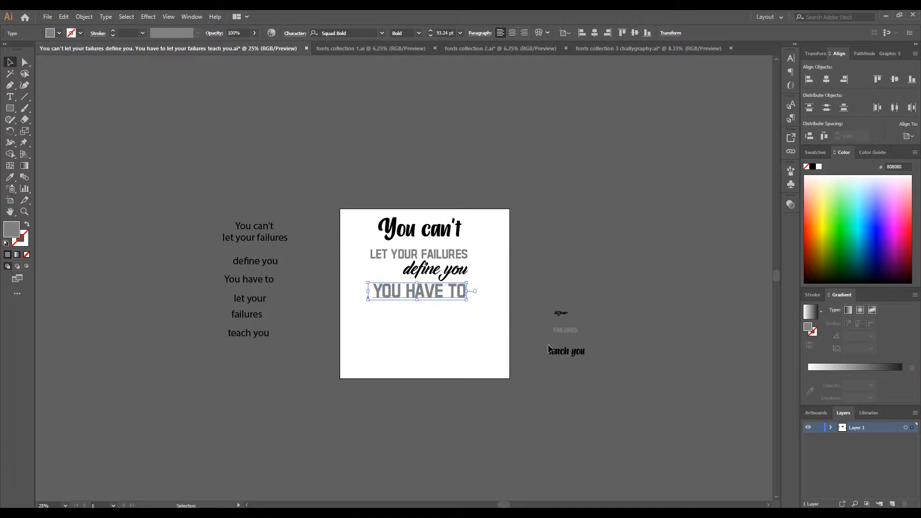
Step: Place and enlarge "let your", "FAILURES" and "teach you" in a stack below "YOU HAVE TO" on the artboard
left_click_drag(562, 316, 468, 320)
left_click_drag(576, 333, 465, 342)
left_click_drag(559, 356, 463, 367)
left_click(568, 399)
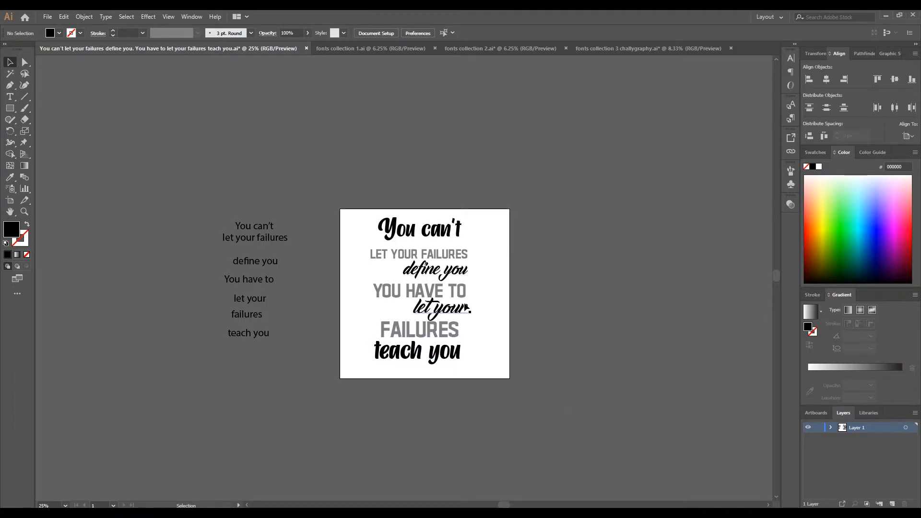
Step: Compare text styles on the "LET YOUR FAILURES" line with the Eyedropper and settle on the Squad Bold style of "YOU HAVE TO"
left_click(436, 258)
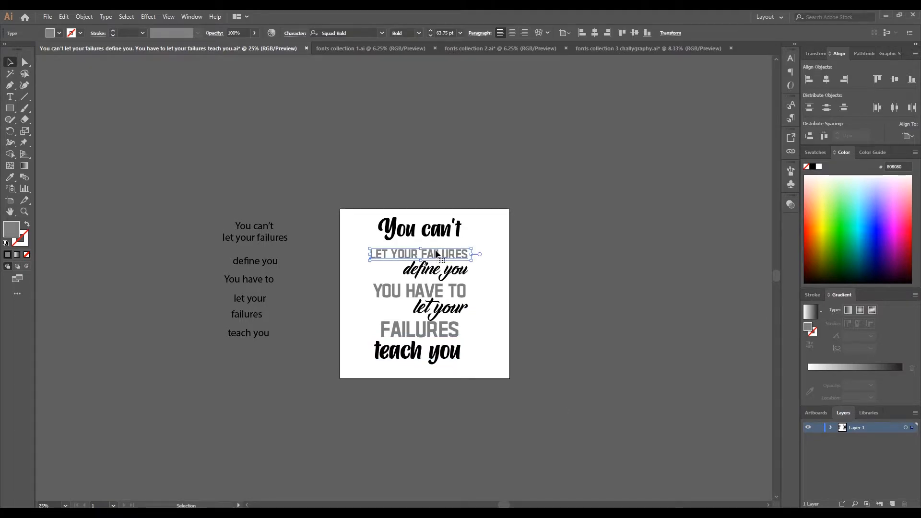
key("i")
left_click(415, 229)
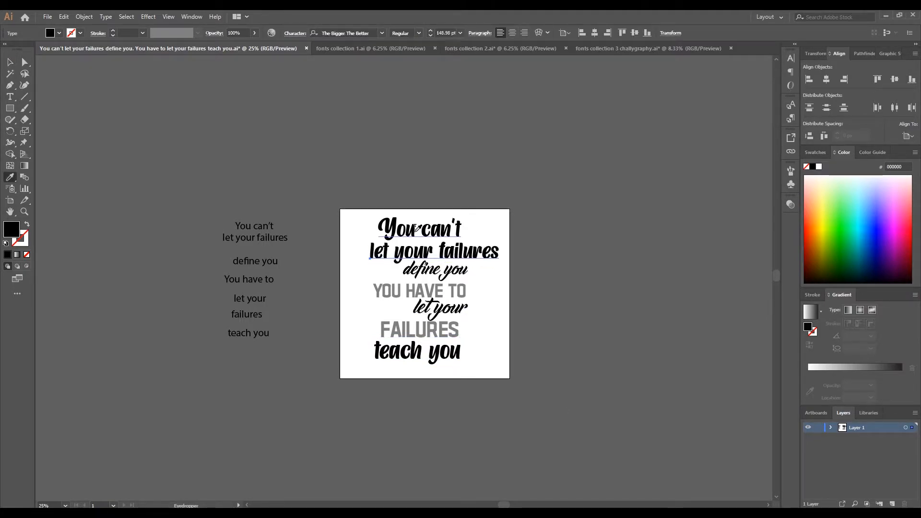
left_click(437, 303)
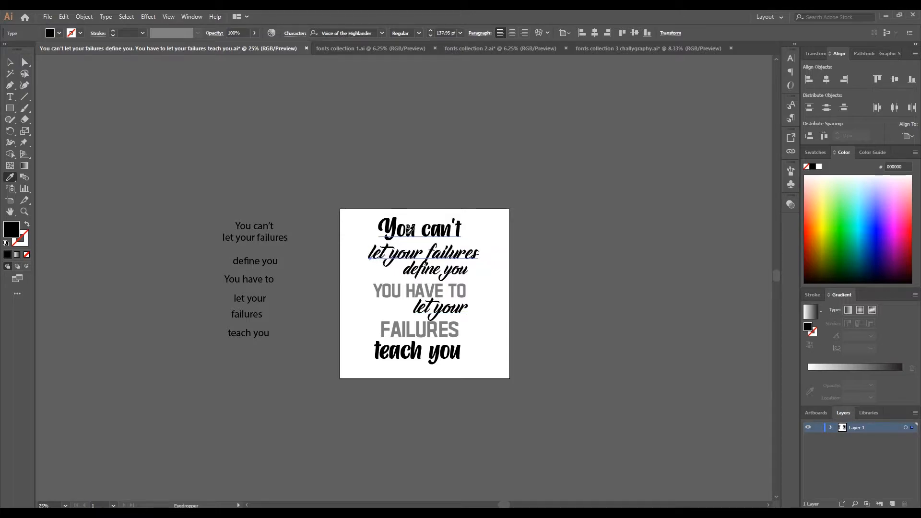
left_click(401, 290, "ctrl")
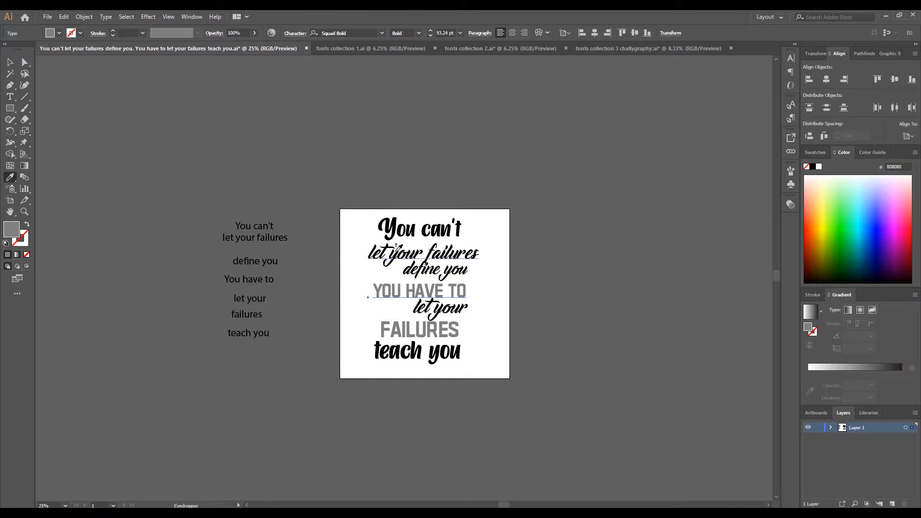
left_click(401, 254, "ctrl")
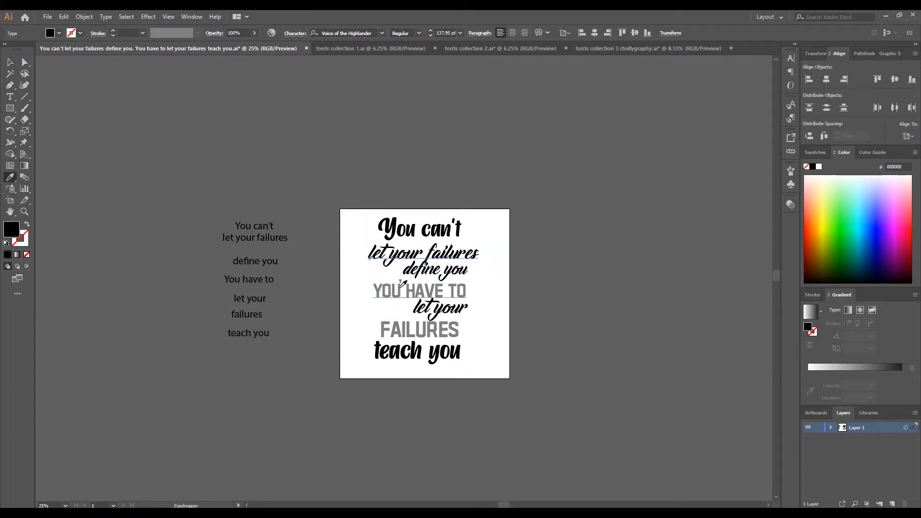
left_click(401, 286)
left_click(10, 63)
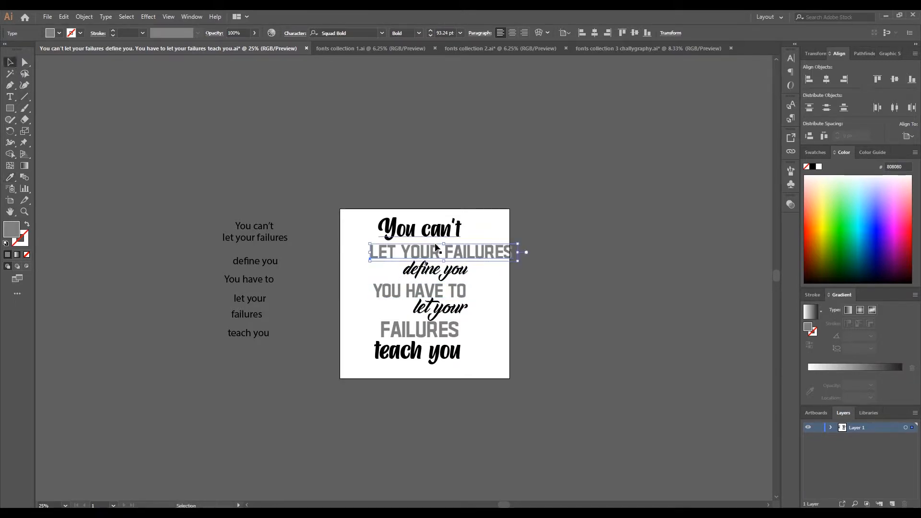
Step: Shift "define you" and "LET YOUR FAILURES" to the left so both lines are roughly centered on the artboard
left_click_drag(434, 249, 420, 273)
left_click(402, 148)
left_click_drag(480, 253, 471, 253)
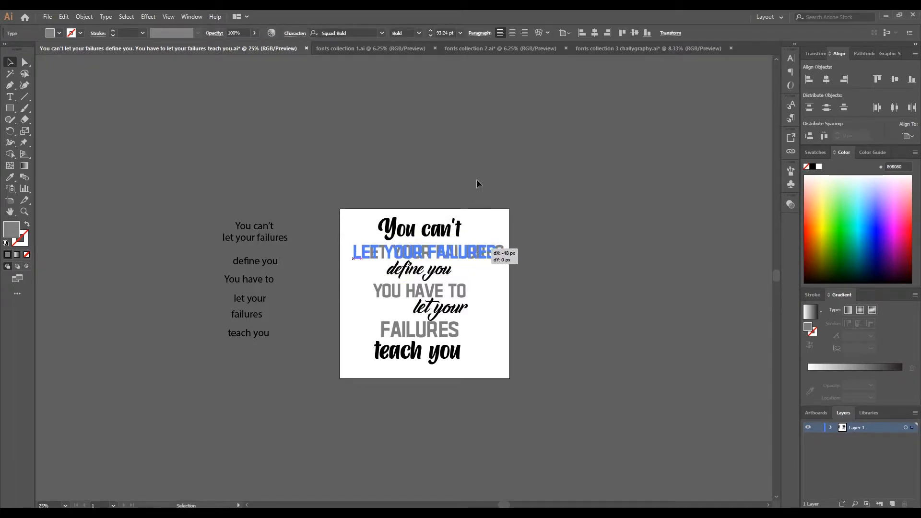
left_click(469, 168)
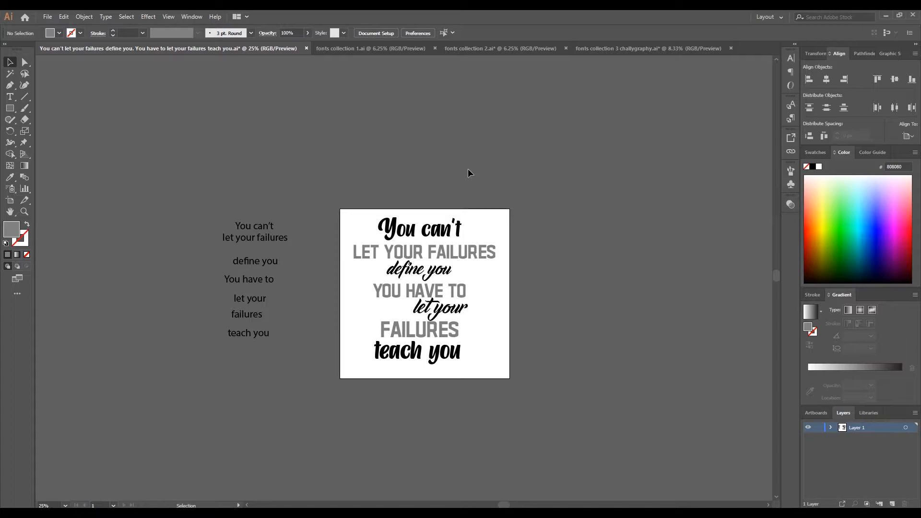
Step: Move the six lines below "You can't" down together to clear space in the upper half of the artboard
left_click(412, 235)
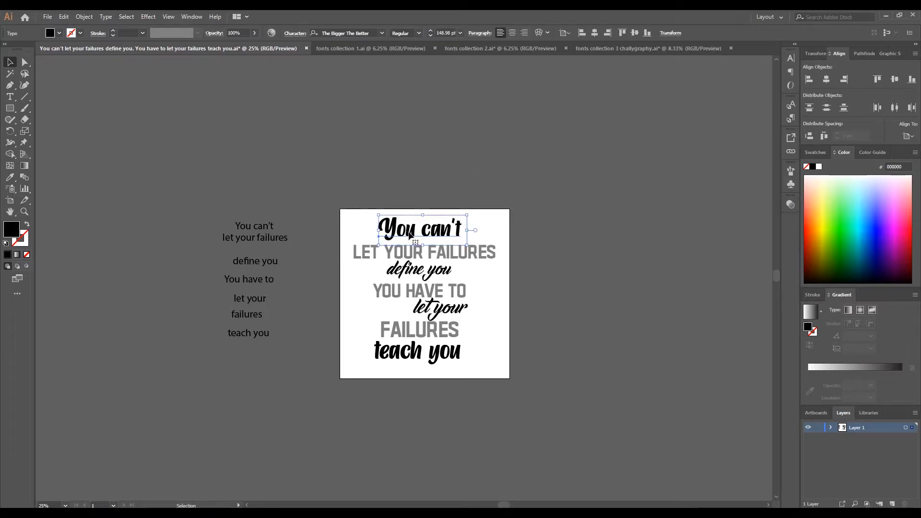
left_click_drag(528, 251, 409, 376)
left_click_drag(425, 255, 449, 313)
Step: Enlarge "You can't" to about 190 pt and nudge it slightly down at the artboard's top
left_click(460, 232)
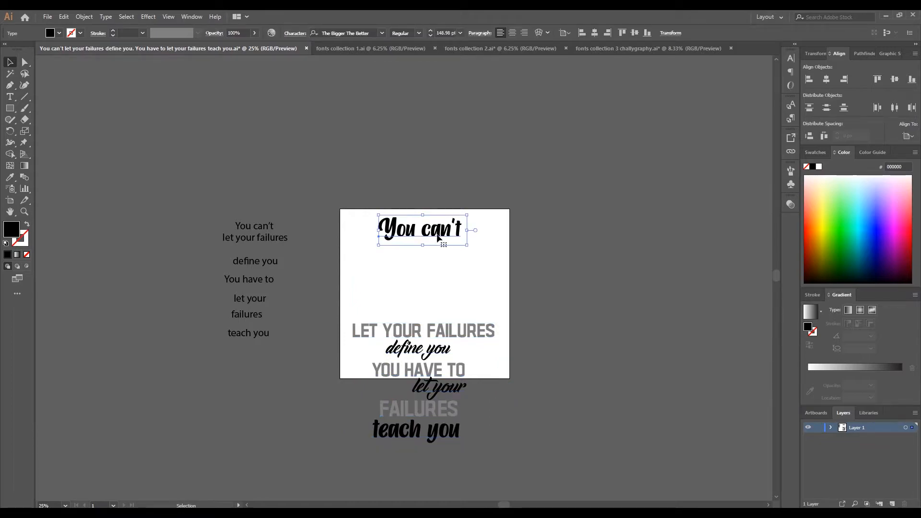
left_click_drag(474, 247, 480, 257)
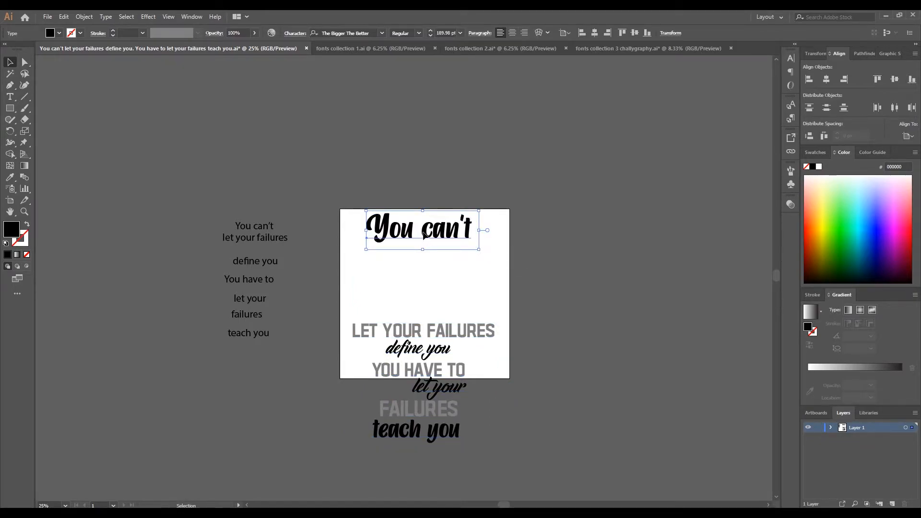
scroll(425, 236, "up", 2)
left_click_drag(424, 239, 425, 243)
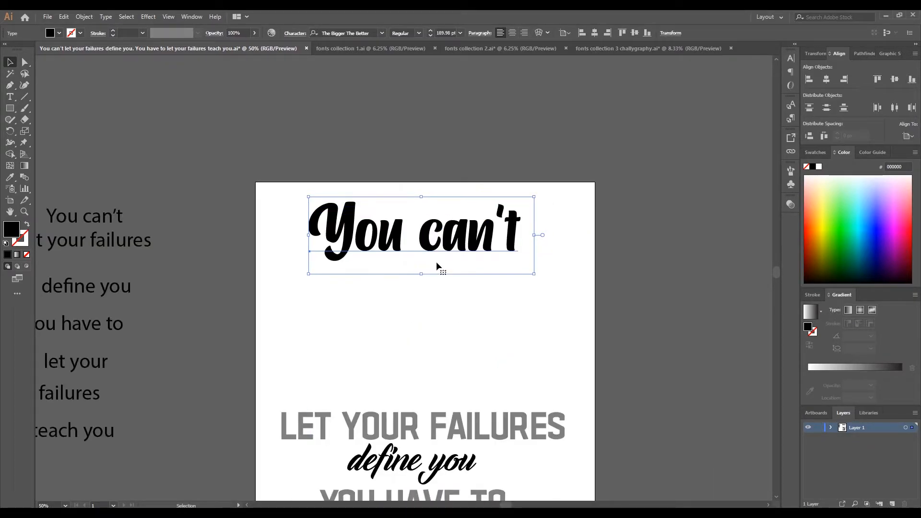
Step: Warp "You can't" with a horizontal Arc Upper envelope at 50% bend and 0% horizontal distortion
left_click(84, 16)
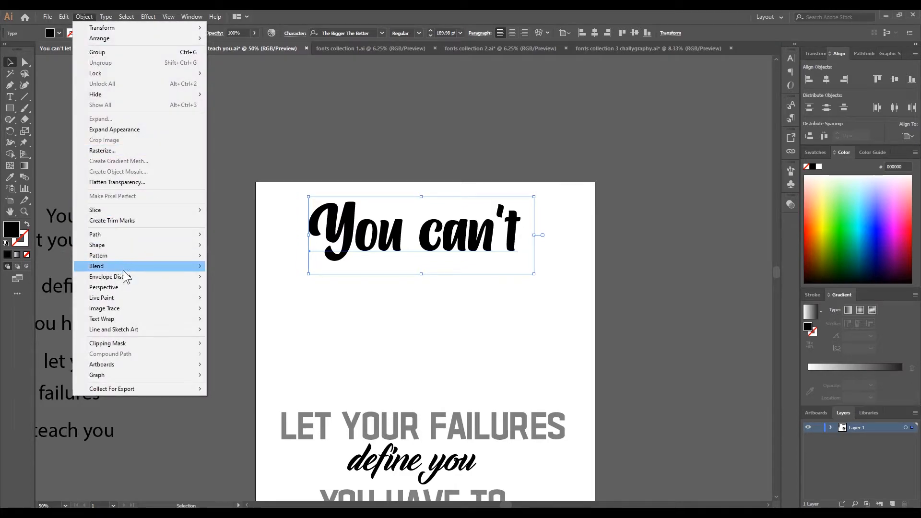
mouse_move(128, 273)
left_click(252, 278)
left_click(714, 81)
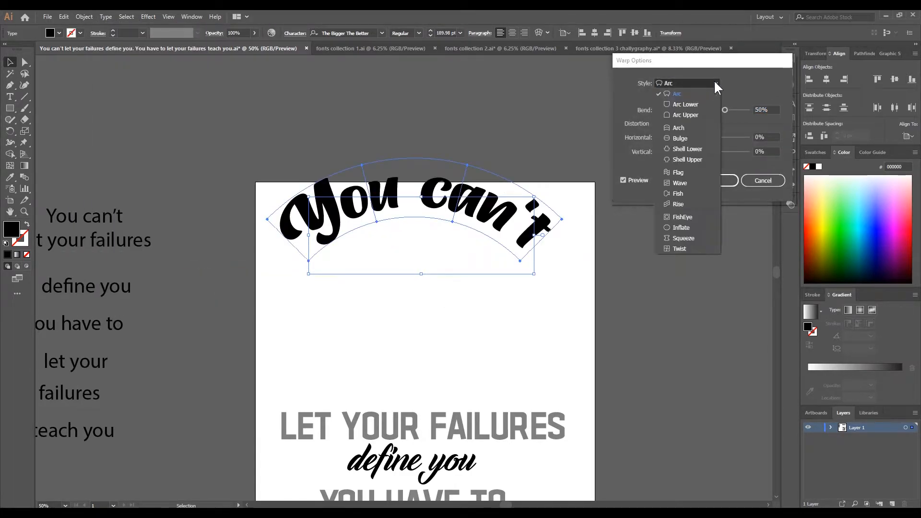
left_click(687, 112)
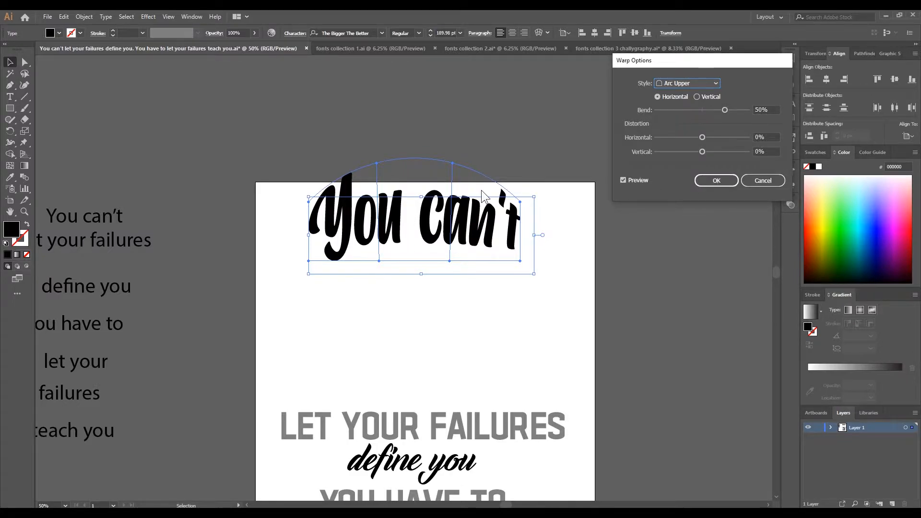
left_click(721, 107)
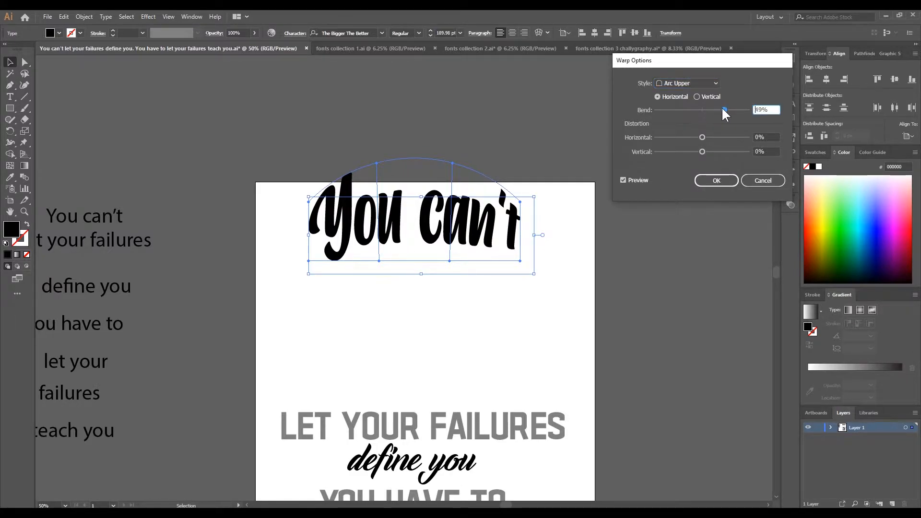
left_click_drag(720, 108, 725, 110)
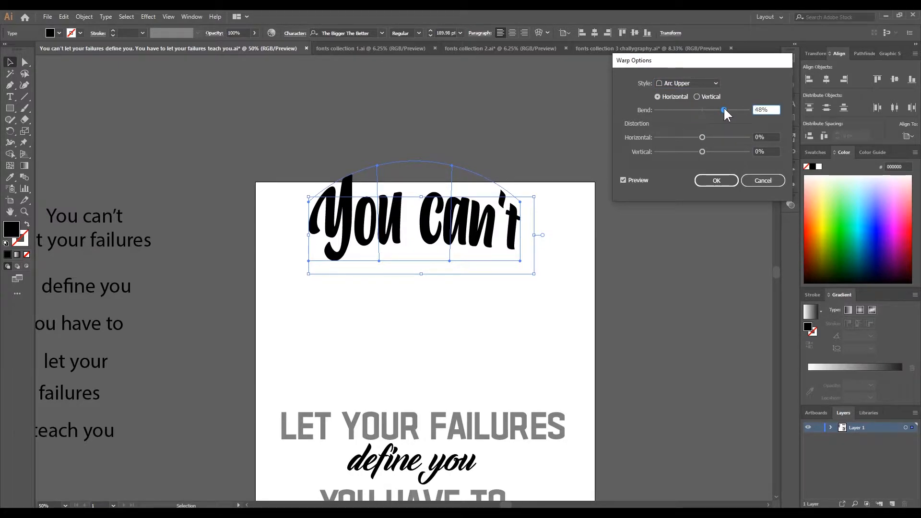
type("50")
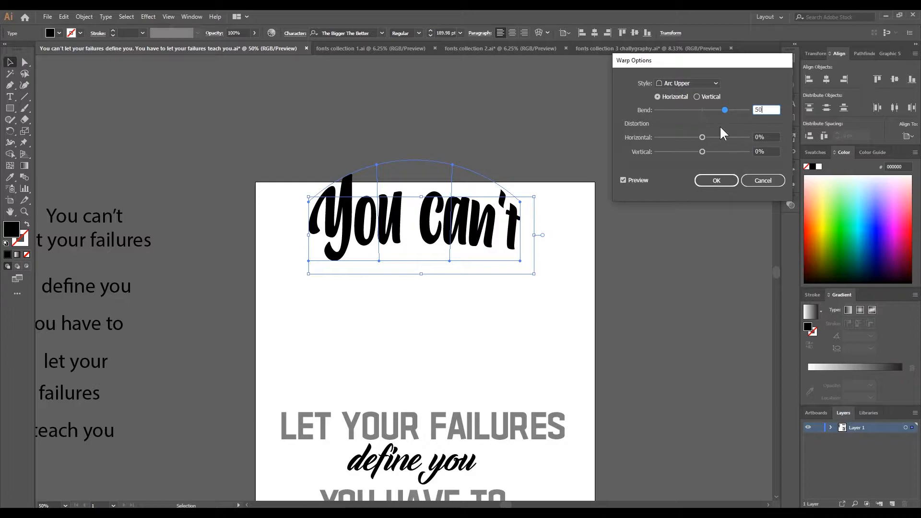
mouse_move(704, 137)
left_mouse_down()
mouse_move(716, 137)
mouse_move(704, 138)
left_mouse_up()
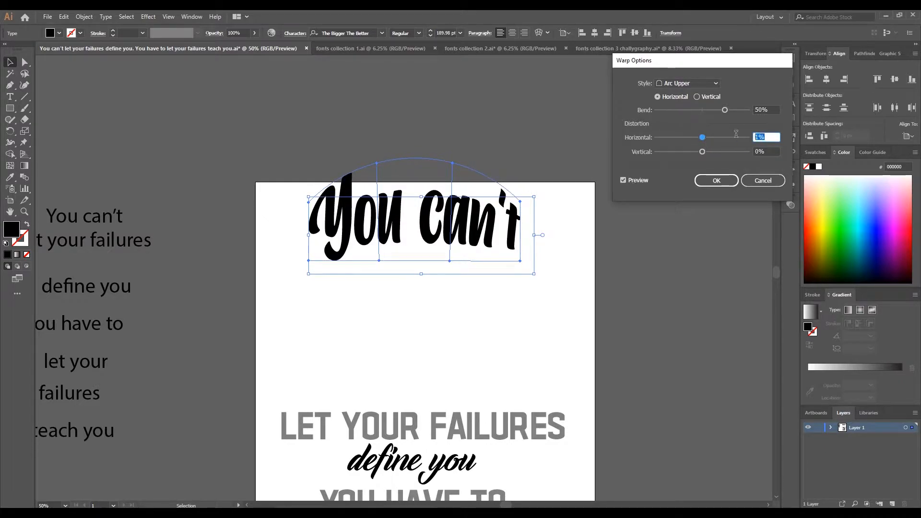
type("0")
key("Return")
Step: Lower the warped "You can't" onto the artboard and raise the right upper mesh point of its envelope slightly
left_click_drag(430, 212, 428, 230)
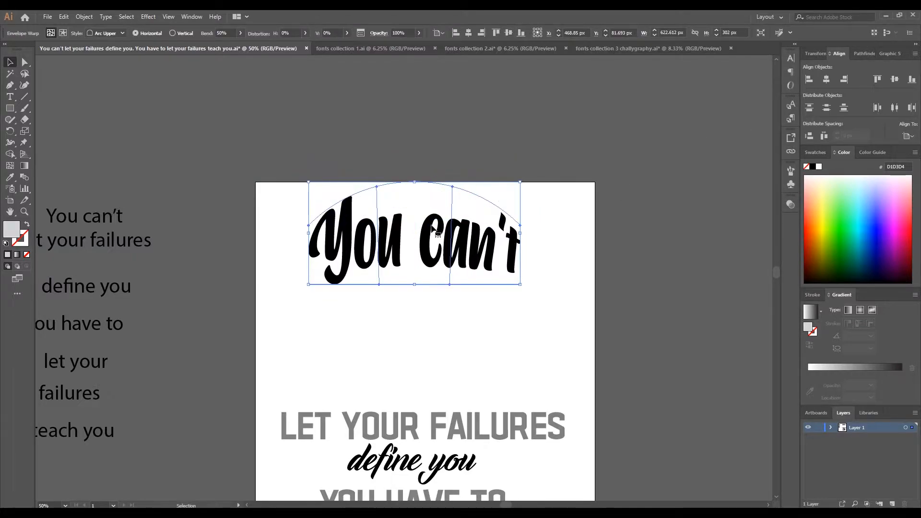
left_click(24, 62)
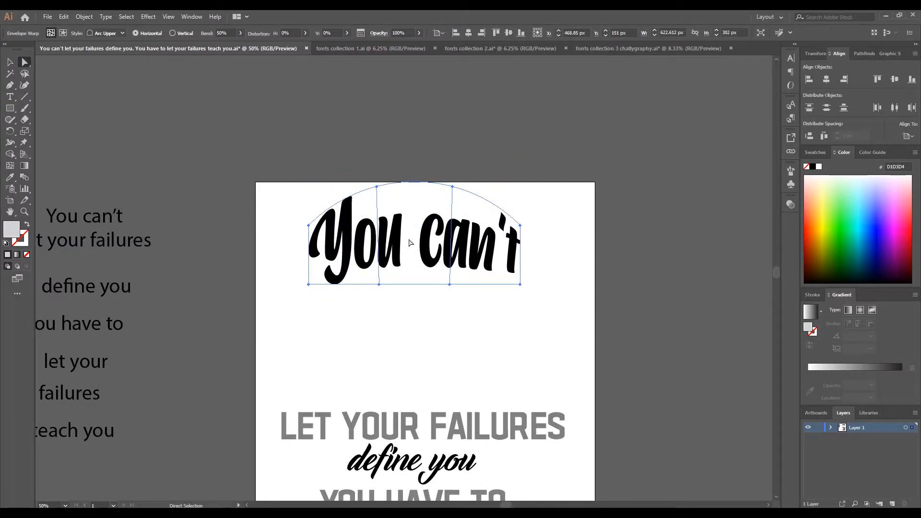
left_click_drag(452, 186, 455, 187)
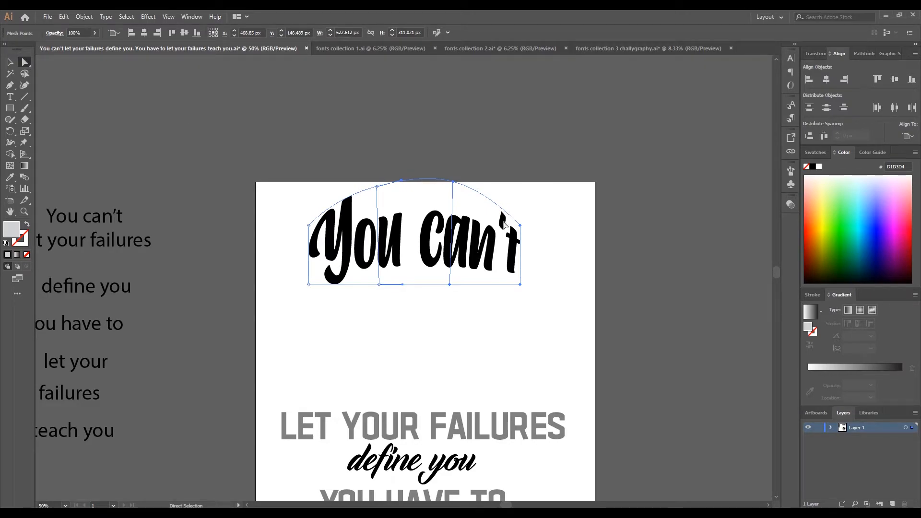
scroll(504, 224, "up", 3)
scroll(503, 224, "down", 2)
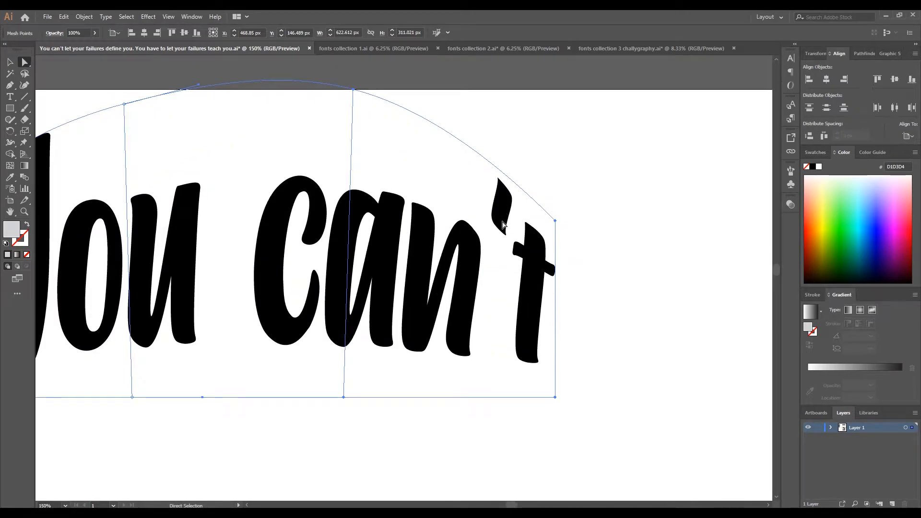
key("v")
left_click_drag(309, 194, 448, 220)
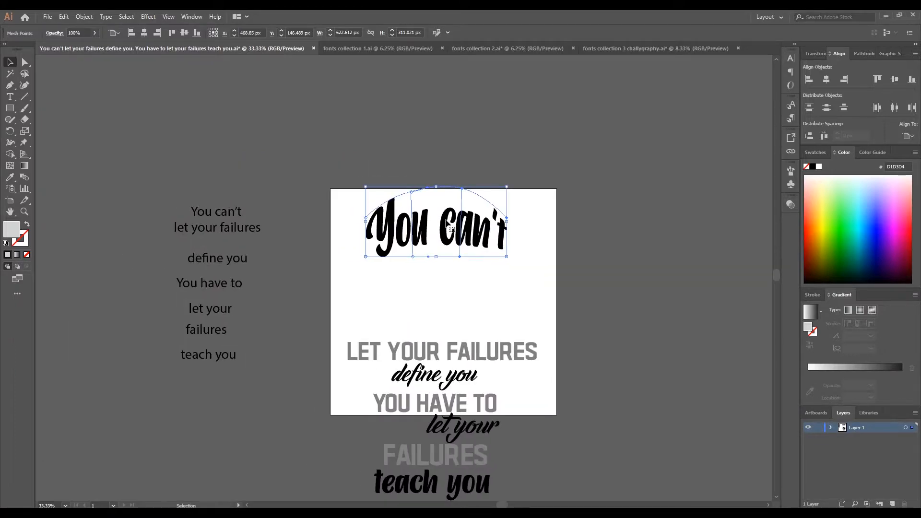
left_click(449, 220)
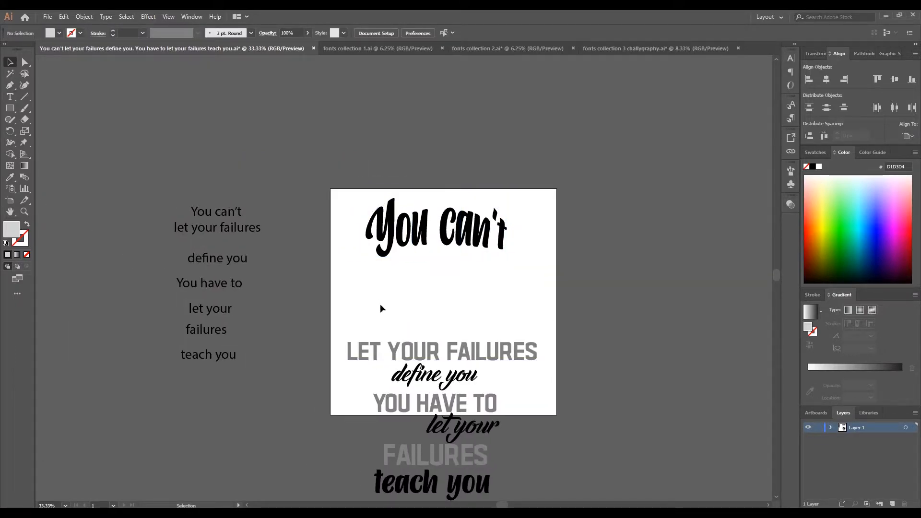
Step: Show the rulers and place vertical guides along the left and right edges of "You can't"
key("ctrl+r")
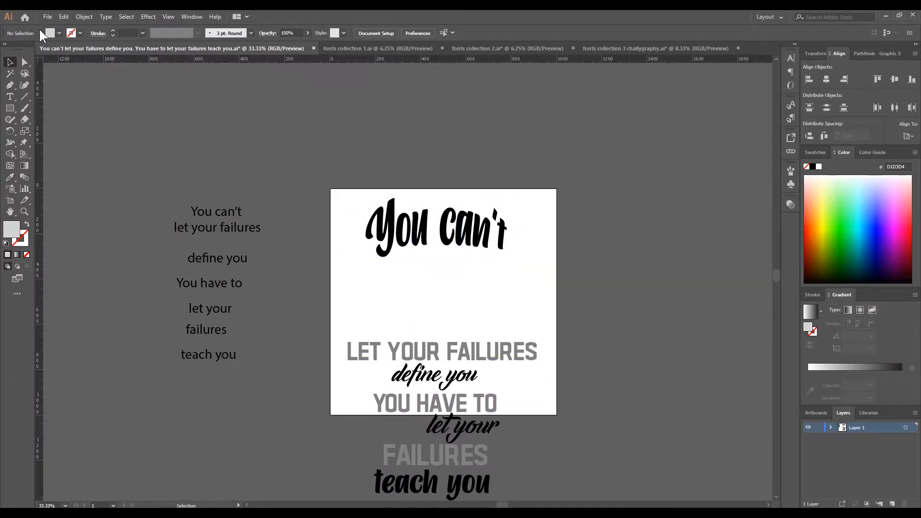
left_click_drag(42, 166, 366, 192)
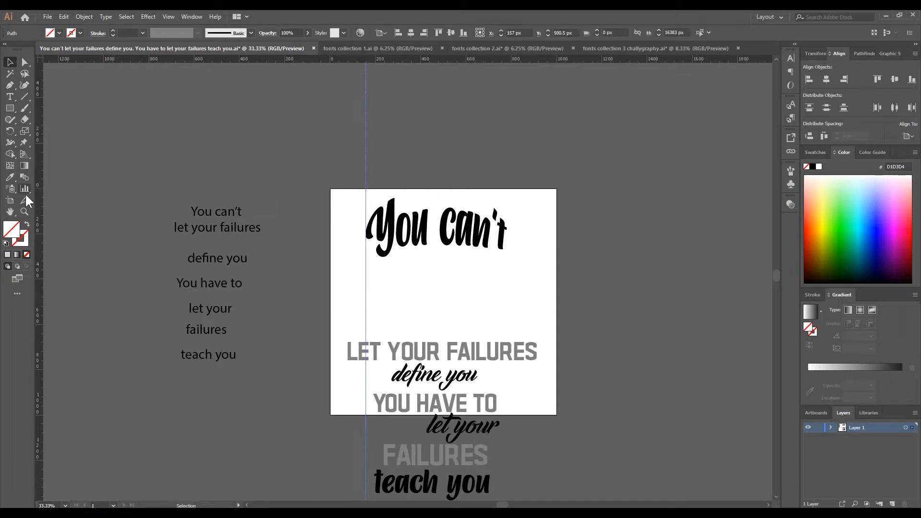
left_click_drag(38, 197, 507, 214)
Step: Move "LET YOUR FAILURES" up beneath "You can't" and scale it down to fit between the two guides
left_click_drag(449, 358, 472, 299)
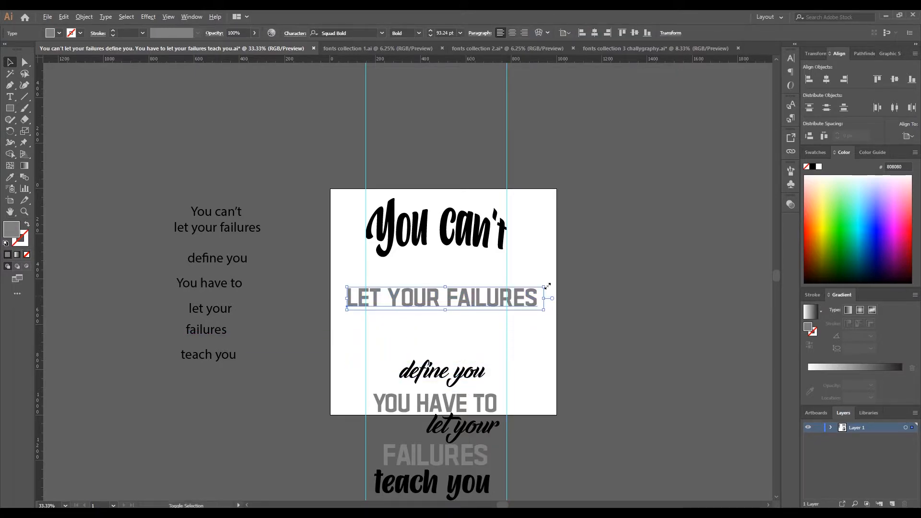
left_click_drag(547, 286, 516, 290)
left_click_drag(434, 290, 427, 273)
left_click_drag(509, 283, 511, 287)
Step: Bring "LET YOUR FAILURES" into the fonts collection 1 document and apply the Funkturm sample's style to it
left_click_drag(455, 276, 508, 223)
key("i")
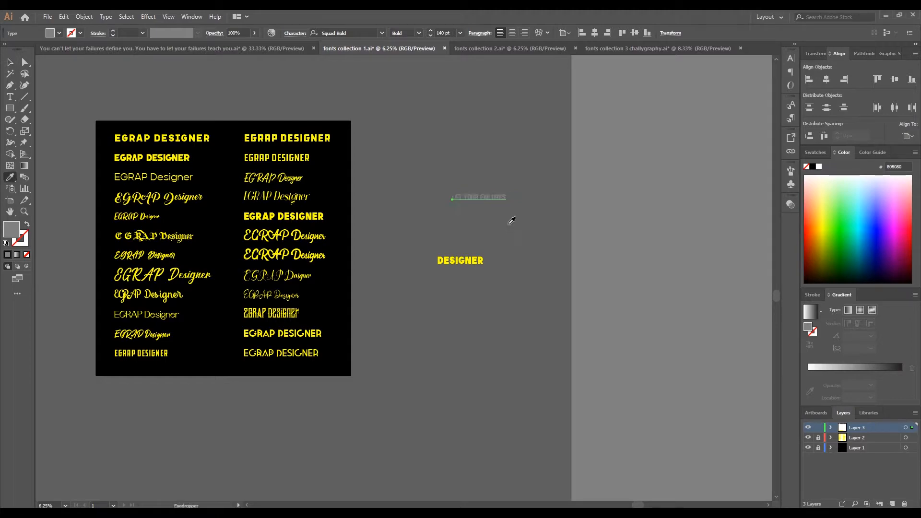
left_click(261, 215)
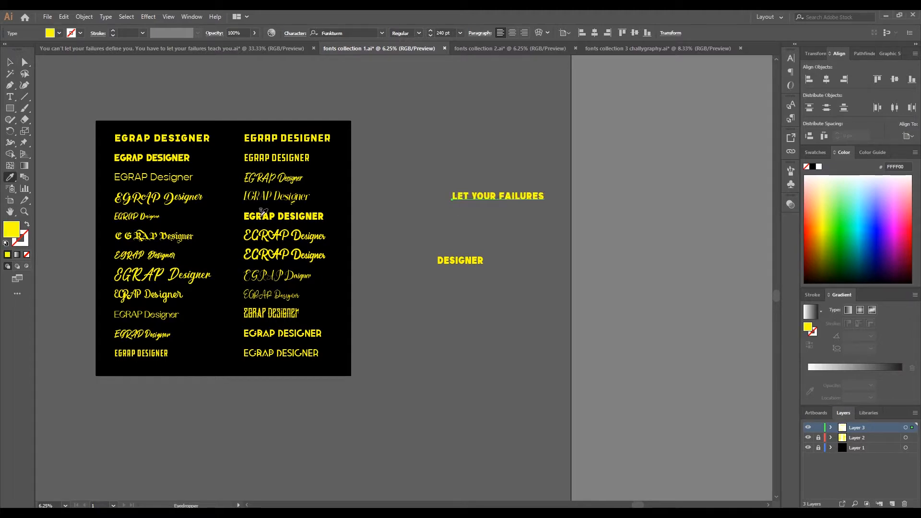
Step: Try the first Apice Bold sample on "LET YOUR FAILURES", reapply the Funkturm style, and bring the text back into the quote document
left_click(155, 135)
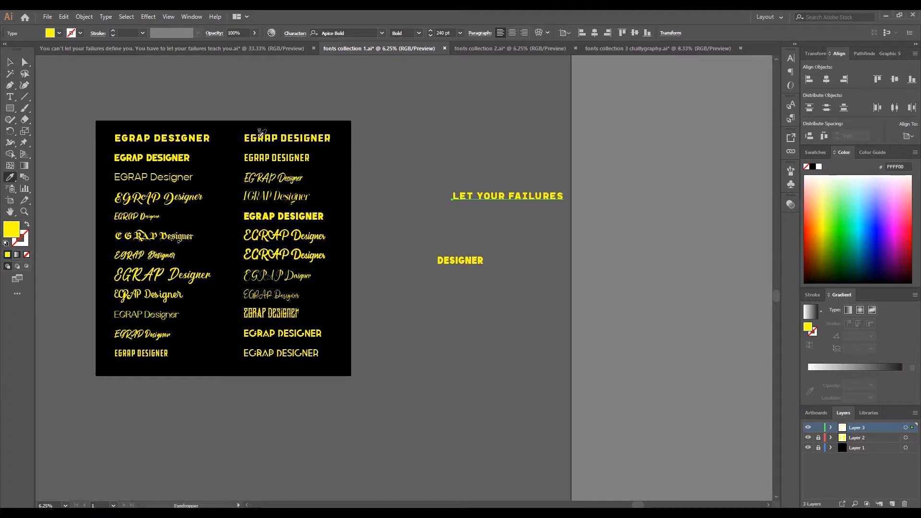
left_click(281, 209)
key("v")
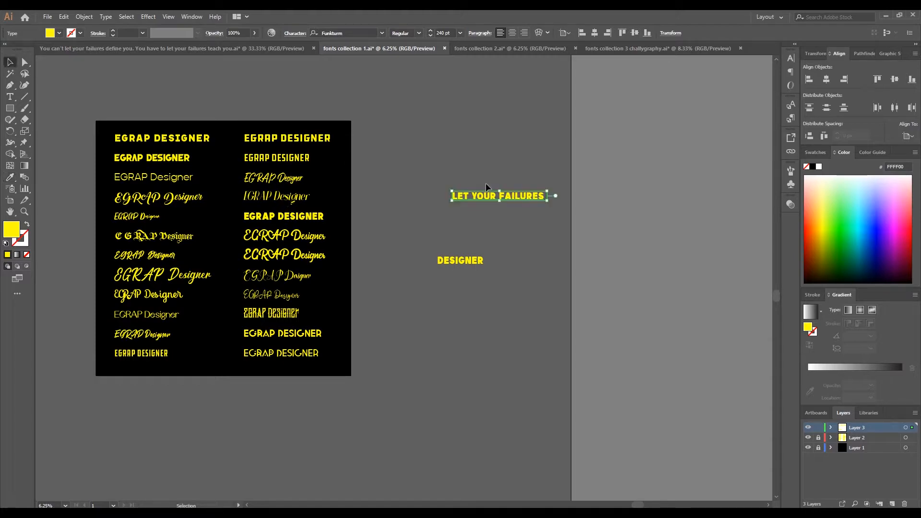
left_click_drag(486, 198, 651, 50)
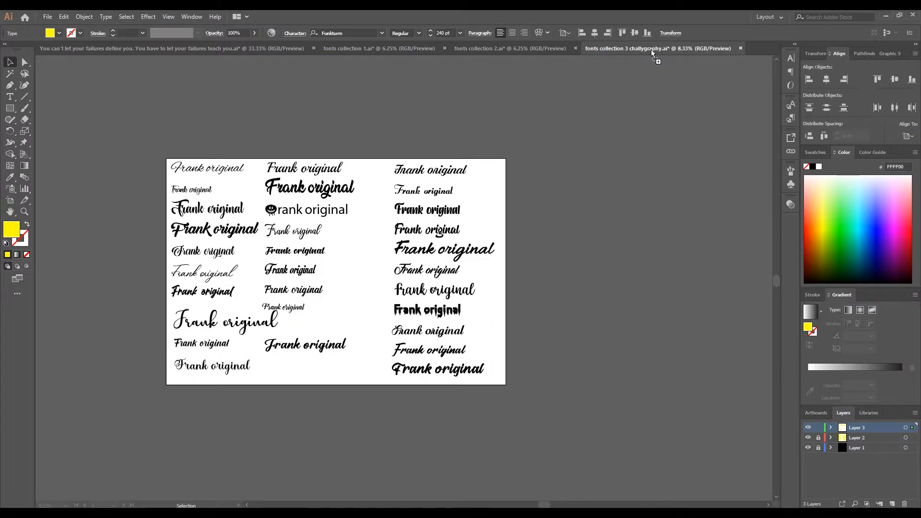
left_click_drag(110, 37, 433, 313)
Step: Replace the old "LET YOUR FAILURES" line with the Funkturm copy beneath "You can't" and fill it black
left_click(389, 268)
key("Delete")
left_click_drag(737, 280, 608, 292)
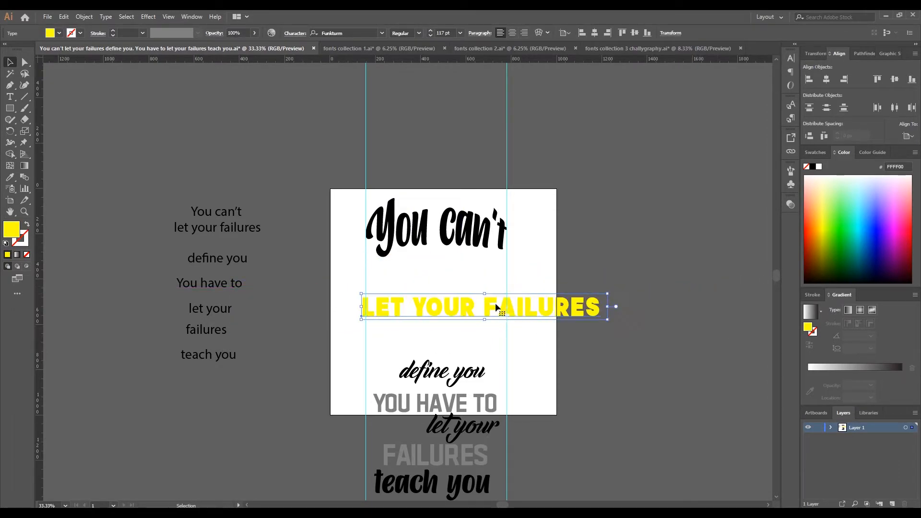
left_click_drag(501, 310, 501, 287)
left_click(59, 33)
left_click(26, 49)
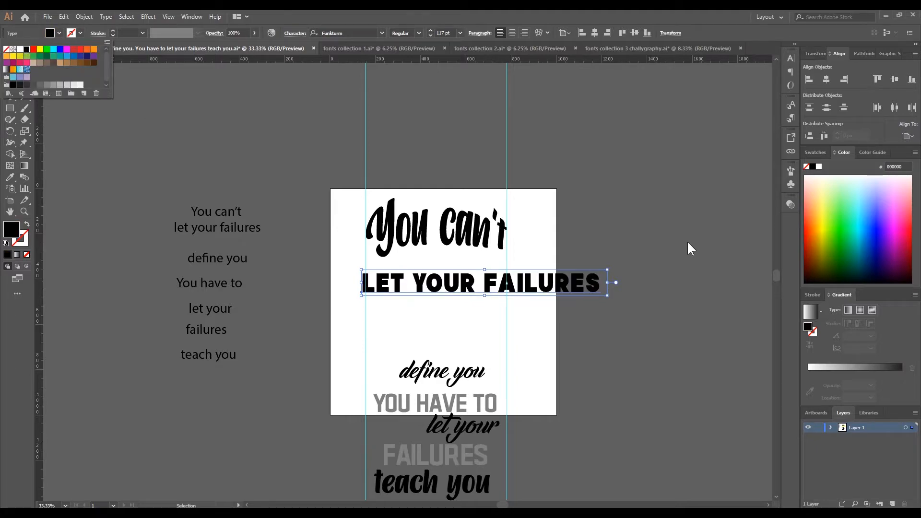
Step: Scale "LET YOUR FAILURES" down to about 44 pt and tuck it under "You can't" against the right guide
left_click_drag(608, 271, 585, 272)
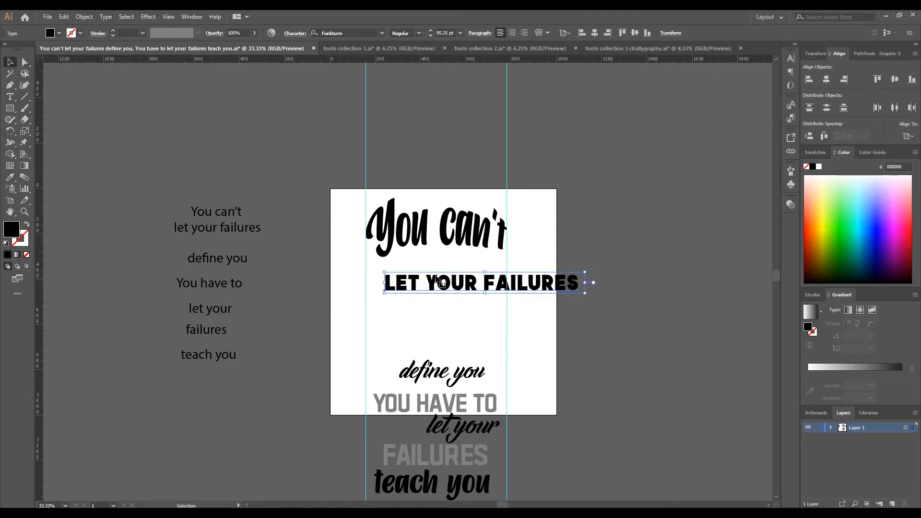
left_click_drag(446, 284, 481, 283)
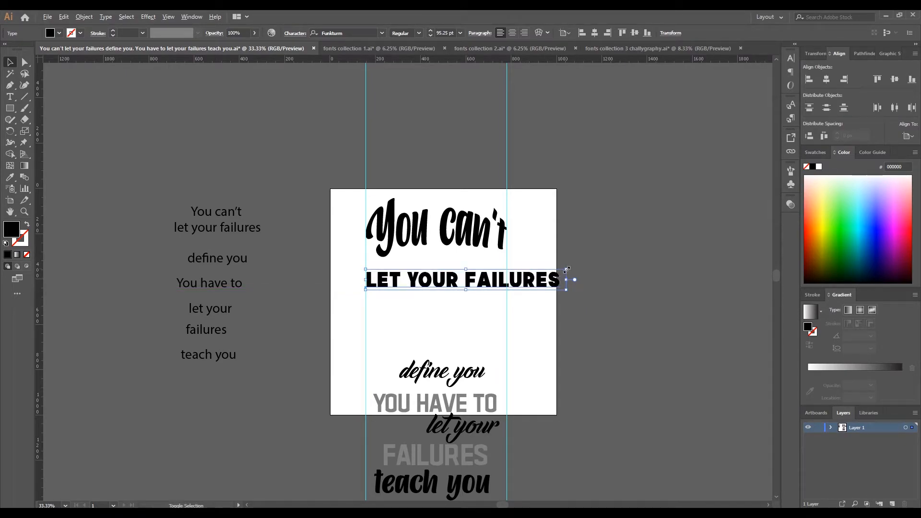
left_click_drag(568, 268, 538, 272)
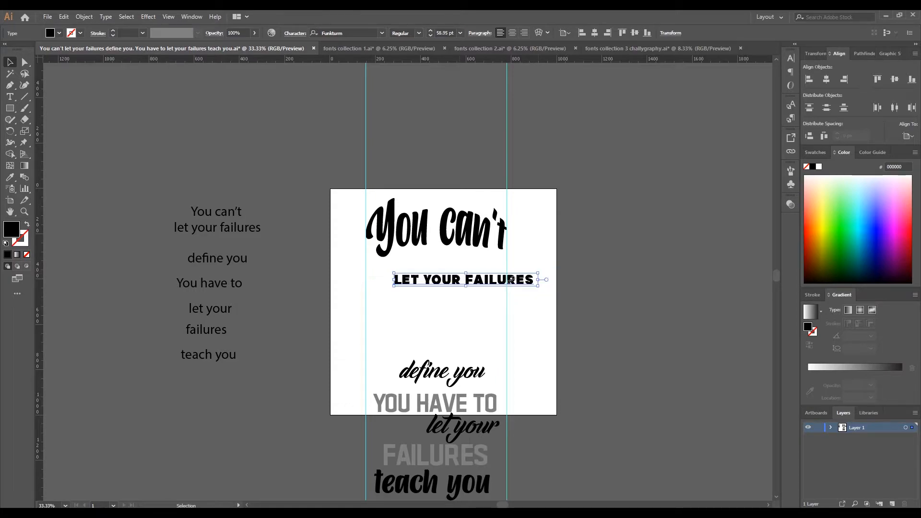
left_click_drag(458, 281, 433, 274)
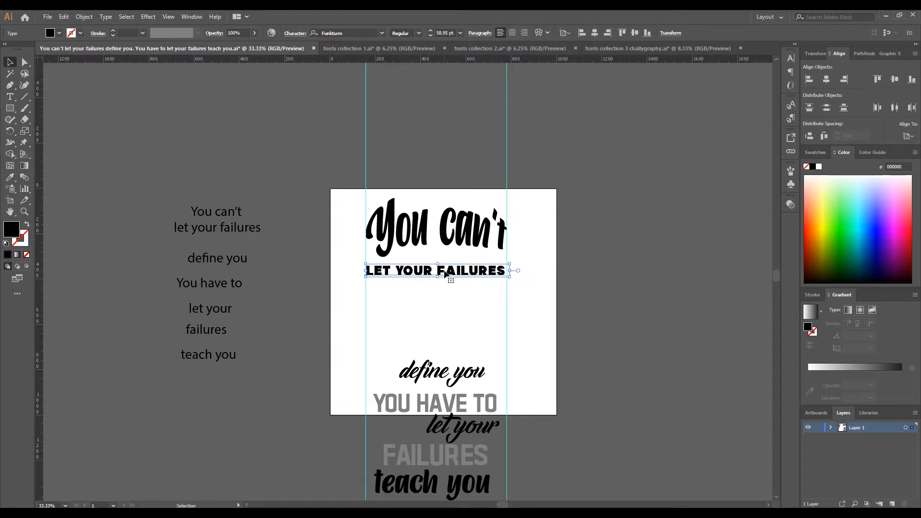
left_click_drag(510, 271, 464, 263)
scroll(464, 259, "up", 3)
left_click_drag(612, 242, 578, 244)
left_click_drag(510, 263, 534, 254)
scroll(536, 258, "down", 2)
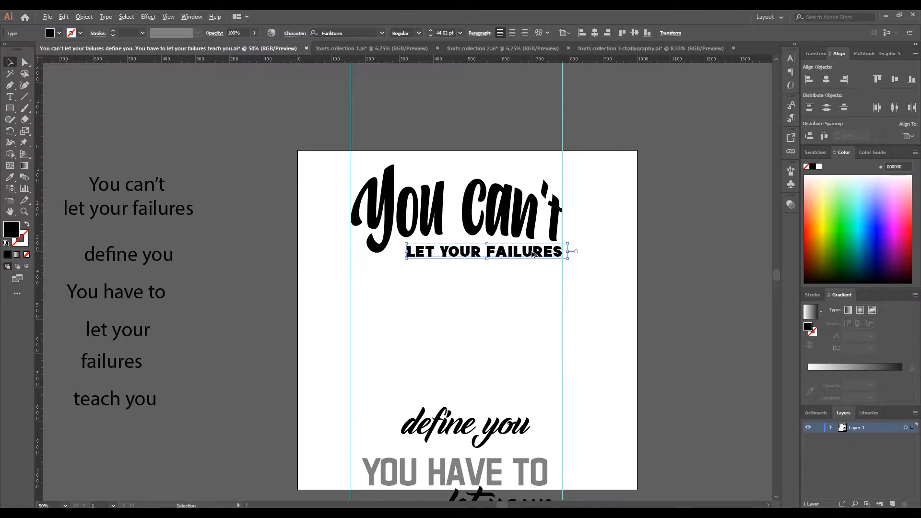
Step: Move "define you" up beneath "LET YOUR FAILURES" and enlarge it to about 200 pt to span both guides
scroll(518, 263, "down", 1)
scroll(517, 264, "down", 1)
left_click_drag(501, 359, 545, 320)
left_click_drag(479, 286, 479, 266)
left_click_drag(545, 288, 550, 293)
scroll(431, 272, "up", 2)
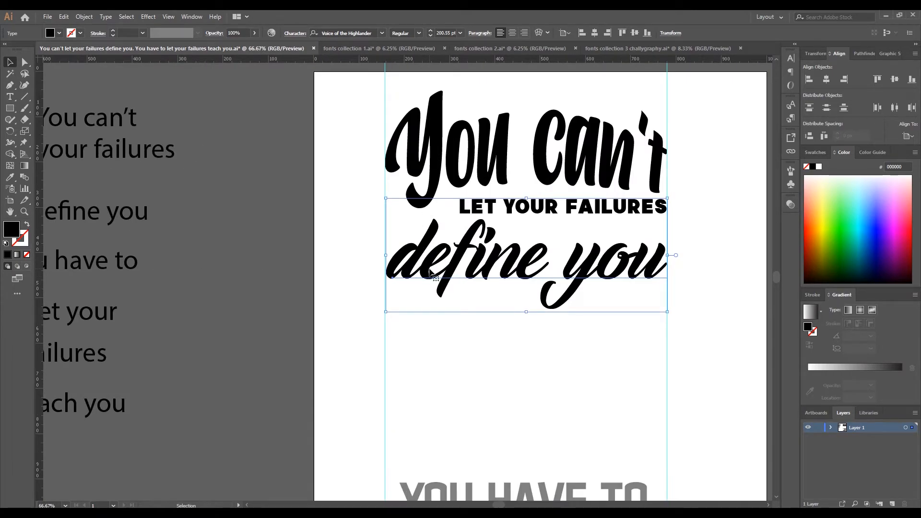
scroll(430, 272, "down", 1)
Step: Try title case on "define you" and scale the line down to about 147 pt between the guides
left_click(107, 17)
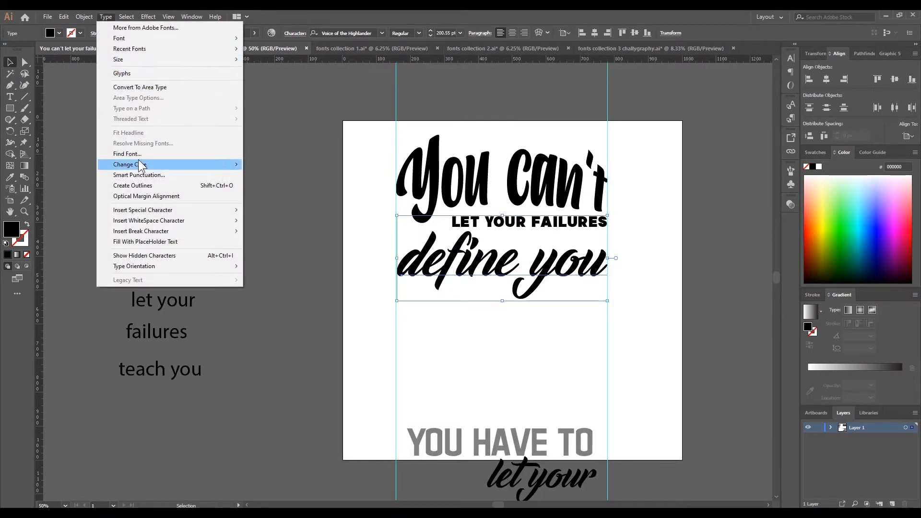
mouse_move(140, 163)
left_click(265, 186)
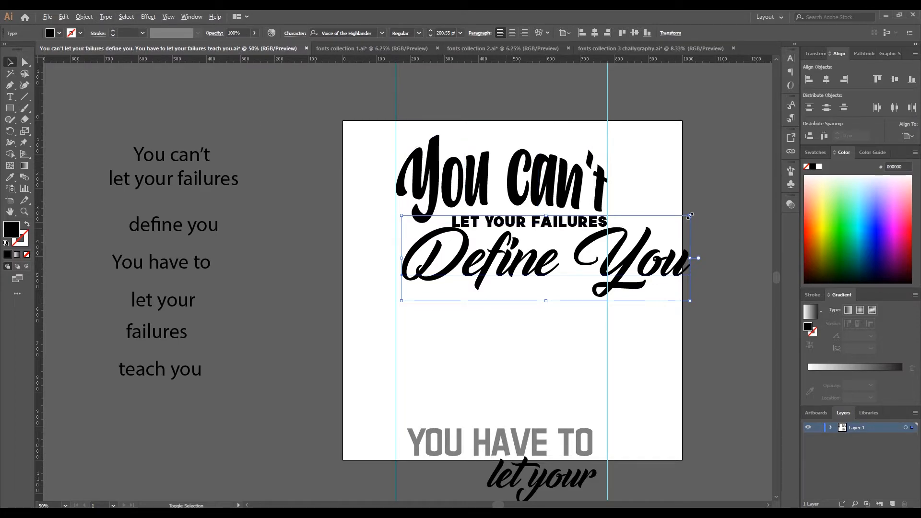
left_click_drag(690, 216, 665, 230)
left_click_drag(541, 264, 498, 272)
Step: Change "Define You" to lowercase and enlarge it to fill the width between the two guides again
left_click(106, 17)
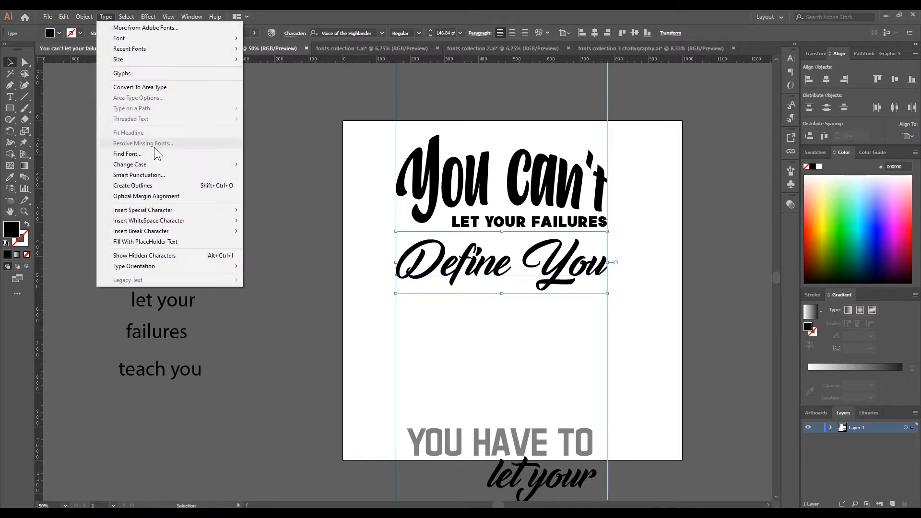
mouse_move(145, 165)
left_click(277, 174)
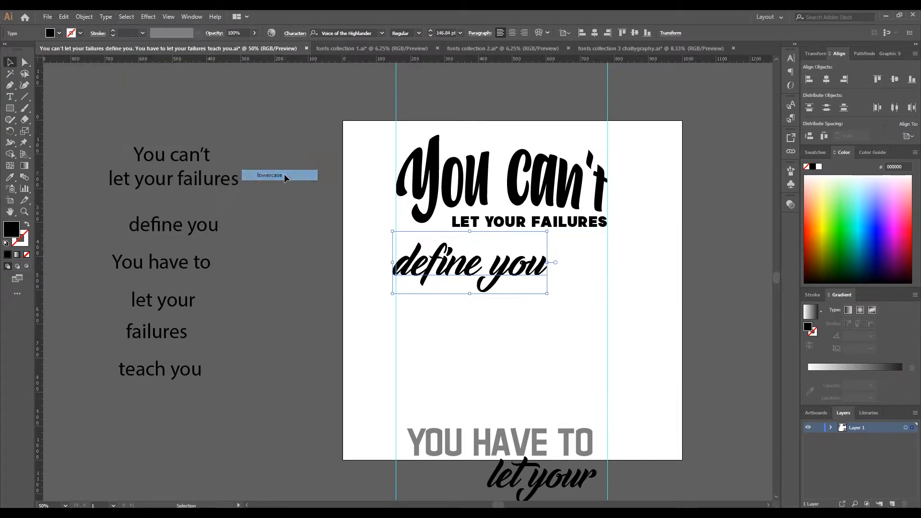
left_click_drag(549, 295, 567, 302)
left_click_drag(471, 278, 505, 264)
left_click_drag(598, 294, 601, 297)
left_click_drag(465, 257, 475, 262)
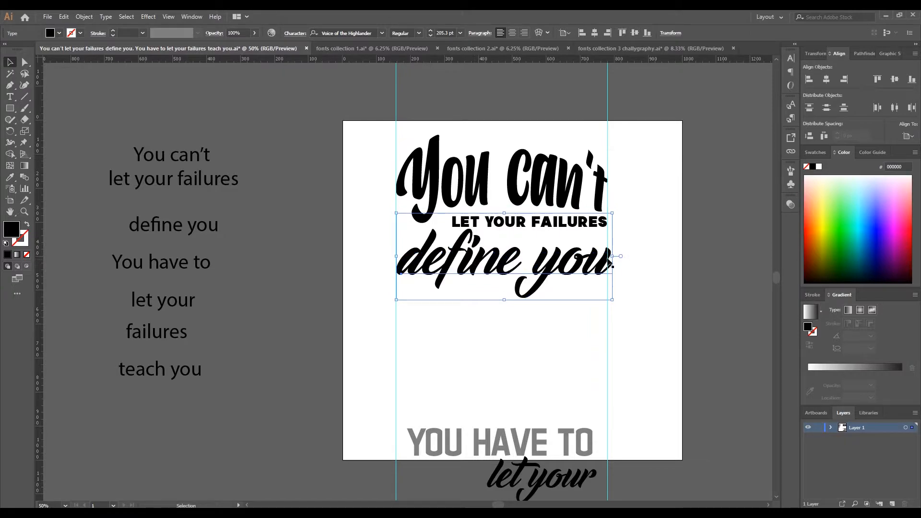
left_click_drag(613, 258, 608, 258)
left_click(630, 252)
left_click(510, 225)
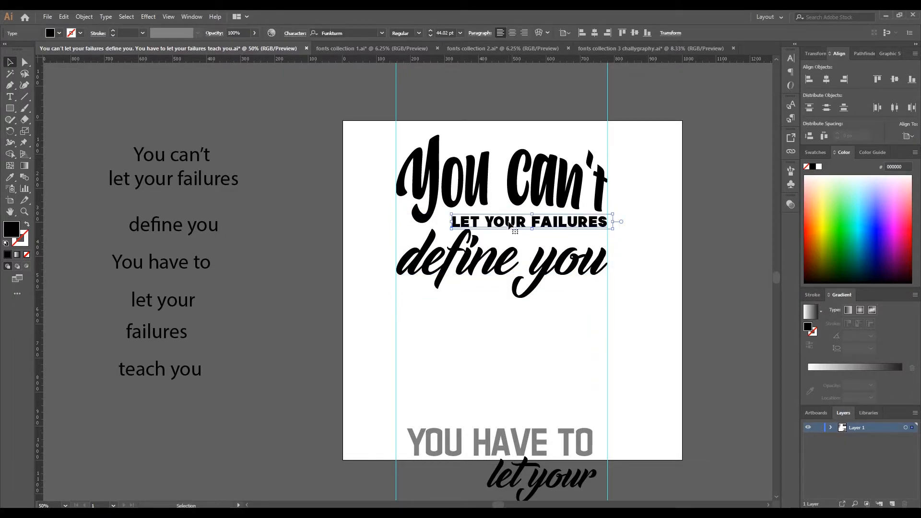
left_click(670, 274)
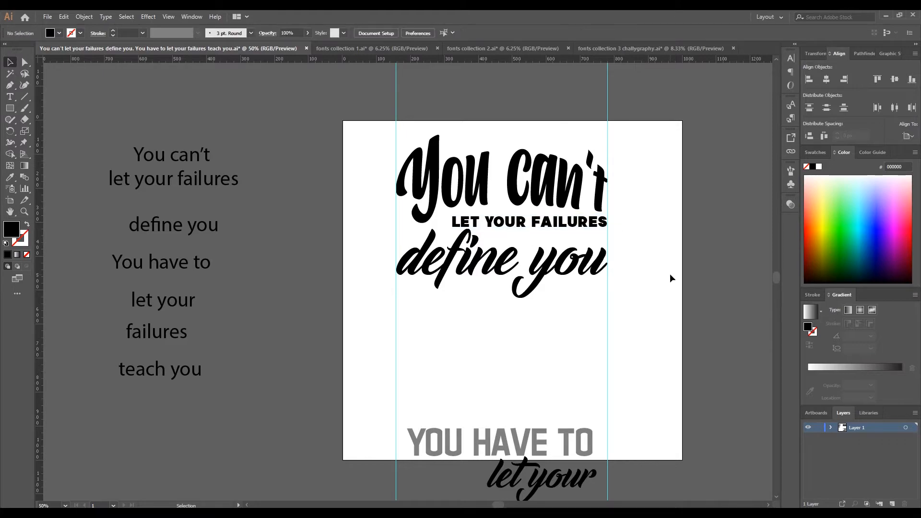
left_click(531, 222)
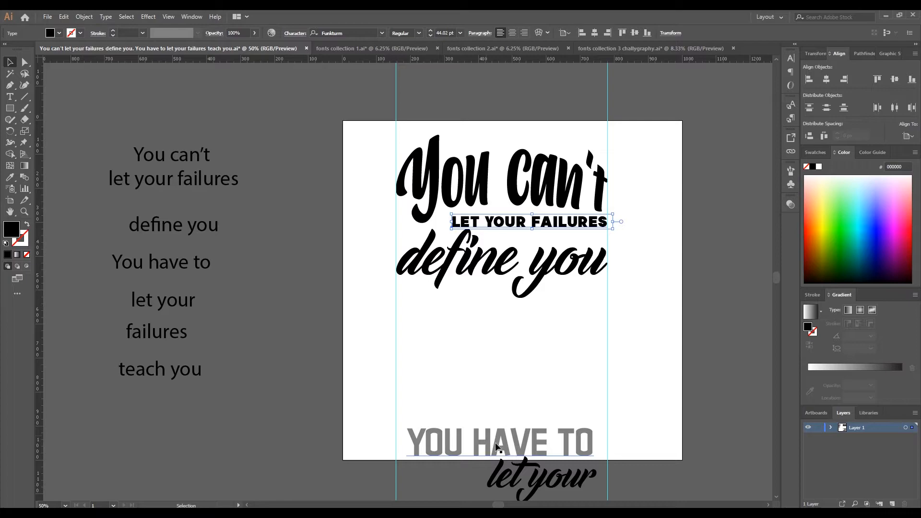
Step: Move "YOU HAVE TO" beneath "define you" and scale it down to about 47 pt near the left guide
left_click_drag(497, 446, 497, 352)
left_click_drag(594, 369, 602, 376)
left_click_drag(547, 366, 519, 324)
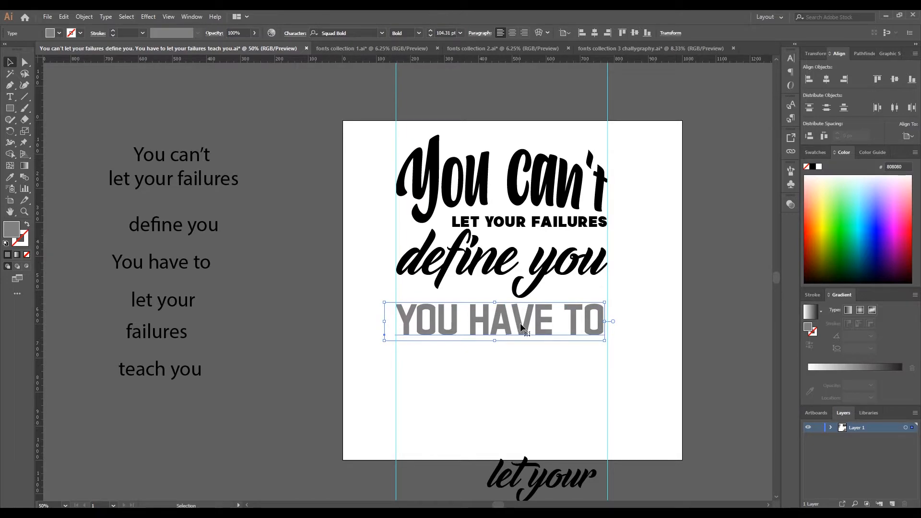
left_click_drag(604, 303, 563, 317)
left_click_drag(517, 331, 442, 303)
Step: Move "let your" up beneath "YOU HAVE TO" and enlarge it to about 271 pt across the guides
left_click_drag(538, 487, 472, 372)
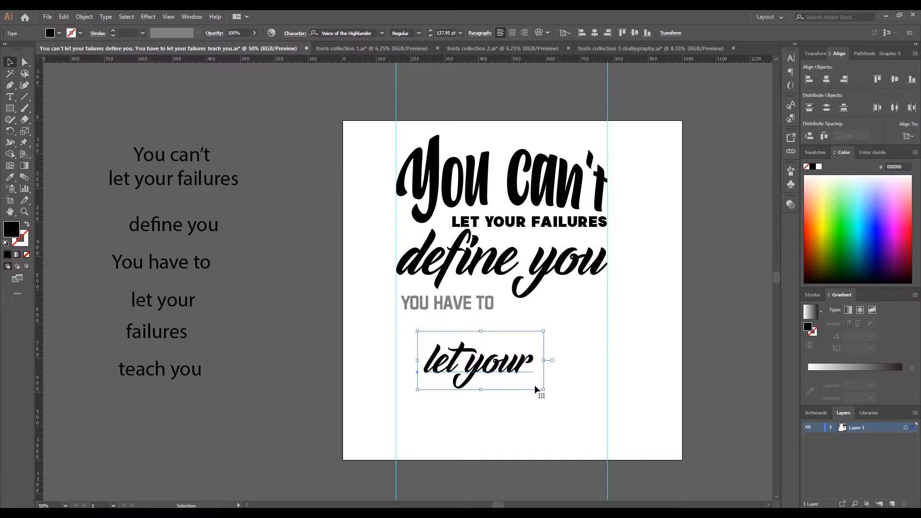
left_click_drag(536, 390, 578, 405)
left_click_drag(471, 364, 503, 363)
left_click_drag(609, 407, 636, 429)
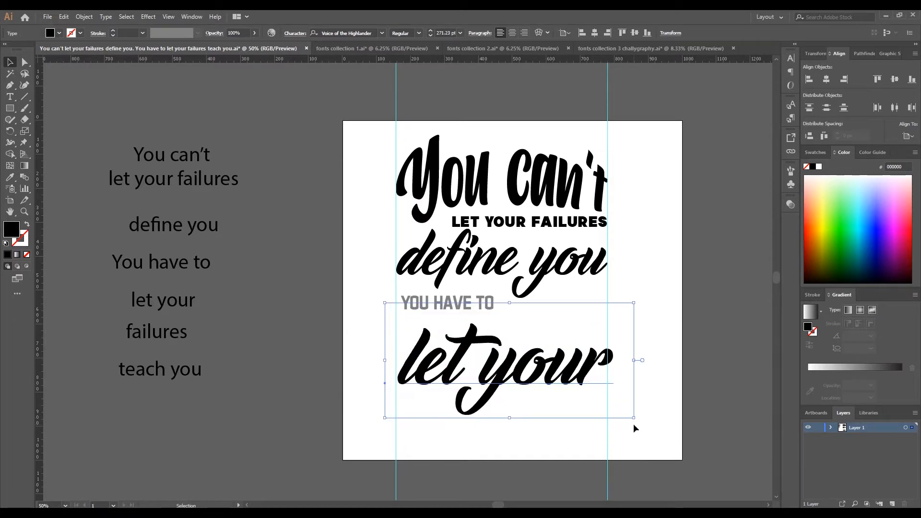
Step: Apply an Arc Lower envelope warp with a horizontal 50% bend to "let your"
left_click(85, 17)
mouse_move(144, 277)
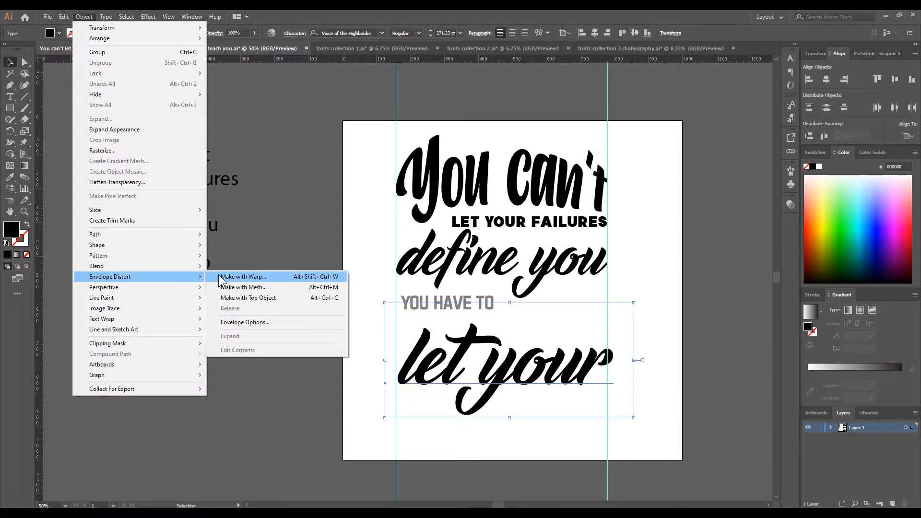
left_click(251, 276)
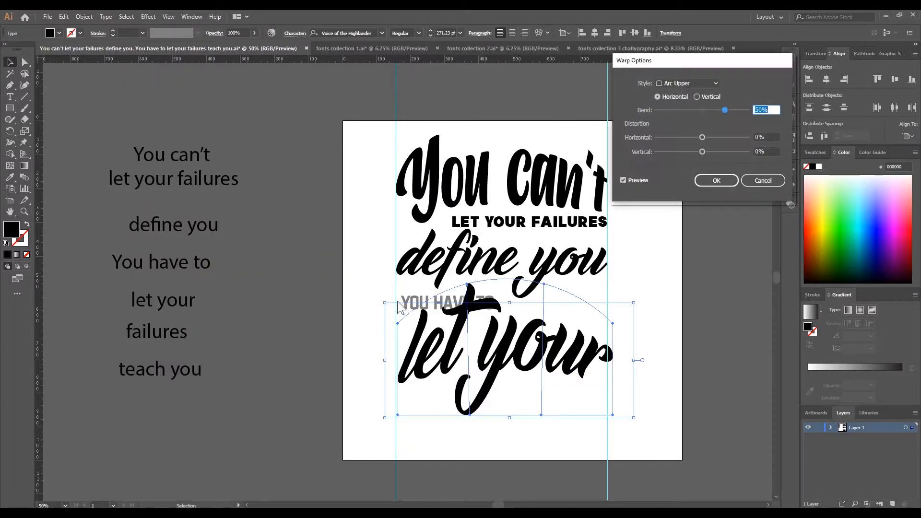
left_click(698, 83)
left_click(687, 104)
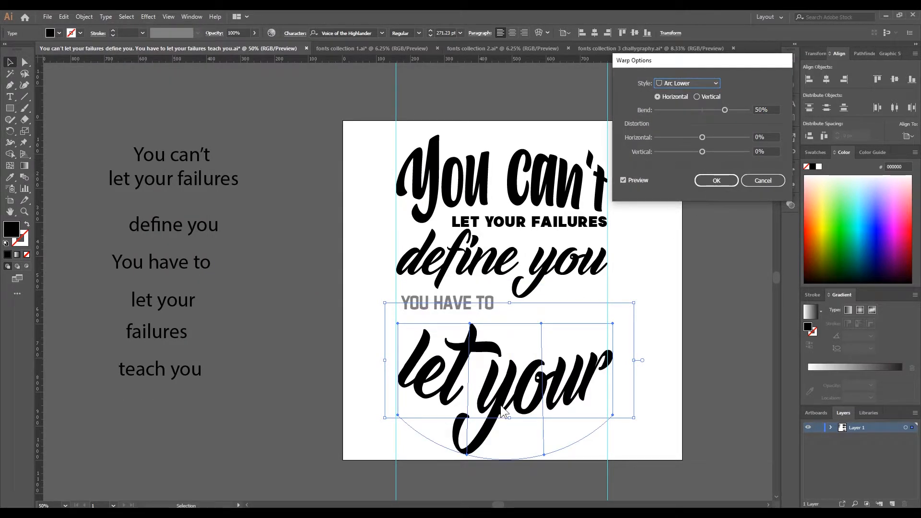
left_click(717, 180)
Step: Place "YOU HAVE TO" against the right guide and fit the warped "let your" between the guides, about 625 px wide
left_click_drag(506, 383, 504, 377)
scroll(574, 354, "up", 2)
scroll(575, 354, "down", 1)
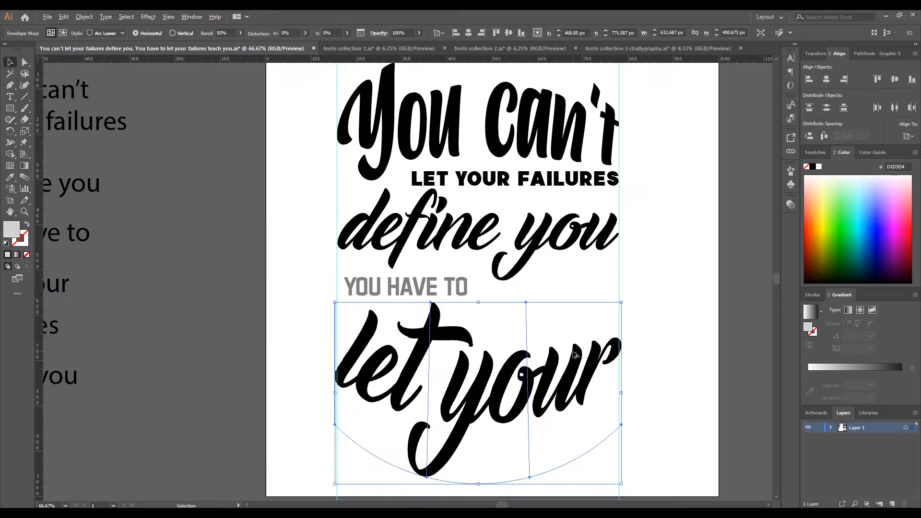
left_click_drag(412, 286, 568, 291)
left_click_drag(492, 378, 504, 361)
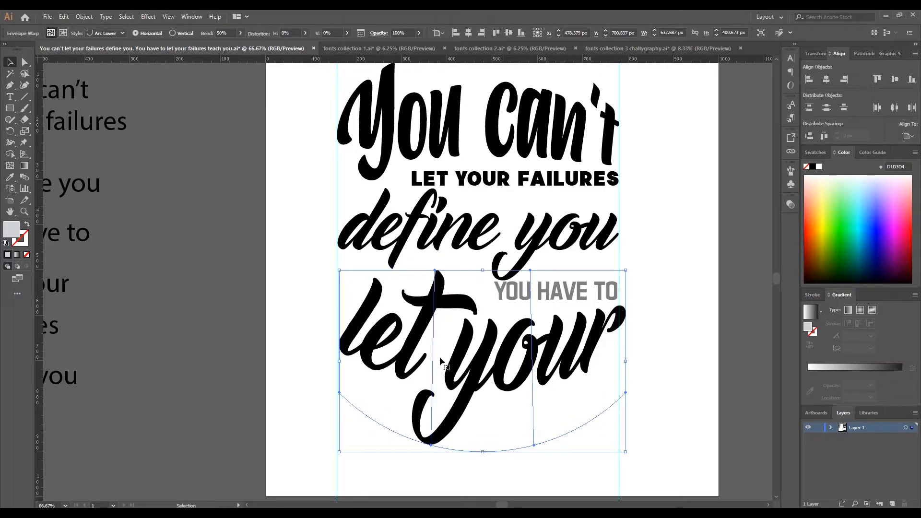
left_click_drag(352, 332, 350, 334)
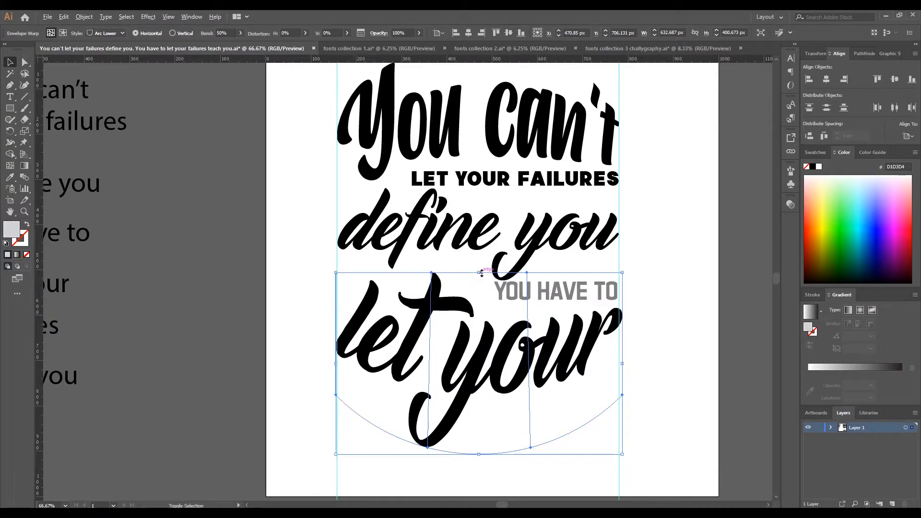
left_click_drag(623, 364, 619, 363)
scroll(598, 344, "up", 1)
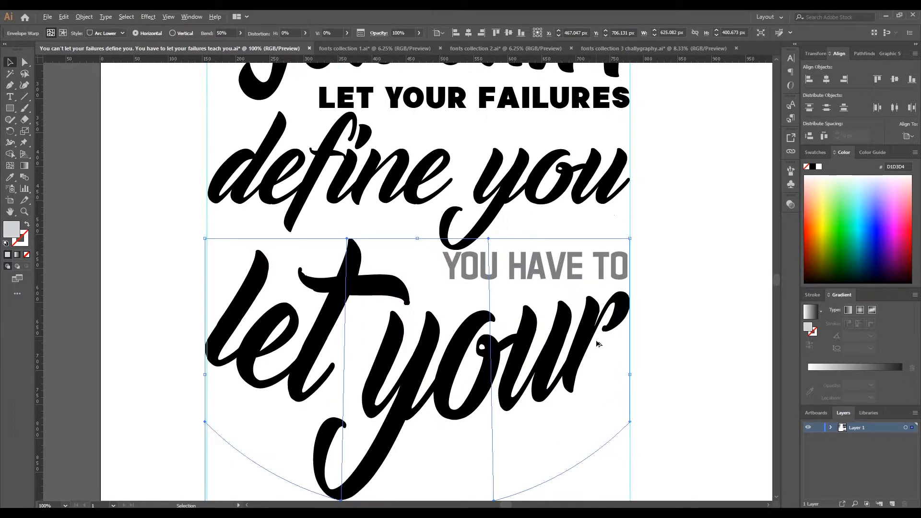
Step: Expand the appearance of the warped "let your" into editable shapes
left_click(557, 248)
left_click(541, 278)
scroll(474, 332, "down", 2)
left_click(84, 16)
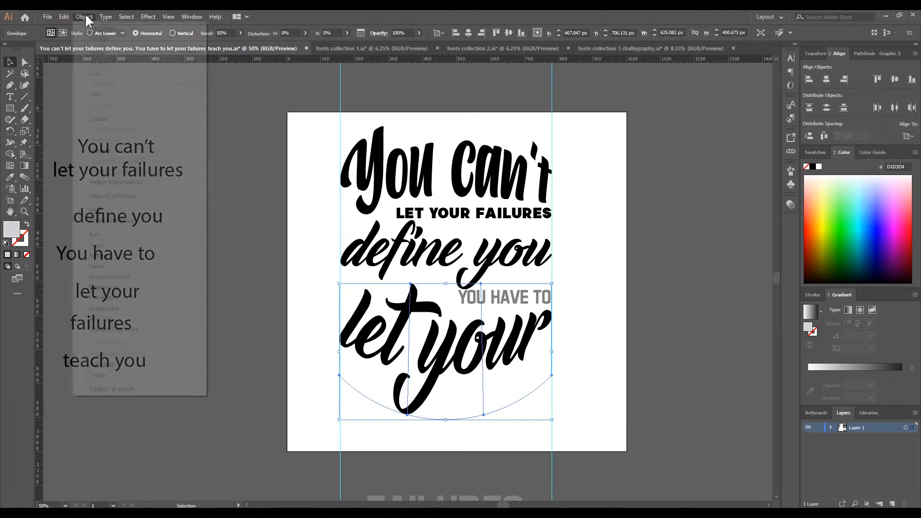
left_click(111, 128)
left_click(437, 318)
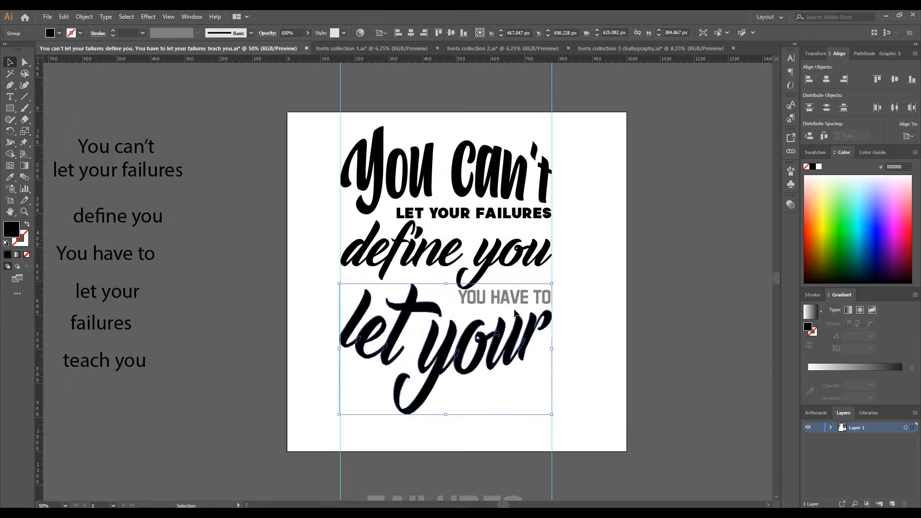
left_click(612, 319)
Step: Change the fill of "YOU HAVE TO" to black
mouse_move(491, 302)
left_mouse_down()
mouse_move(493, 310)
mouse_move(491, 302)
left_mouse_up()
scroll(504, 302, "up", 2)
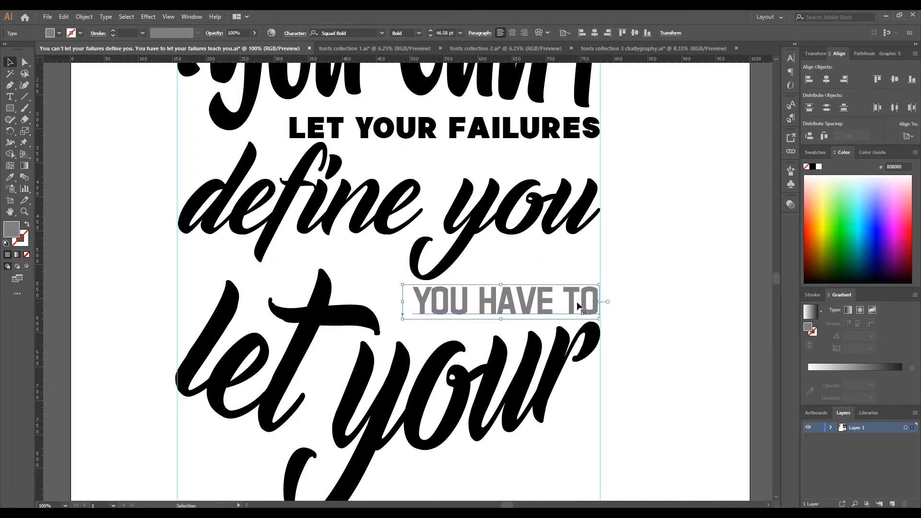
scroll(578, 305, "up", 1)
scroll(581, 307, "down", 2)
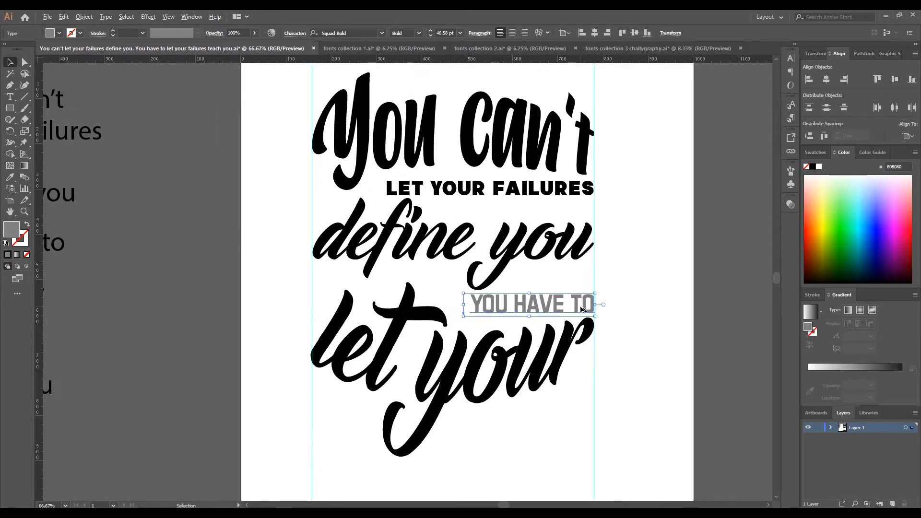
left_click(59, 33)
left_click(34, 51)
left_click(136, 134)
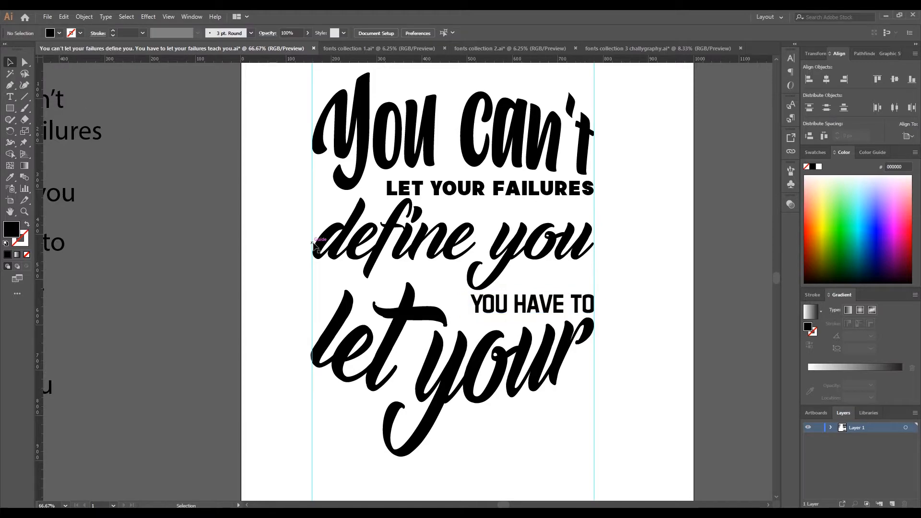
scroll(312, 241, "down", 1)
left_click_drag(305, 226, 302, 259)
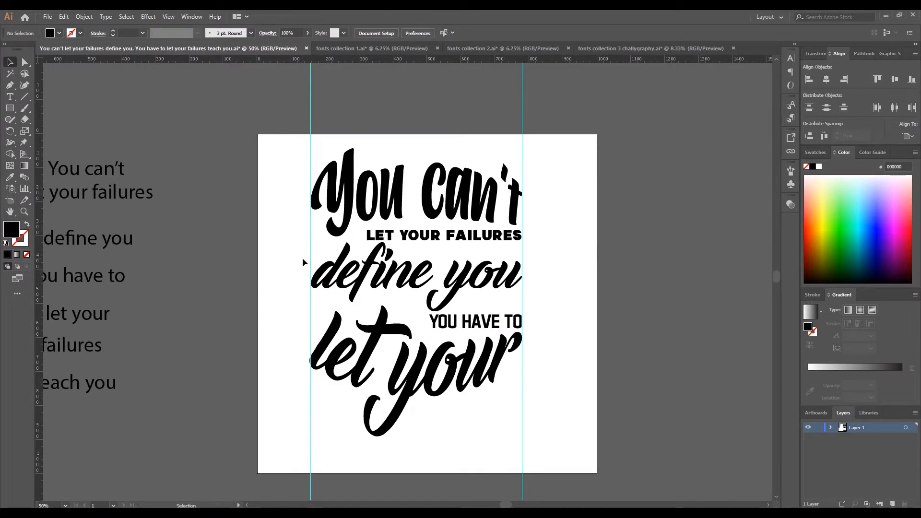
Step: Expand the Arc Upper warp on "You can't" into editable shapes, with Object and Fill included
scroll(418, 384, "down", 1)
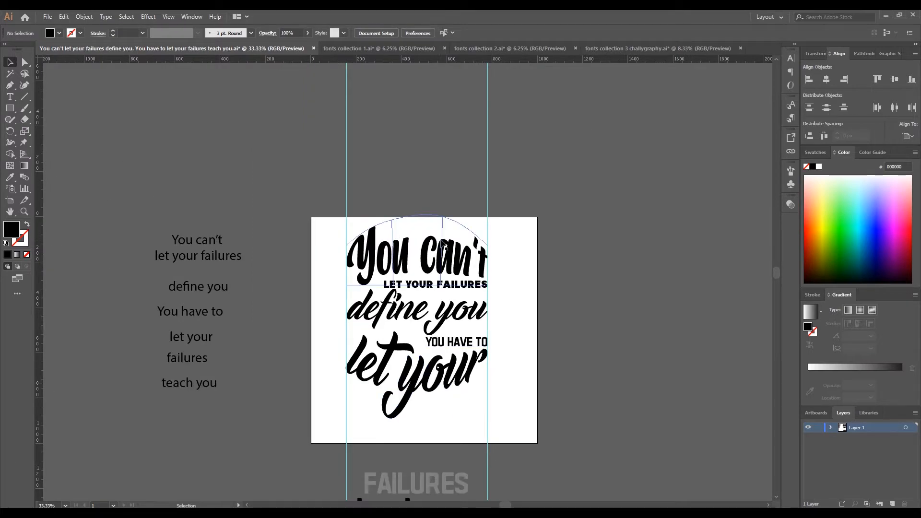
left_click(402, 257)
left_click(84, 16)
left_click(115, 118)
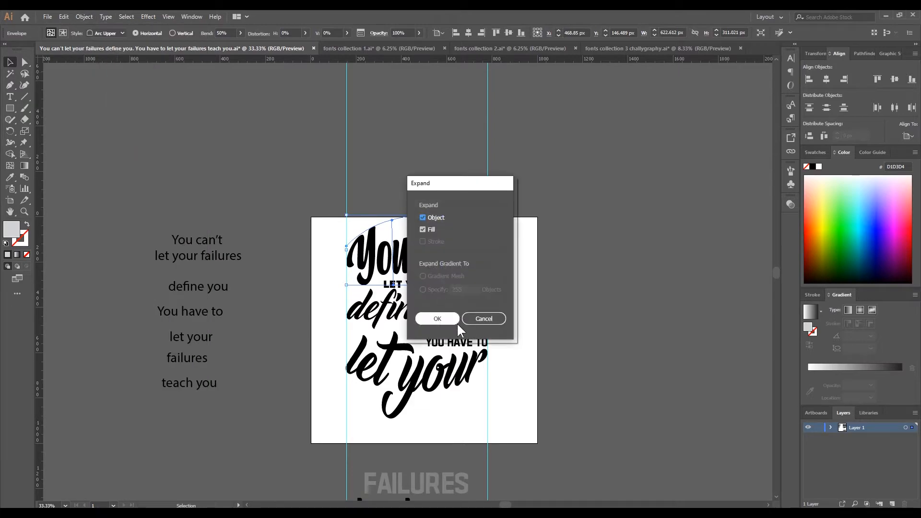
left_click(456, 319)
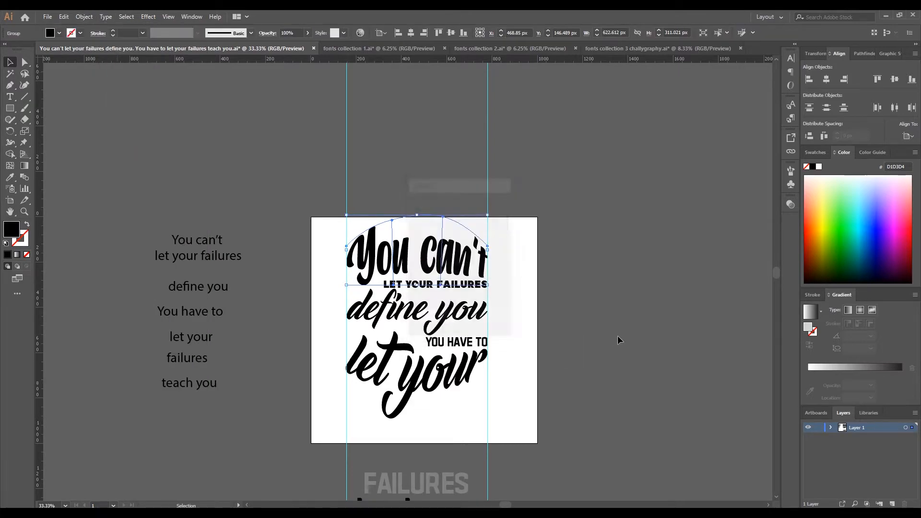
Step: Apply an envelope mesh with 4 rows and 4 columns to the expanded "You can't" lettering
left_click(78, 17)
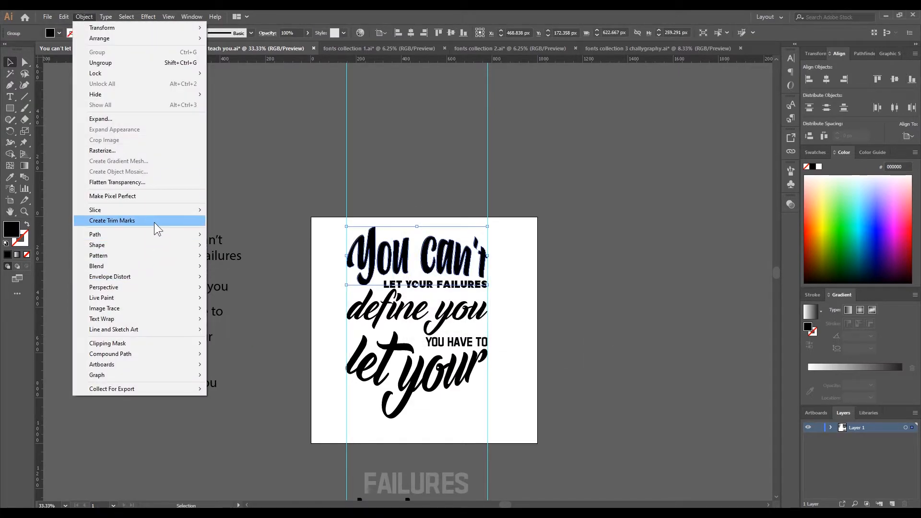
mouse_move(156, 281)
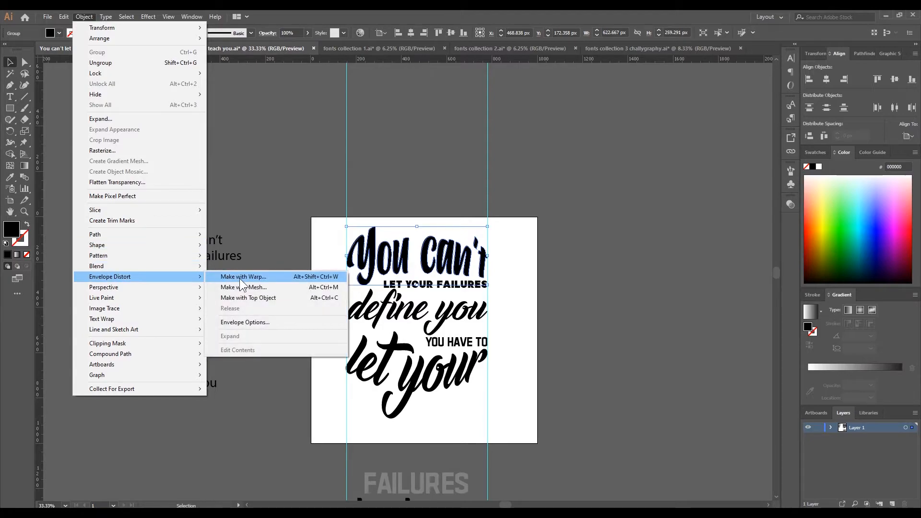
left_click(269, 287)
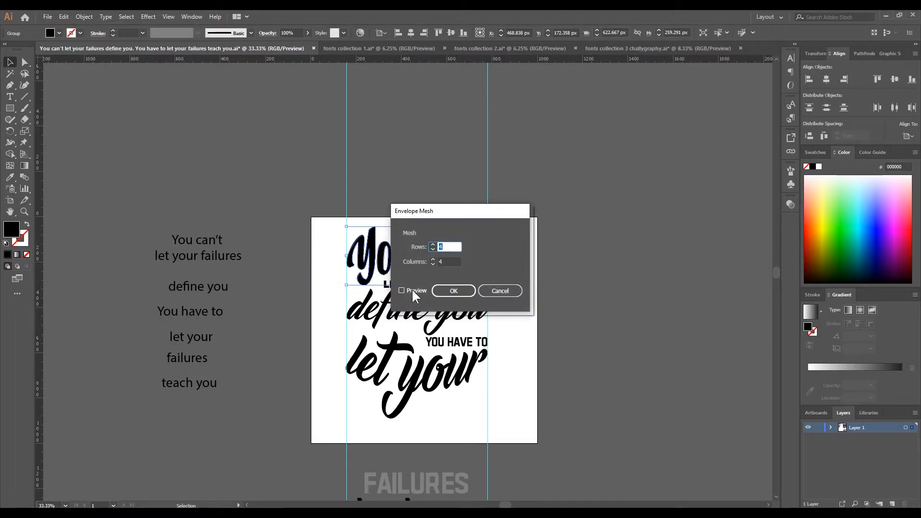
left_click_drag(454, 204, 594, 205)
left_click(597, 283)
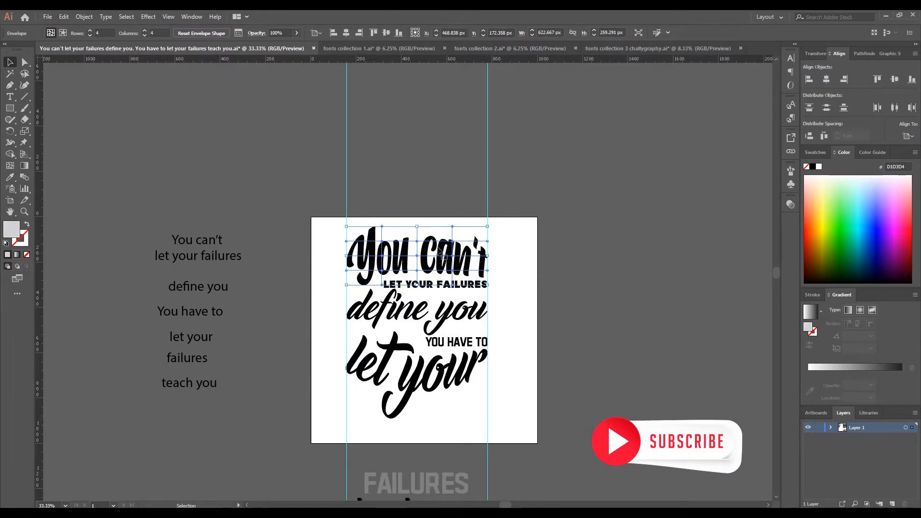
Step: Raise the inner points of the second mesh line on "You can't", the middle and right ones to about Y 79 px, the left to about 90 px
scroll(447, 242, "up", 2)
left_click_drag(458, 244, 460, 244)
key("a")
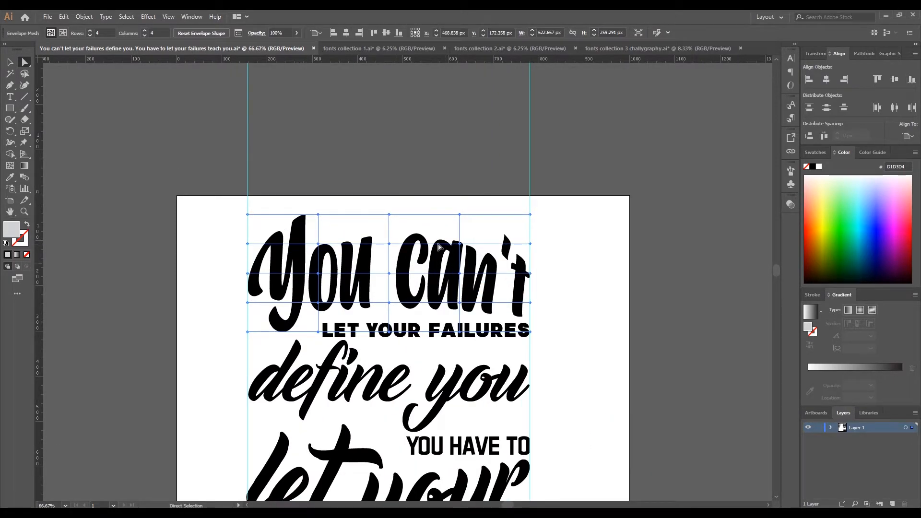
left_click(460, 245)
left_click(389, 244, "shift")
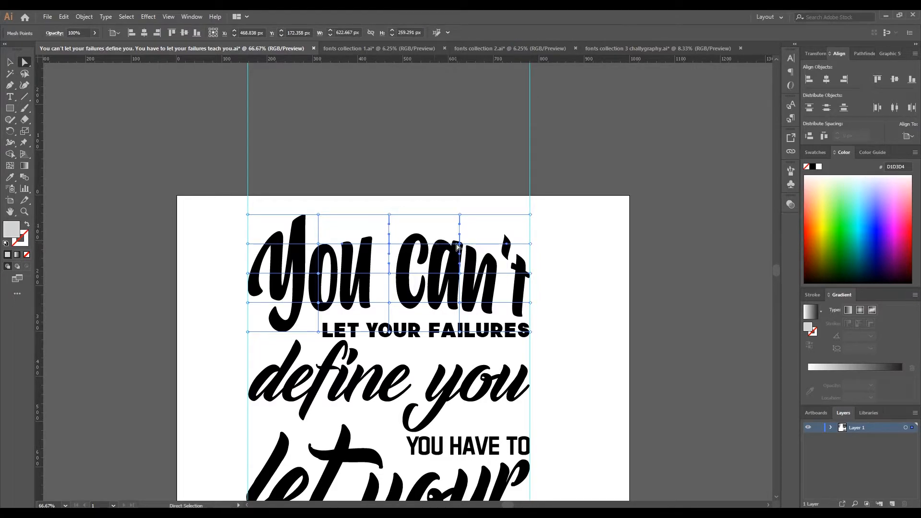
left_click_drag(458, 246, 461, 238)
left_click_drag(389, 237, 387, 231)
left_click_drag(318, 243, 318, 238)
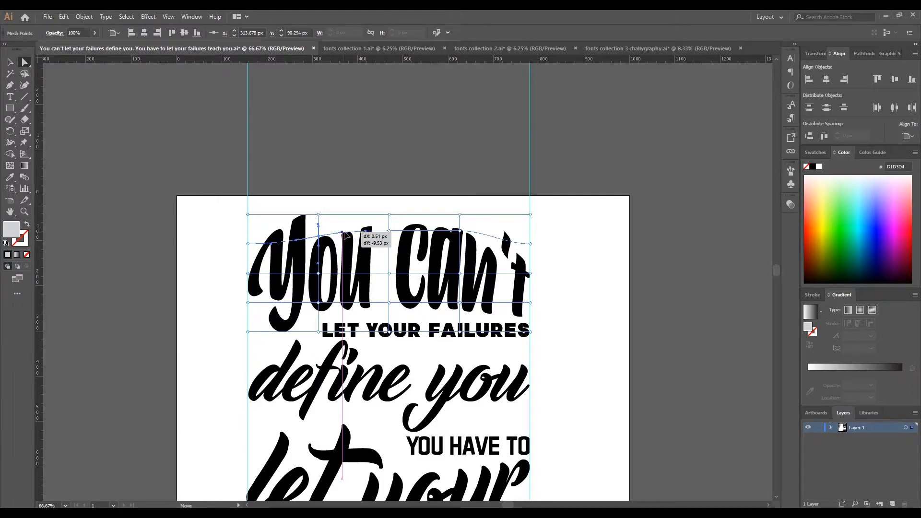
Step: Extend the curve handle of the raised right mesh point to smooth the arch over the end of "can't"
left_click(389, 231)
left_click(460, 232)
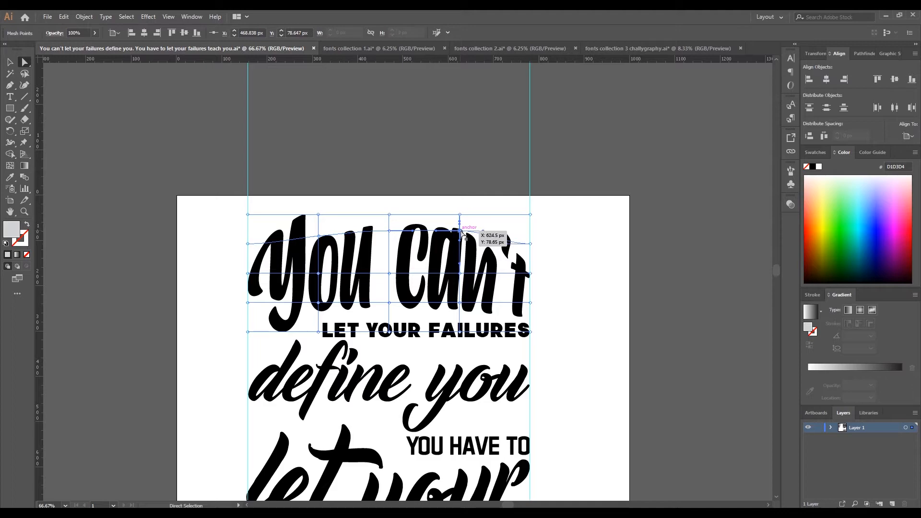
left_click_drag(486, 234, 504, 240)
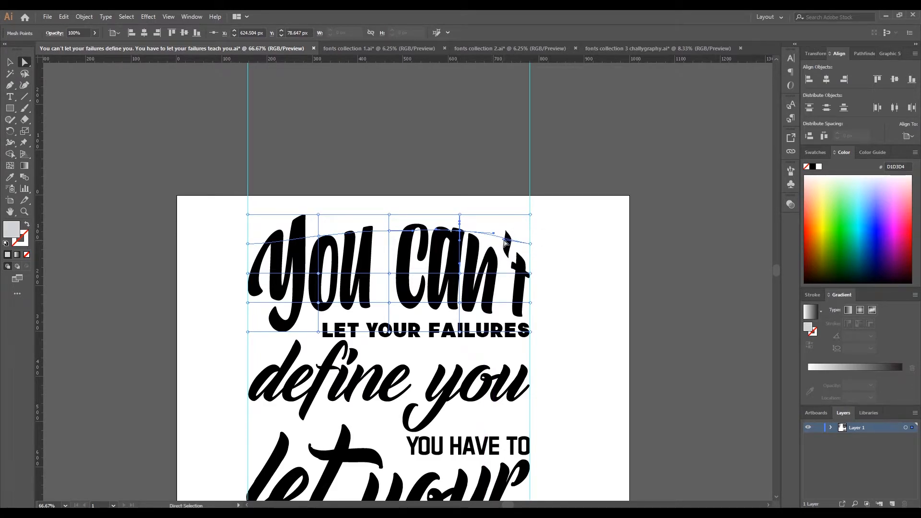
left_click(562, 266)
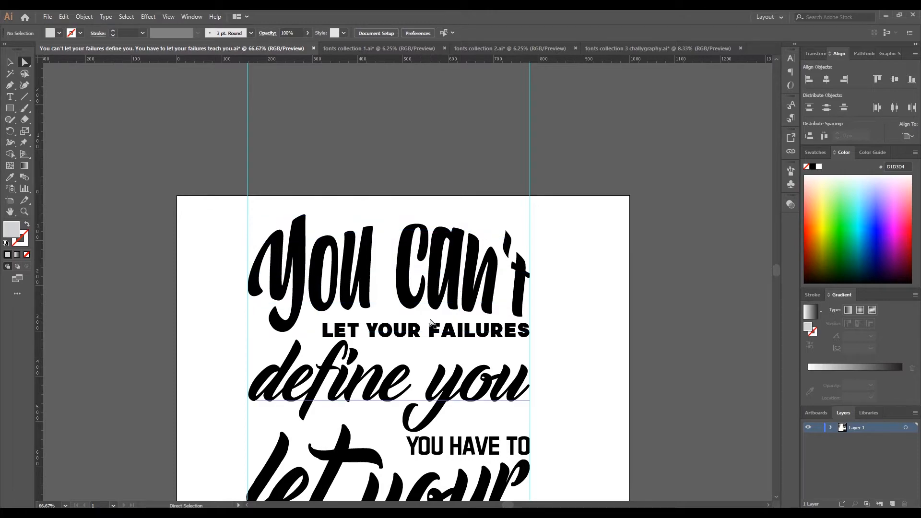
scroll(430, 325, "down", 2)
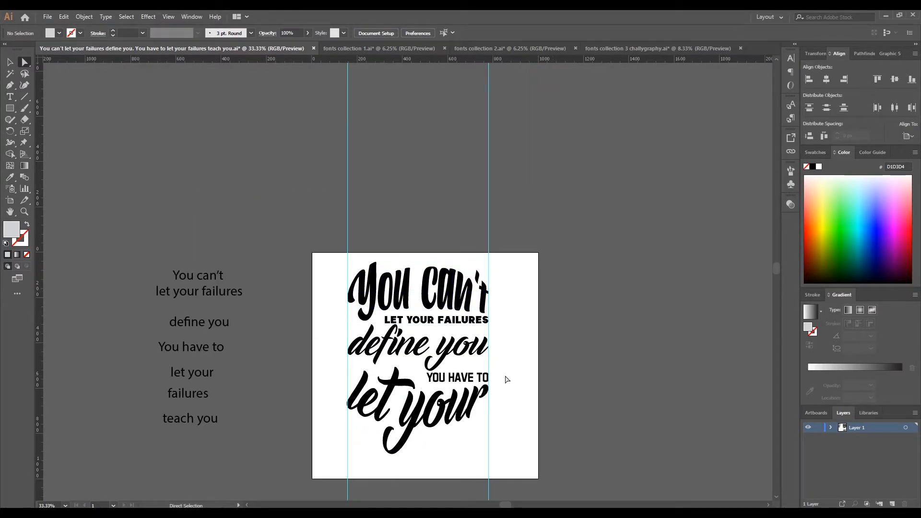
left_click(438, 407)
key("v")
left_click(267, 290)
scroll(434, 396, "up", 1)
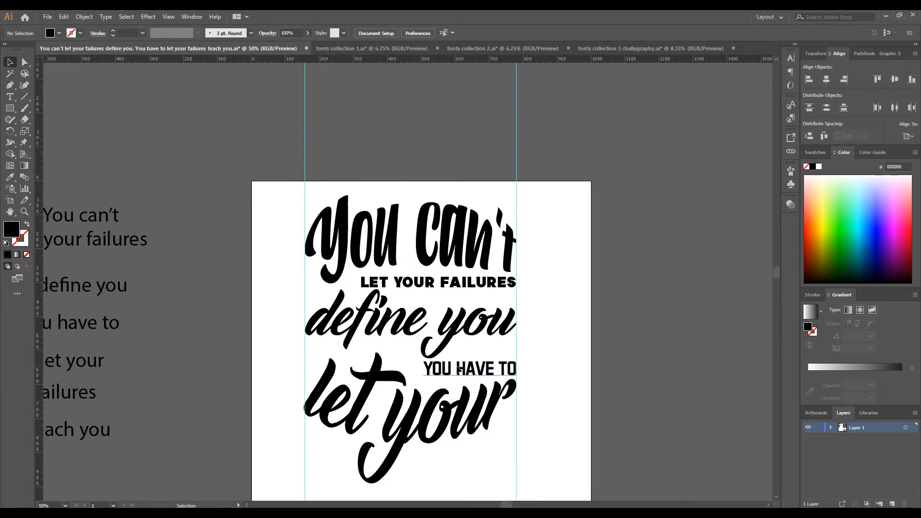
Step: Convert "YOU HAVE TO" and "define you" to outlines, keeping "LET YOUR FAILURES" as live text
left_click(492, 372)
scroll(491, 373, "up", 3)
scroll(492, 373, "down", 1)
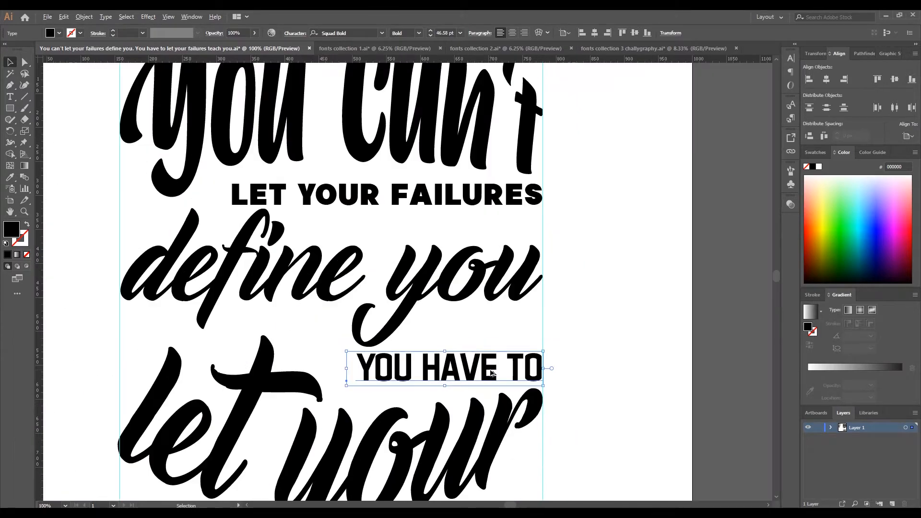
scroll(580, 365, "down", 1)
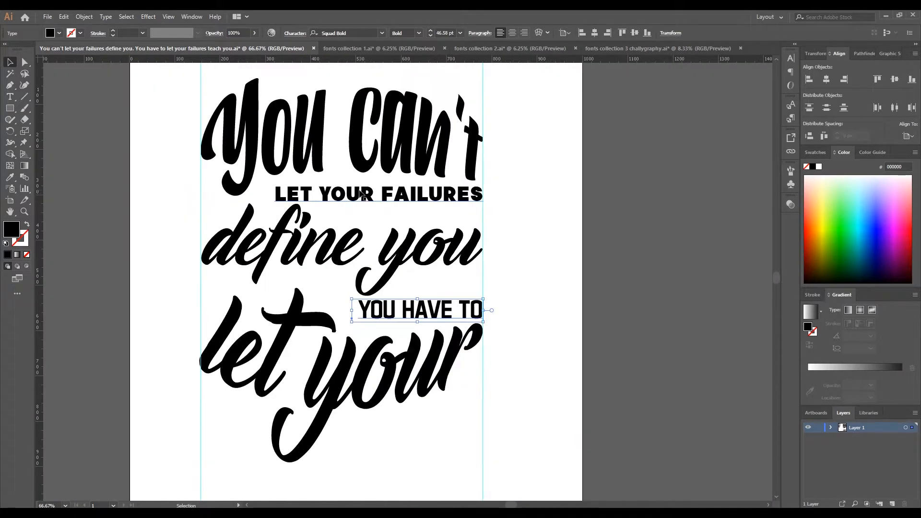
right_click(359, 190)
left_click(384, 250)
key("ctrl+z")
right_click(347, 231)
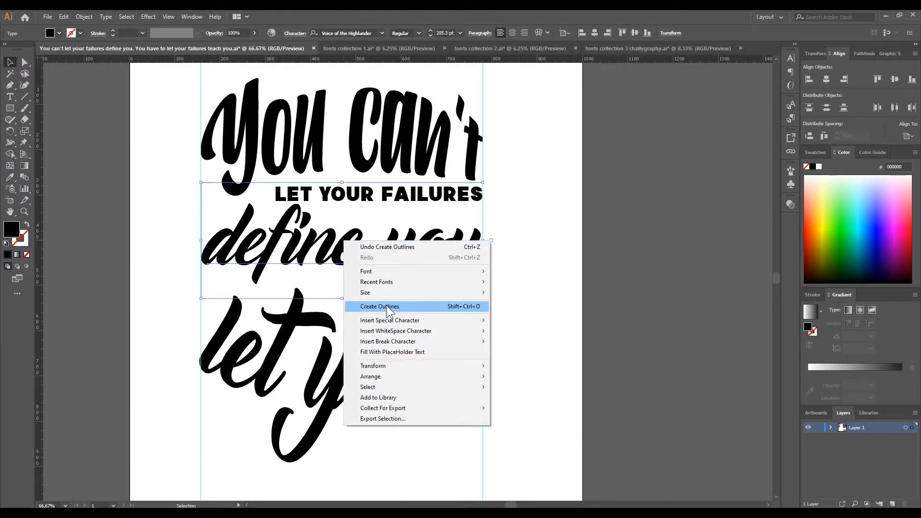
left_click(384, 307)
right_click(406, 301)
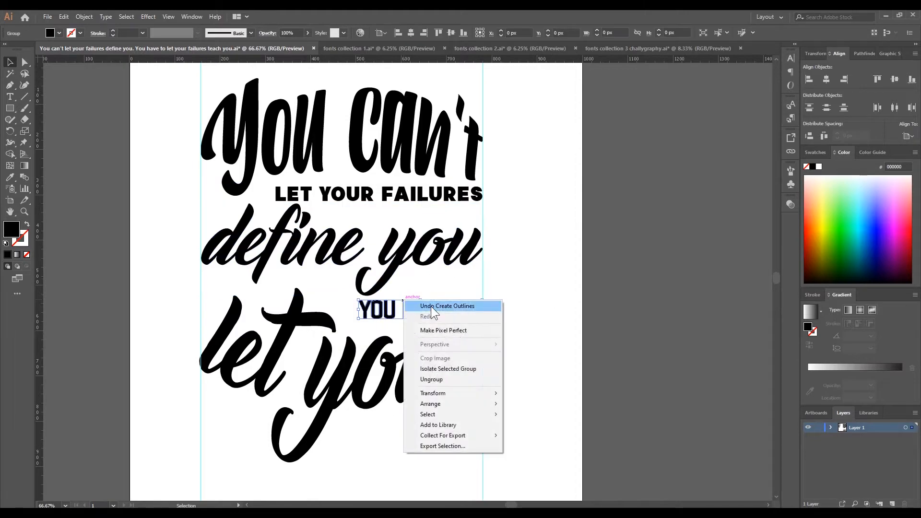
left_click(547, 352)
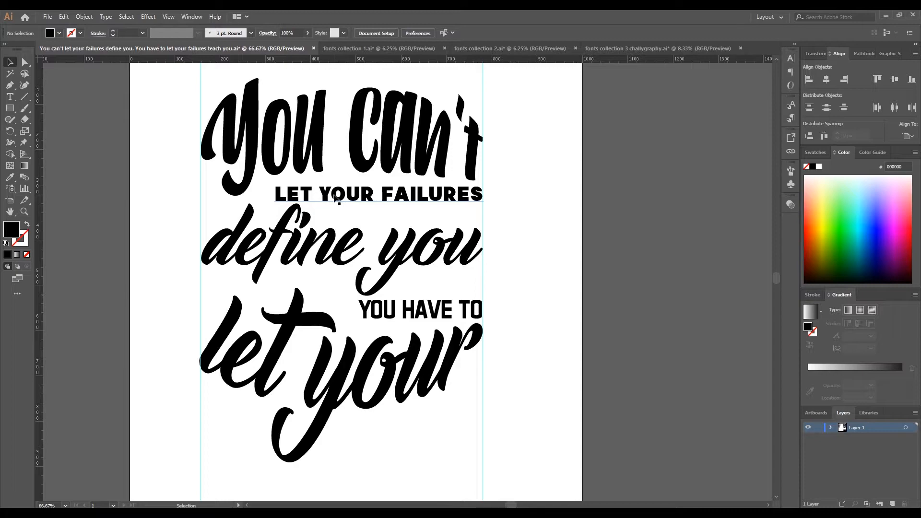
Step: Shift "LET YOUR FAILURES" slightly left of the right guide and a little upward
left_click_drag(413, 194, 411, 195)
left_click(11, 108)
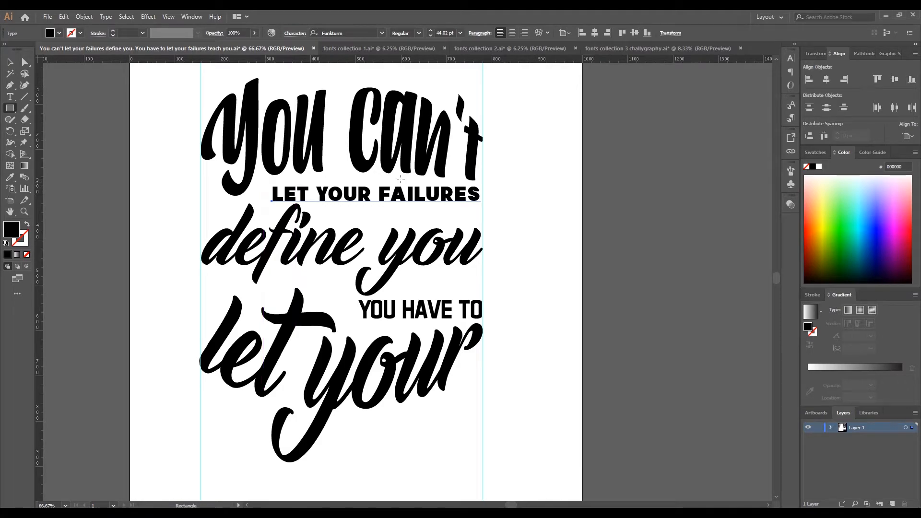
key("v")
left_click(424, 202)
scroll(369, 191, "up", 2)
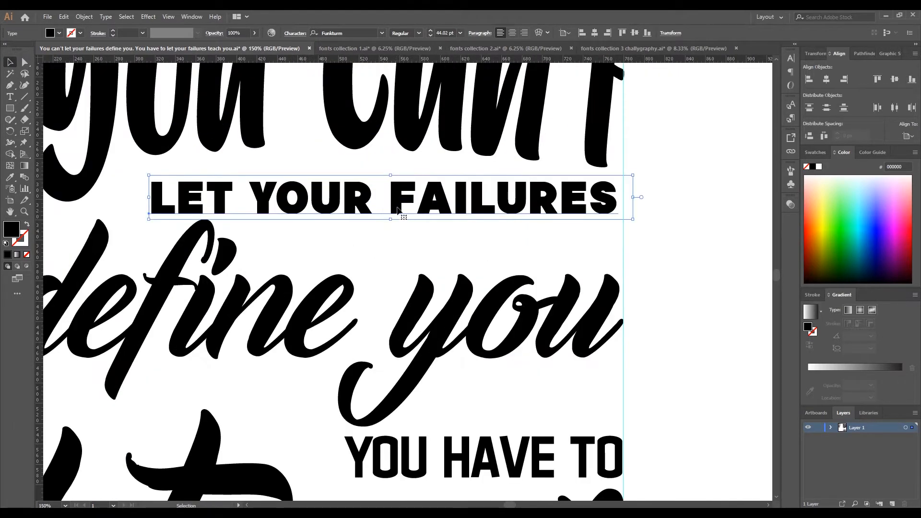
left_click_drag(398, 206, 398, 202)
Step: Draw a black rectangle about 470 × 41 px over "LET YOUR FAILURES", ending near the right guide, and send it to the back
key("m")
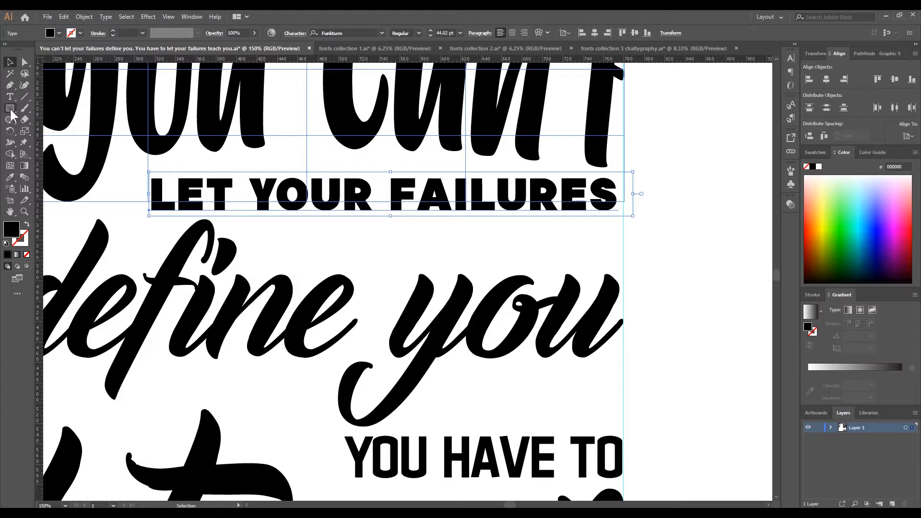
left_click_drag(143, 174, 622, 216)
left_click(10, 64)
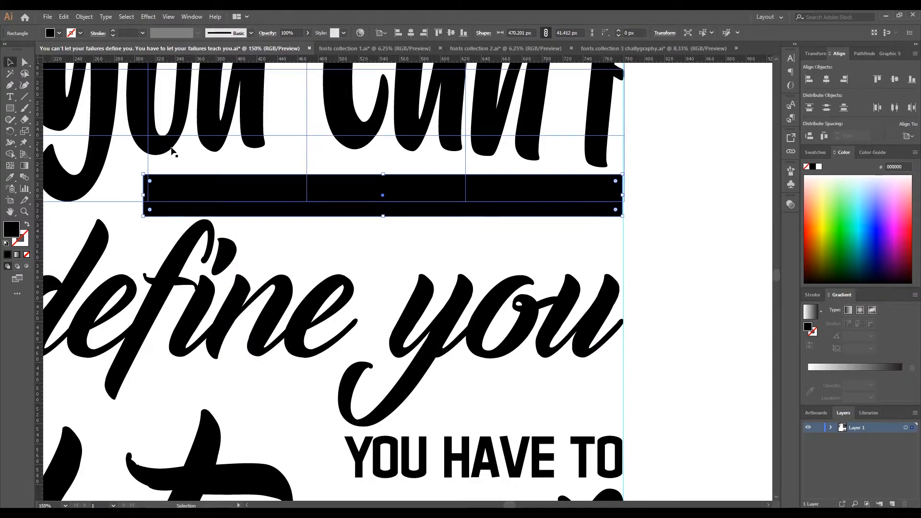
right_click(457, 190)
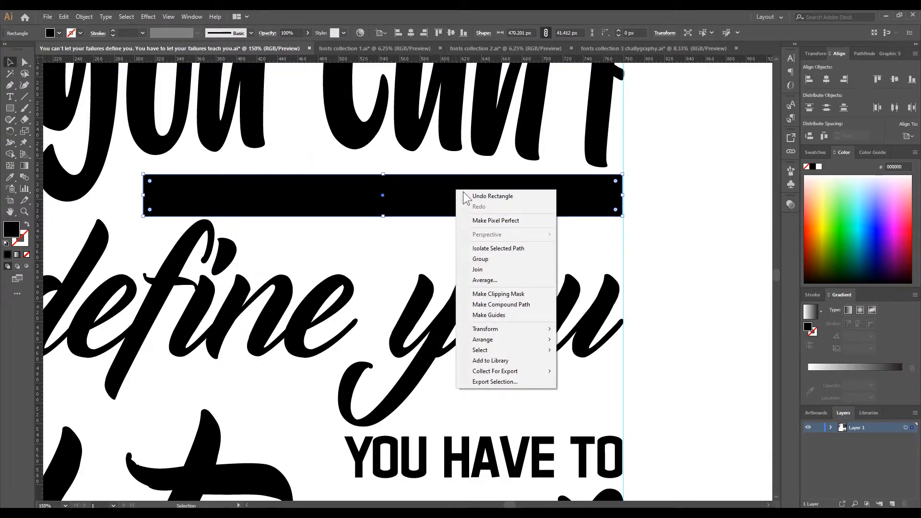
mouse_move(492, 339)
left_click(581, 371)
left_click(432, 217)
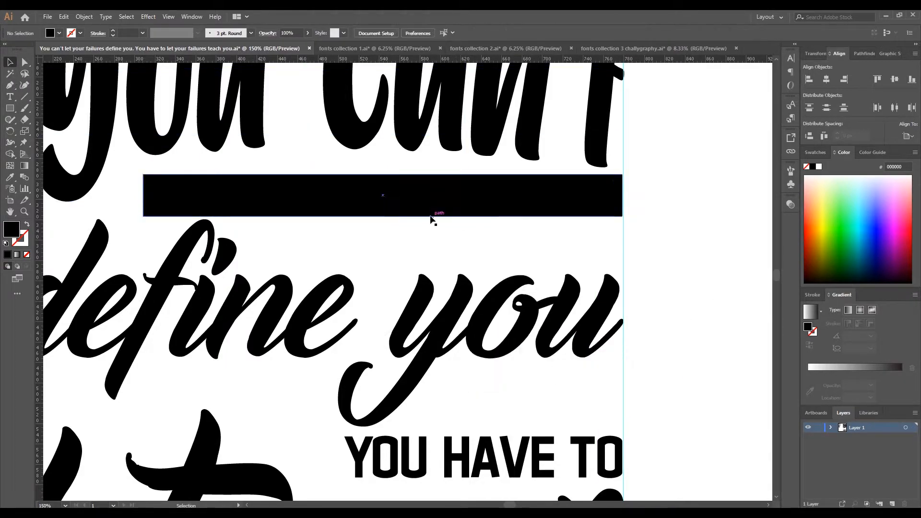
Step: Change the fill of "LET YOUR FAILURES" to white against its black rectangle
left_click(398, 200)
left_click(59, 33)
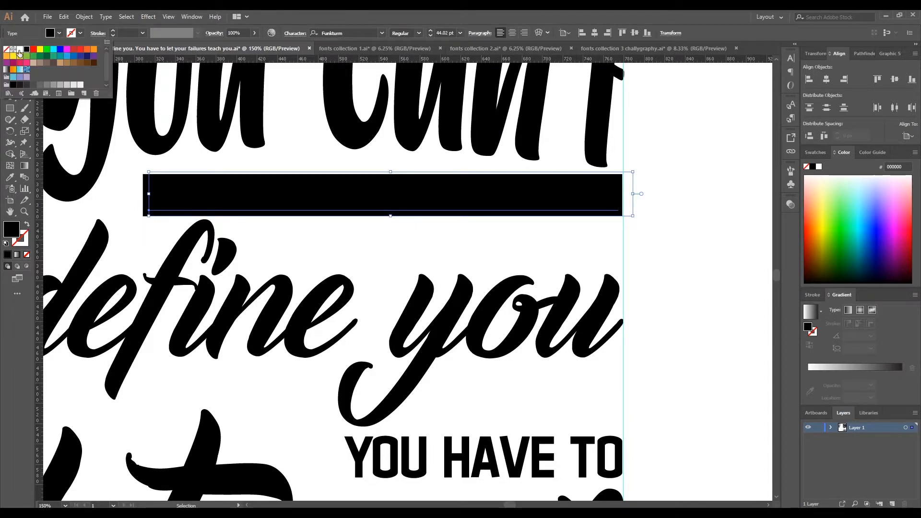
left_click(20, 50)
left_click(683, 226)
key("ctrl+minus")
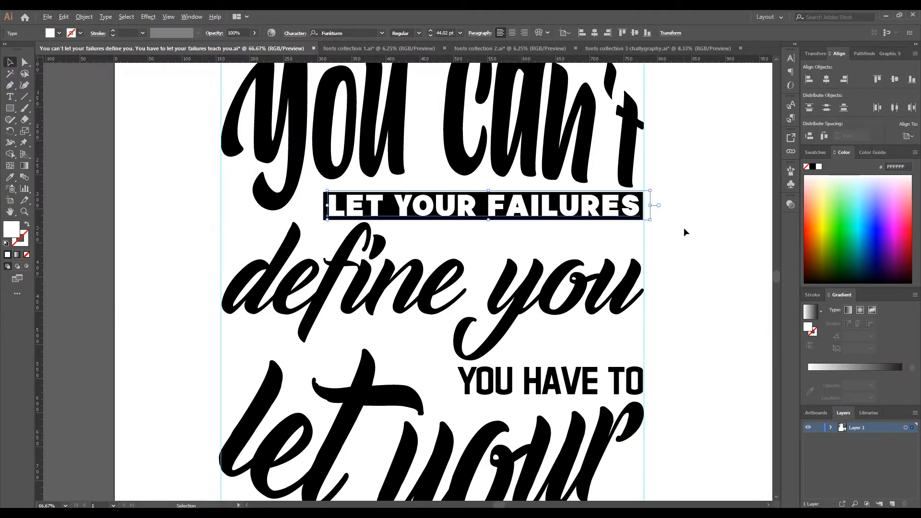
key("ctrl+minus")
left_click(691, 259)
left_click_drag(691, 259, 645, 250)
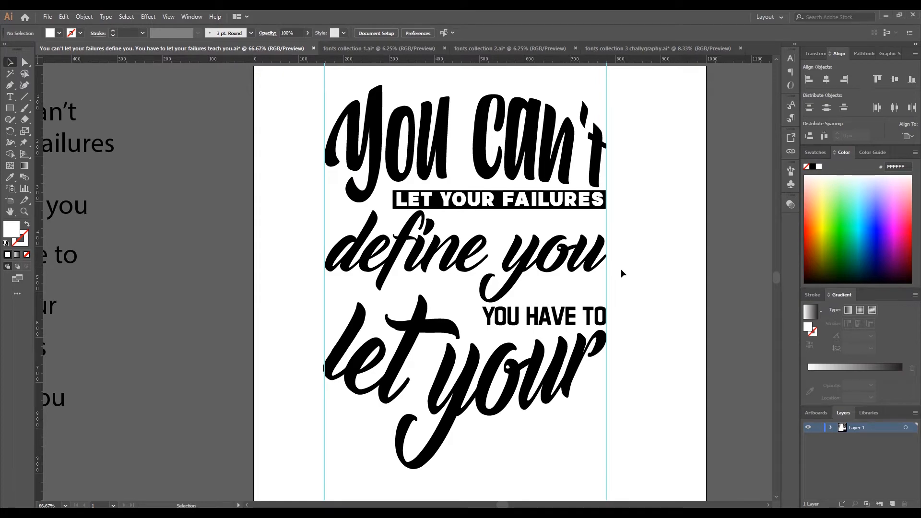
Step: Align "LET YOUR FAILURES" and its black rectangle to the selection, centring them on each other vertically and horizontally
scroll(480, 200, "up", 4)
left_click(508, 208)
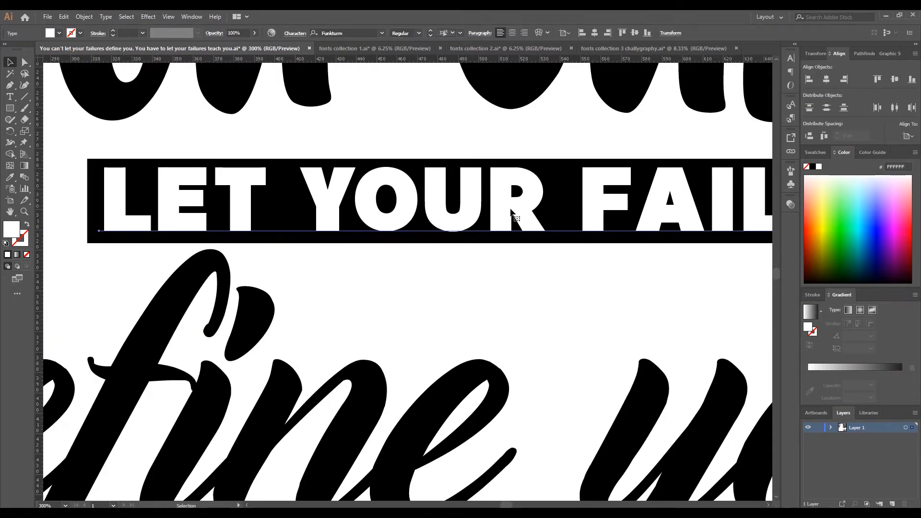
left_click(495, 242, "shift")
left_click(495, 242)
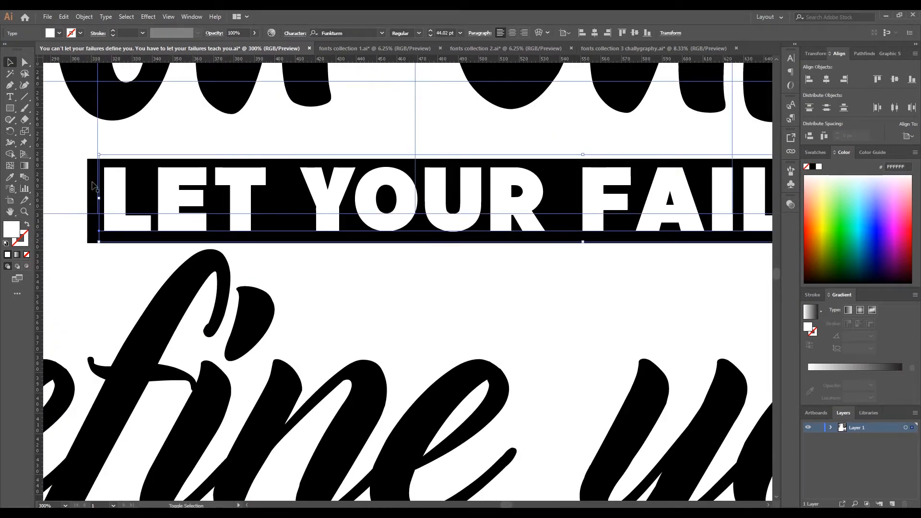
left_click(92, 237, "shift")
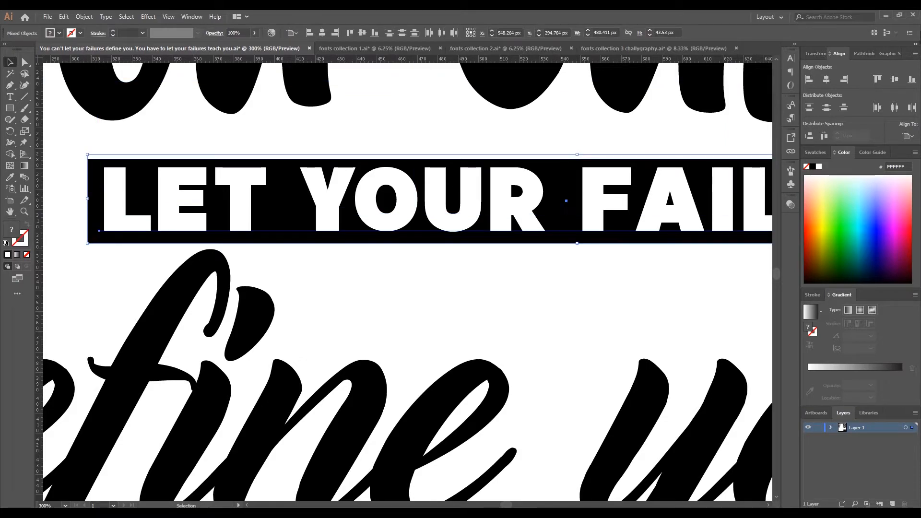
left_click(907, 137)
left_click(898, 144)
left_click(895, 80)
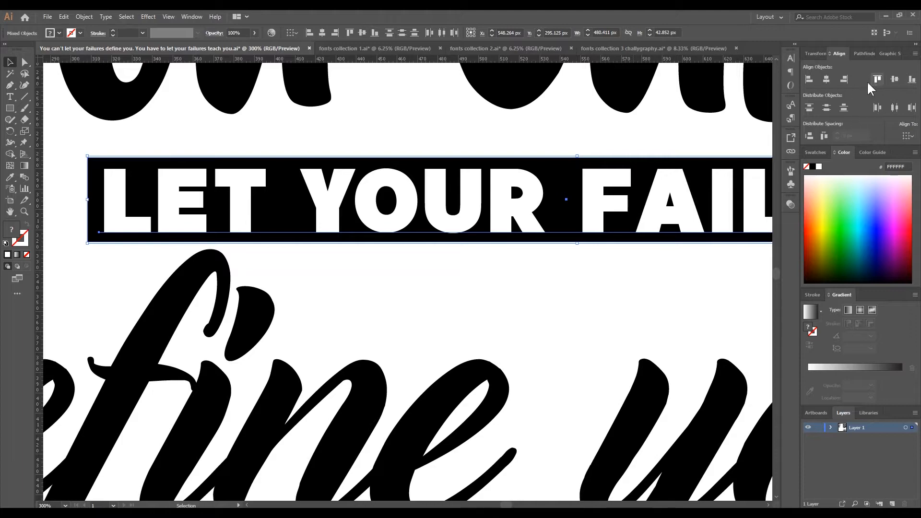
left_click(827, 80)
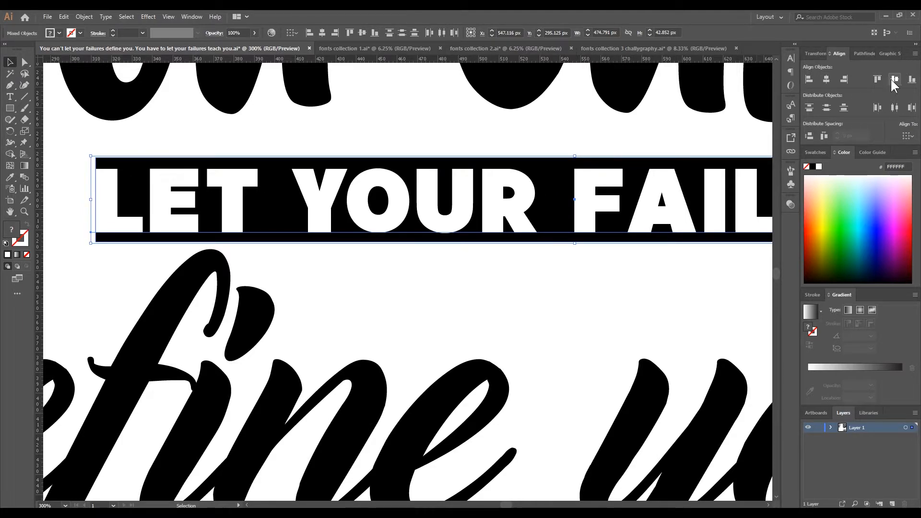
scroll(622, 183, "down", 2)
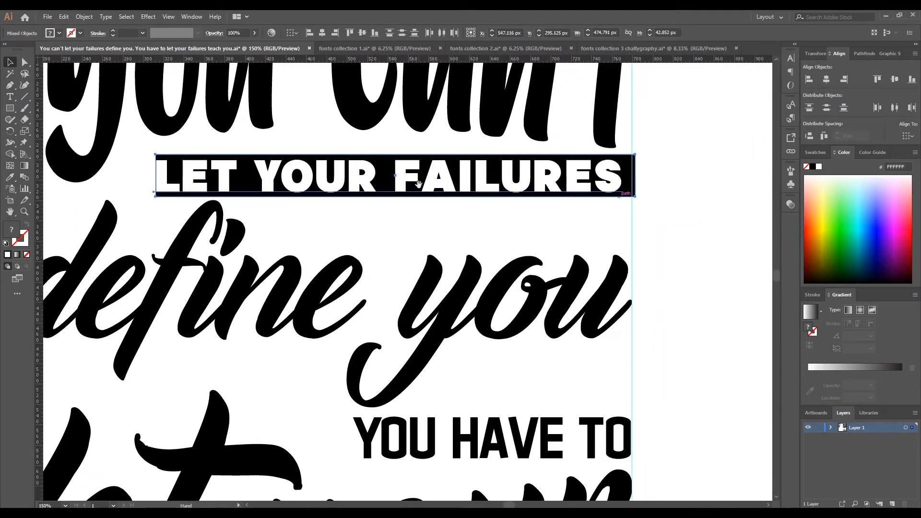
Step: Undo the last alignment of "LET YOUR FAILURES" and its black rectangle, and convert the text to outlines
key("space")
key("ctrl+z")
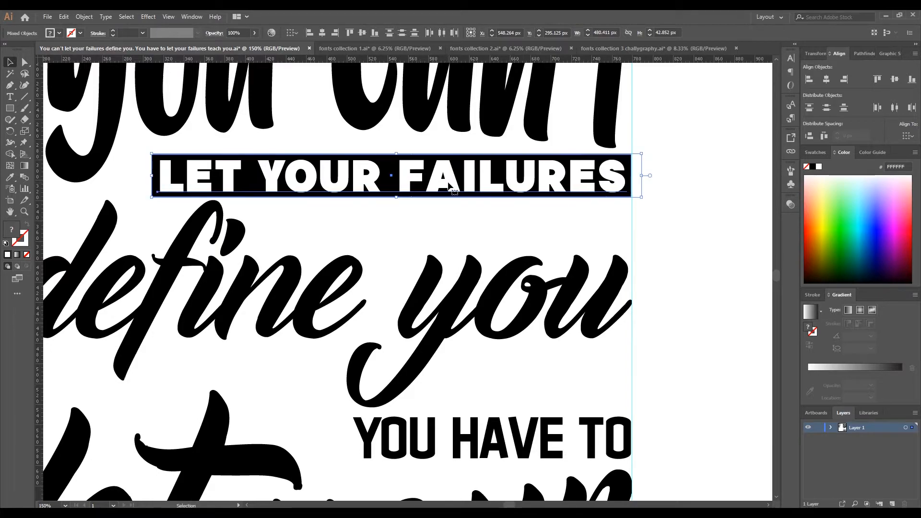
left_click(524, 231)
left_click(418, 179)
right_click(418, 183)
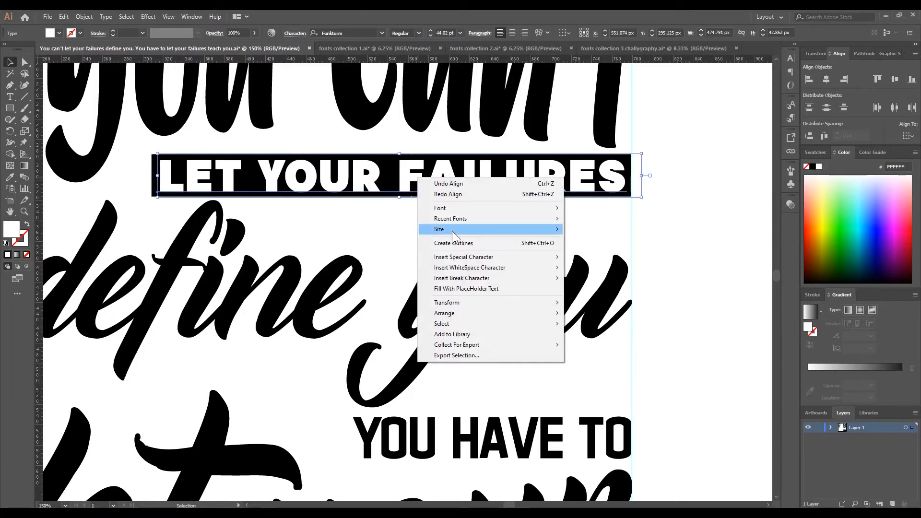
left_click(480, 243)
Step: Centre the outlined "LET YOUR FAILURES" and its black rectangle on each other vertically and horizontally
left_click(154, 189, "shift")
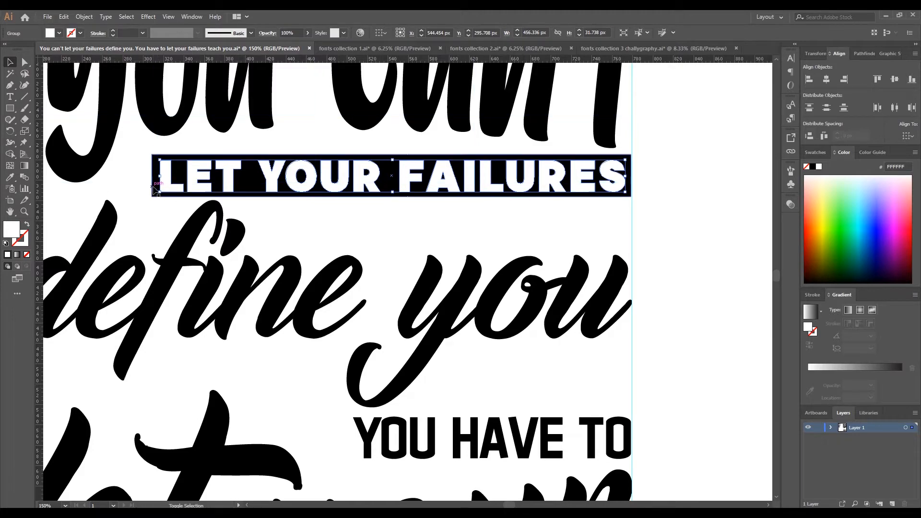
left_click(154, 192, "shift")
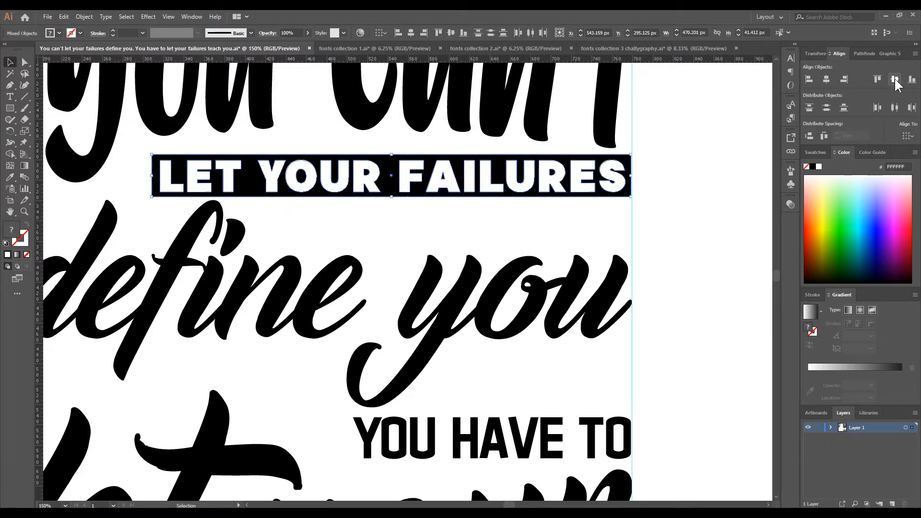
left_click(827, 80)
left_click(654, 206)
Step: Narrow "let your" to about 623 px so its left edge meets the left guide
scroll(687, 162, "down", 2)
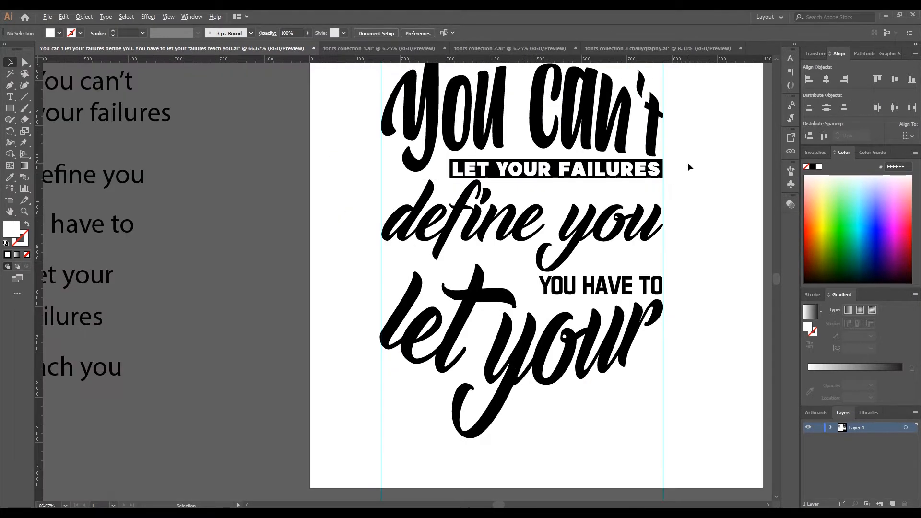
left_click_drag(687, 162, 607, 159)
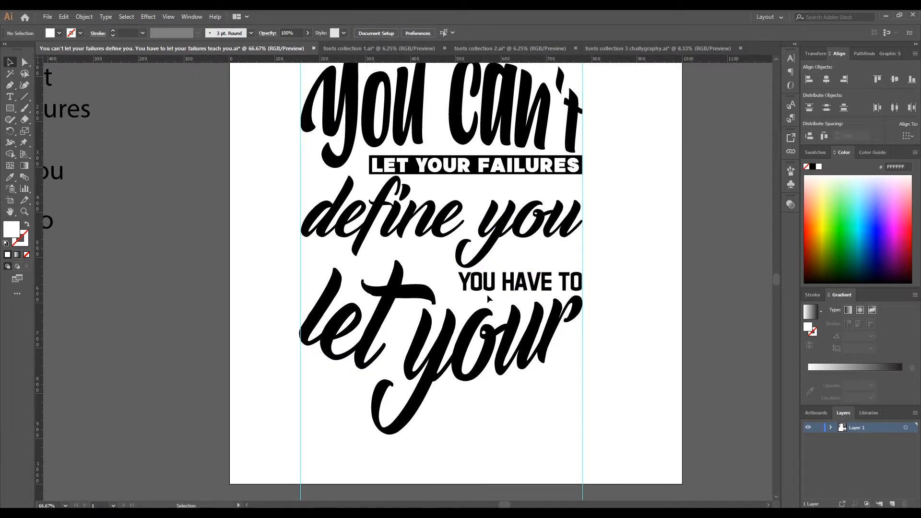
left_click(508, 329)
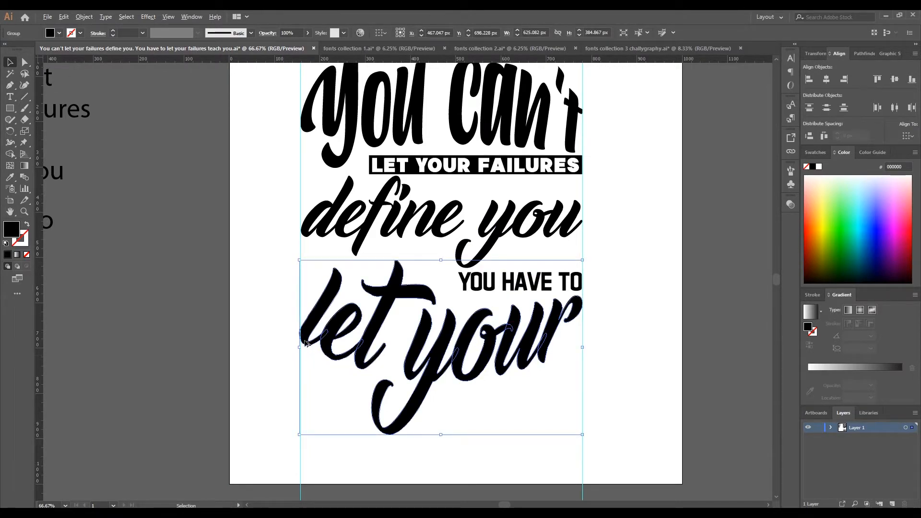
scroll(305, 342, "up", 2)
left_click_drag(293, 357, 295, 358)
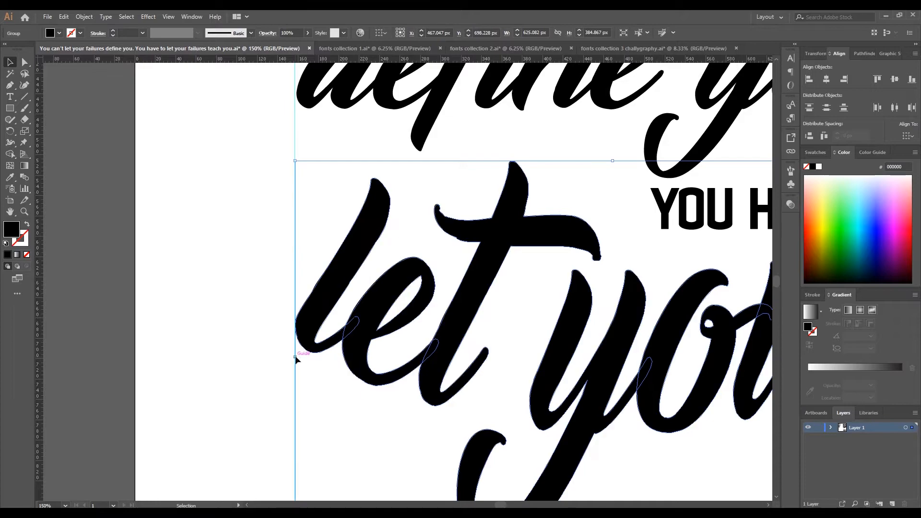
left_click_drag(522, 254, 348, 267)
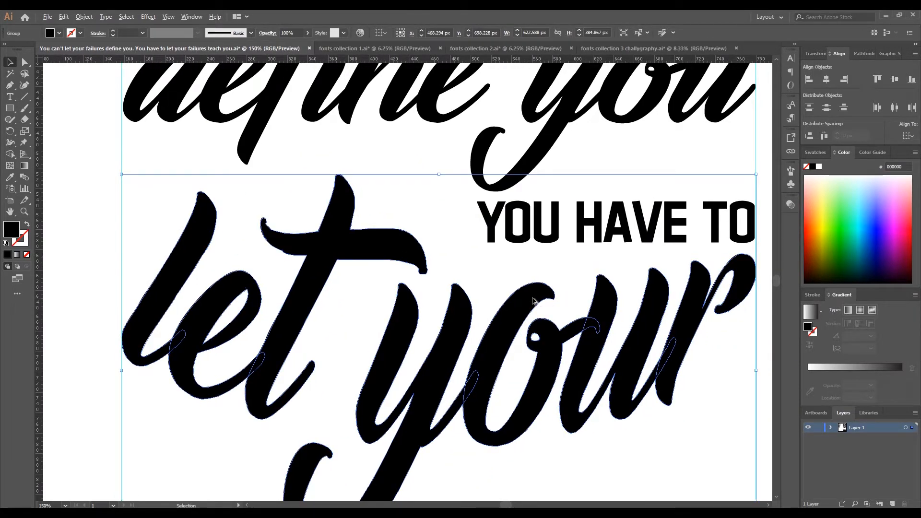
scroll(532, 301, "down", 2)
left_click_drag(533, 301, 532, 307)
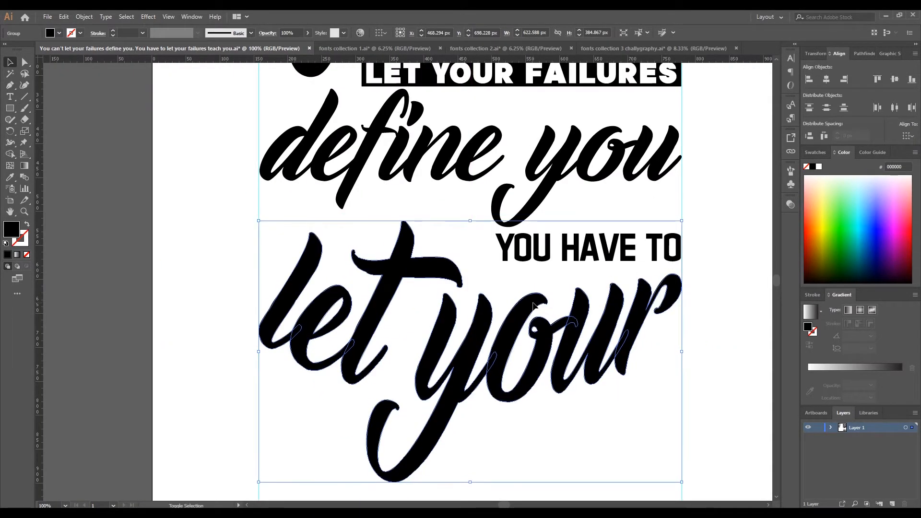
Step: Shift "YOU HAVE TO" slightly left and down, and draw a black rectangle about 296 × 56 px behind it, ending at the right guide
left_click_drag(550, 252, 542, 257)
left_click(10, 108)
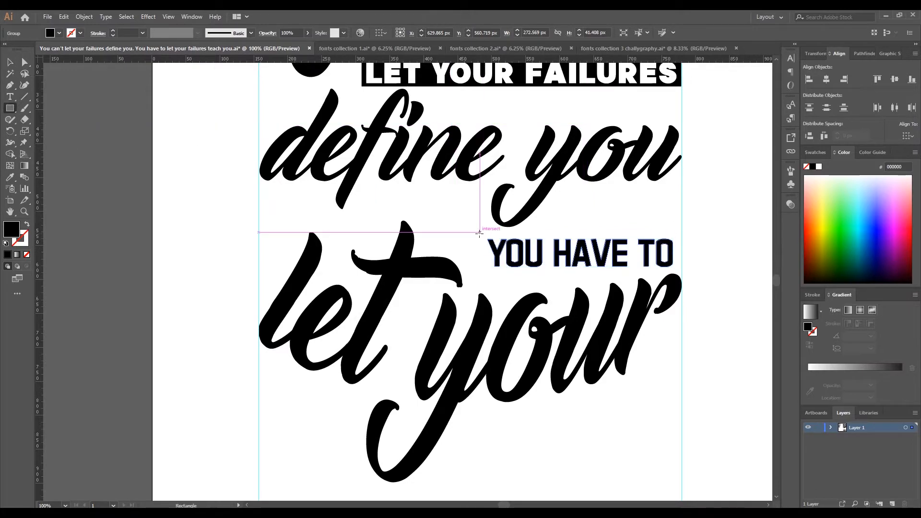
left_click_drag(480, 233, 681, 270)
key("v")
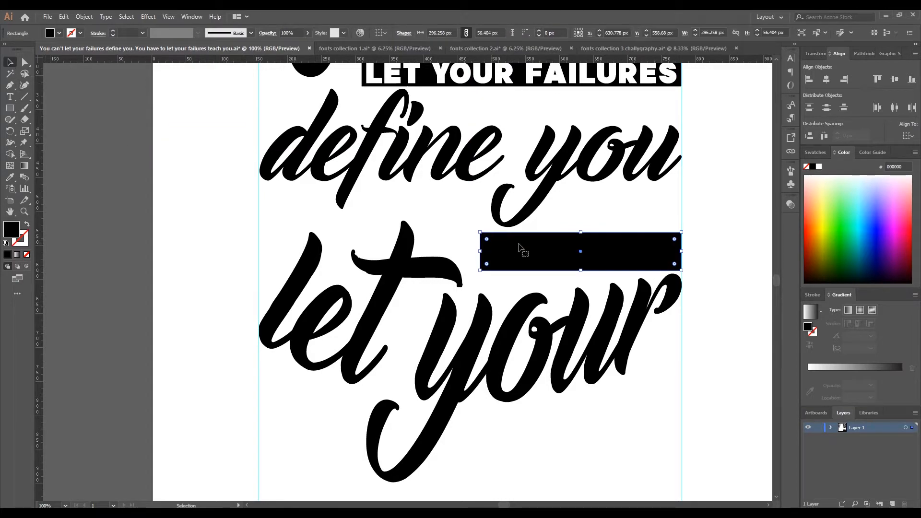
right_click(521, 248)
mouse_move(552, 393)
left_click(643, 424)
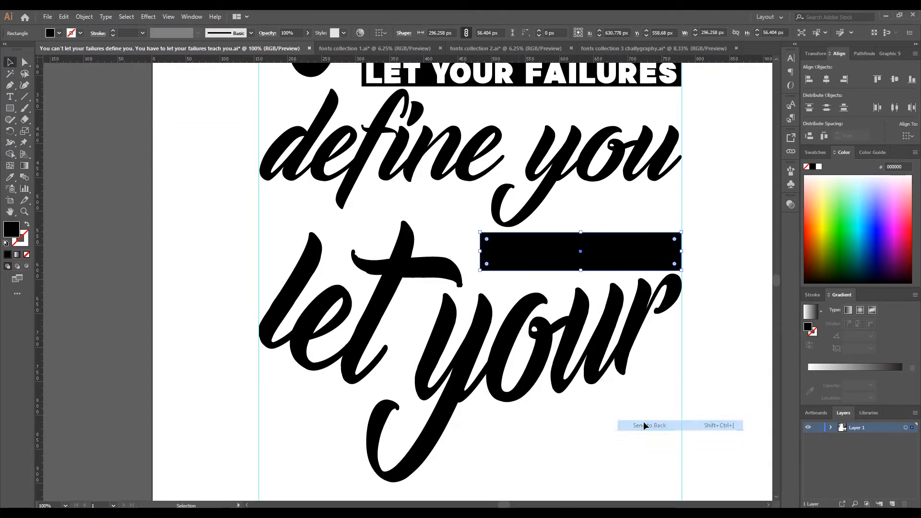
Step: Change the fill of "YOU HAVE TO" to white against its black rectangle
left_click(538, 253)
left_click(59, 33)
left_click(19, 50)
left_click(127, 157)
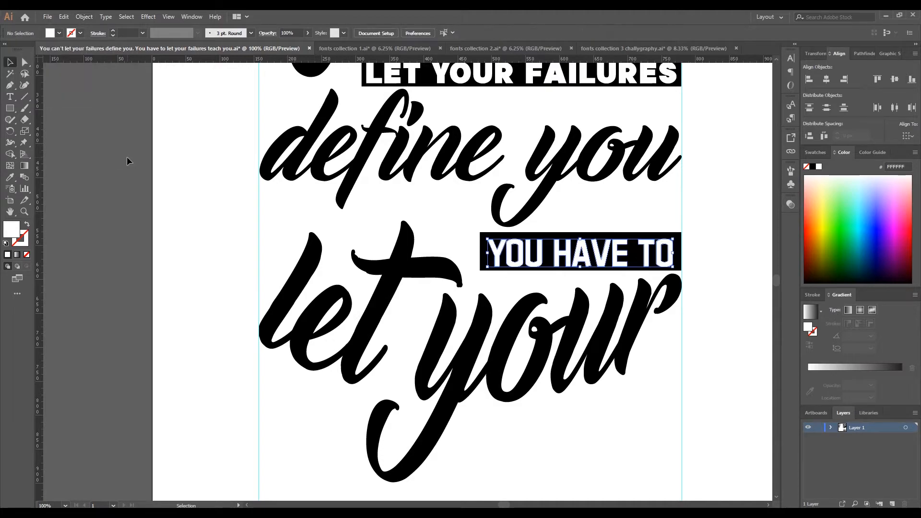
Step: Place "FAILURES" below "your" near the right guide, reduced to about 257 px wide, and convert it to outlines
scroll(127, 156, "down", 1)
left_click_drag(144, 169, 295, 206)
scroll(260, 207, "down", 2)
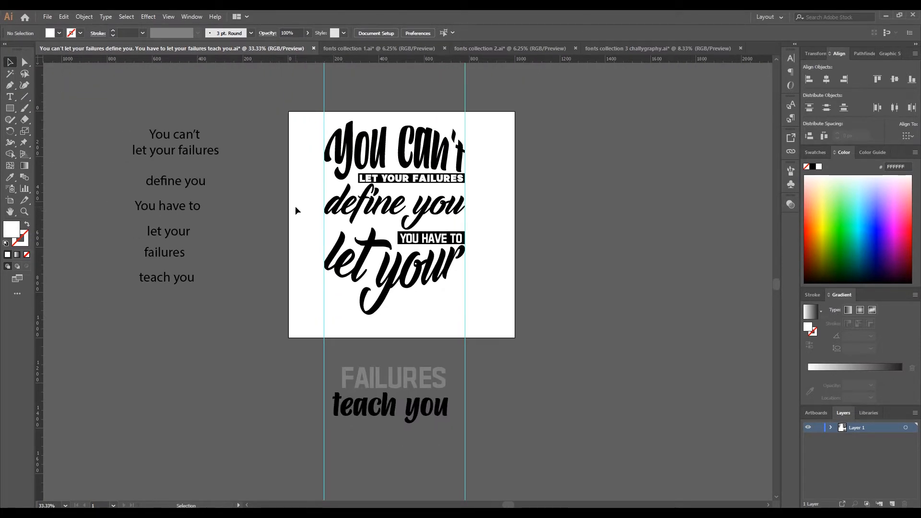
left_click(392, 379)
left_click_drag(453, 366, 422, 300)
right_click(385, 379)
left_click(419, 262)
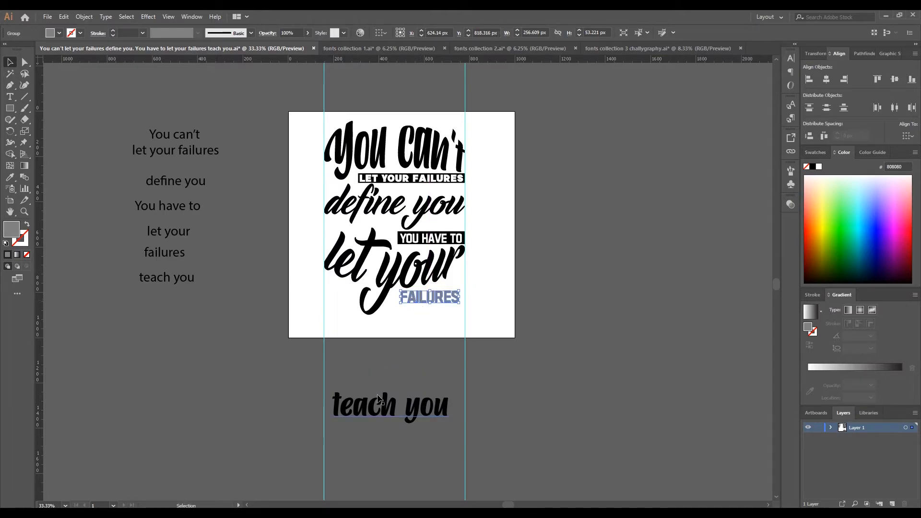
Step: Place "teach you" below "FAILURES" and scale it to span both guides, about 622 px wide
left_click_drag(376, 409, 387, 341)
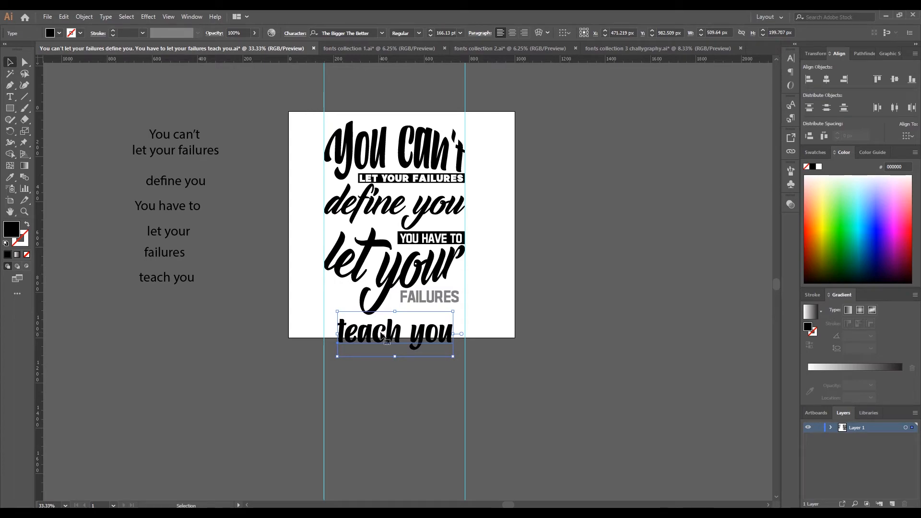
left_click_drag(453, 356, 464, 361)
left_click_drag(322, 311, 324, 332)
scroll(325, 332, "up", 1, "alt")
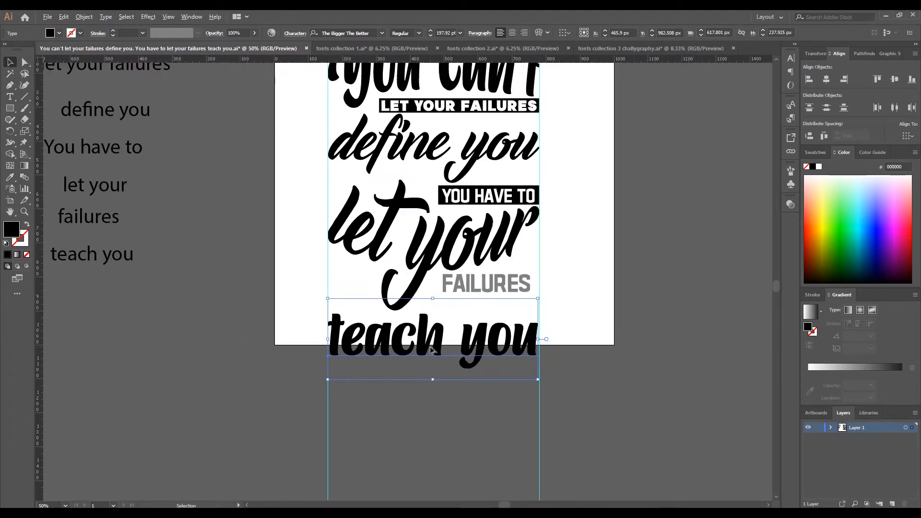
scroll(536, 338, "up", 1, "alt")
left_click_drag(538, 338, 539, 339)
scroll(507, 347, "down", 1, "alt")
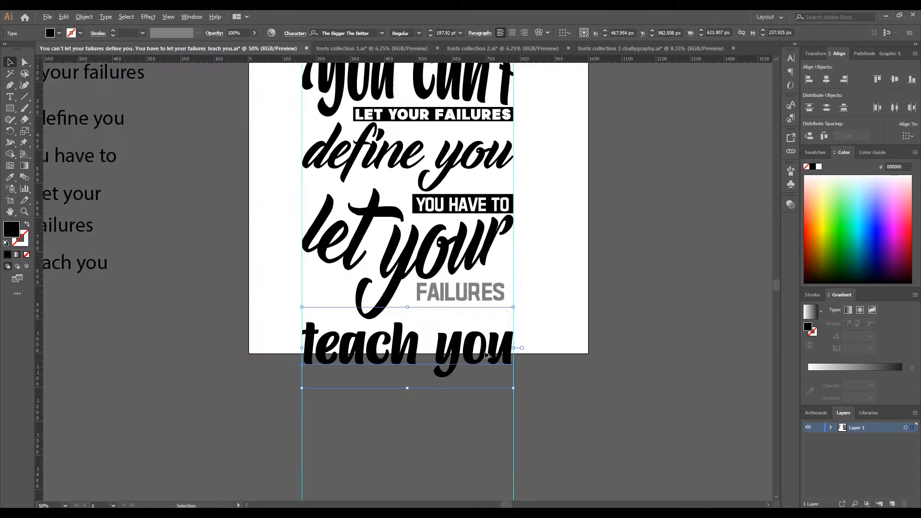
Step: Convert "teach you" to outlines and apply an envelope mesh with 4 rows and 4 columns
right_click(406, 344)
left_click(441, 223)
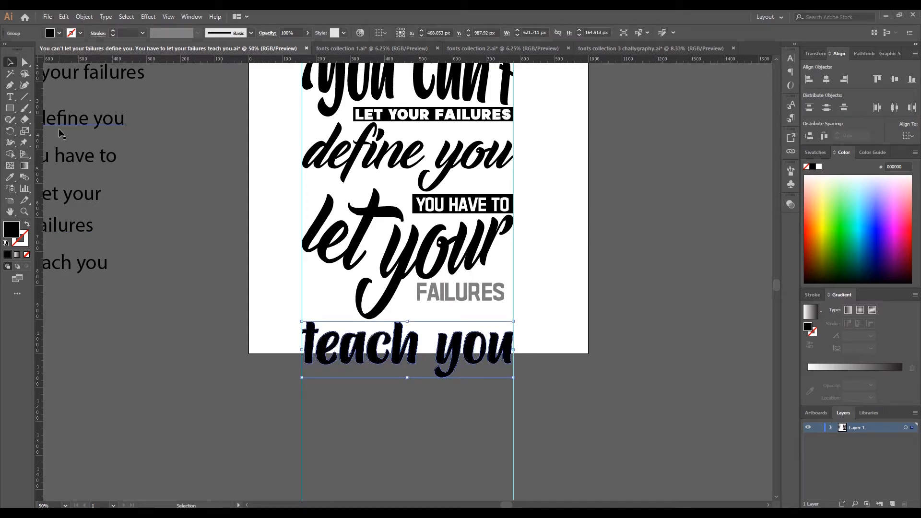
left_click(85, 17)
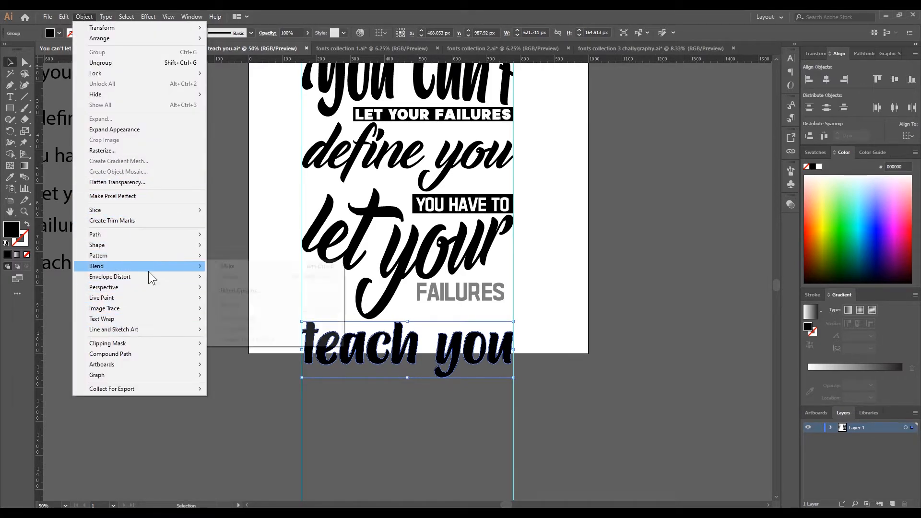
mouse_move(148, 274)
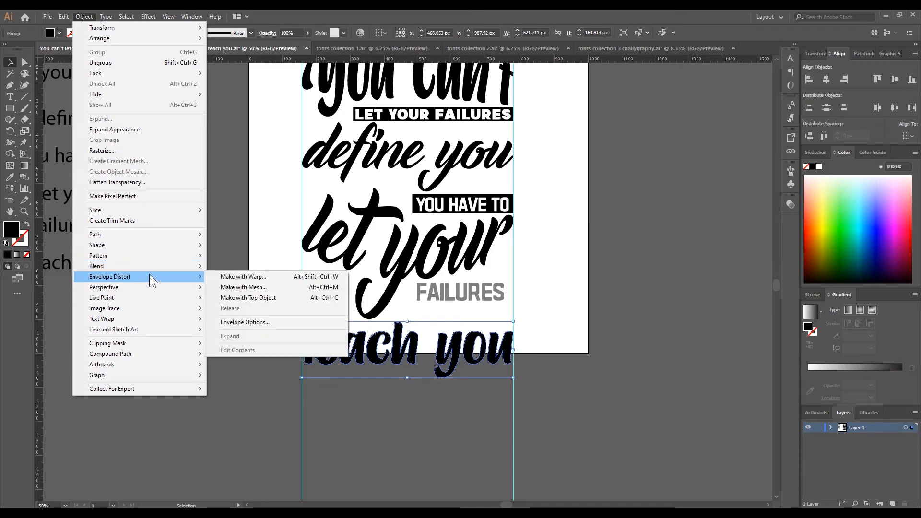
left_click(248, 287)
left_click(549, 282)
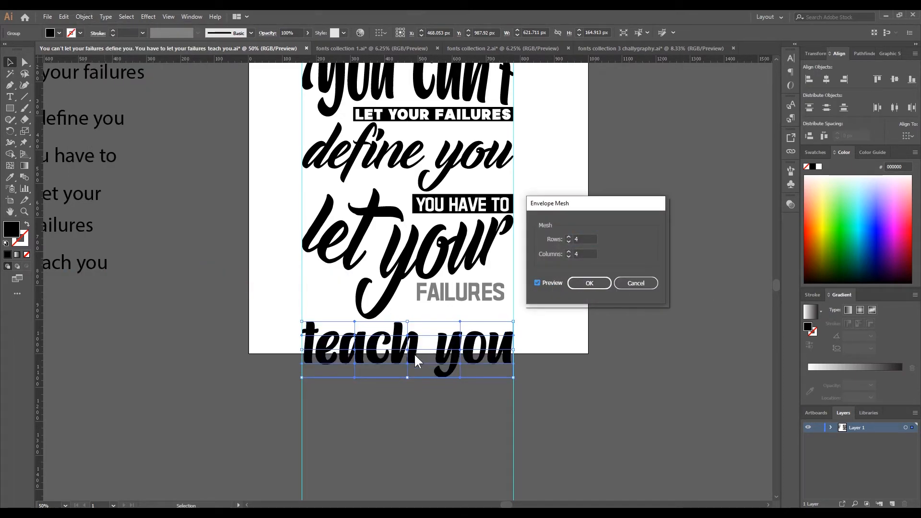
left_click(591, 283)
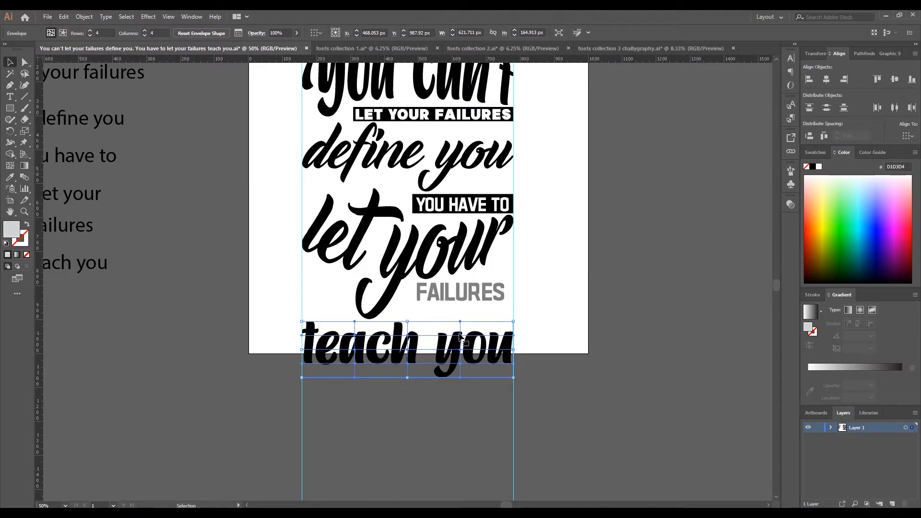
Step: Raise the upper inner mesh points of "teach you" near the "h" and the "y" to stretch those letters upward
left_click_drag(461, 338, 460, 337)
key("a")
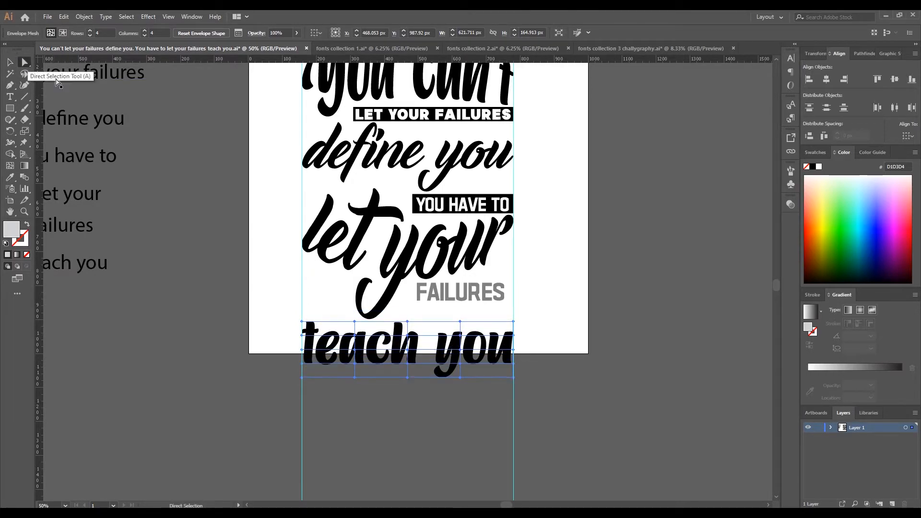
left_click_drag(462, 337, 459, 322)
left_click_drag(407, 334, 355, 330)
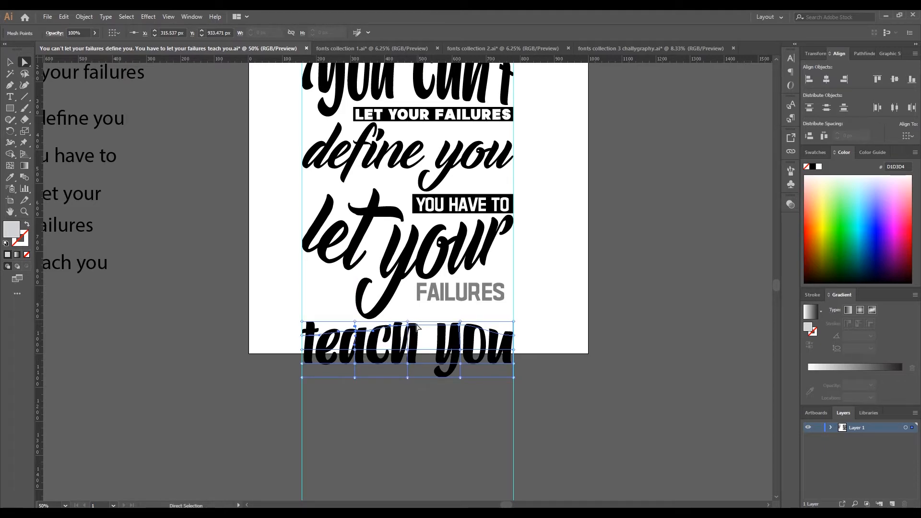
Step: Try reshaping the envelope's upper curve across "teach you", lifting its left corner above the "t"
key("ctrl+z")
left_click_drag(375, 337, 386, 331)
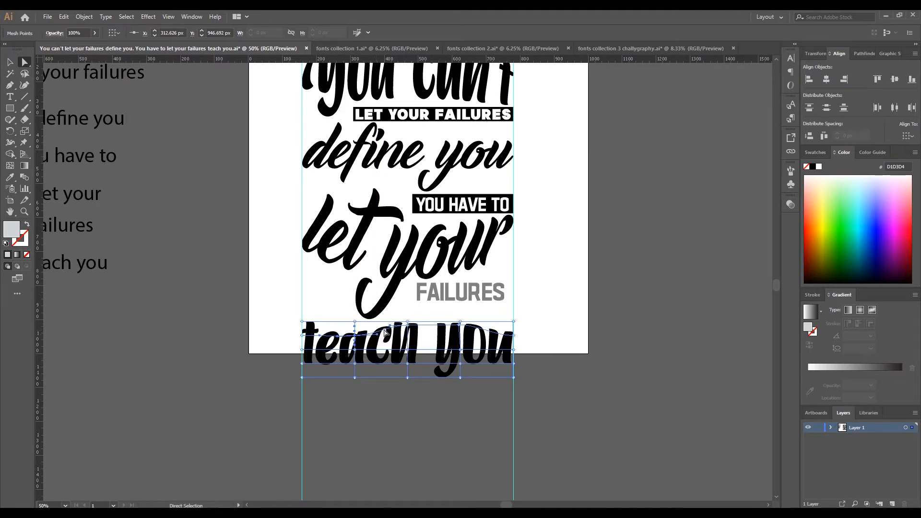
left_click(408, 321)
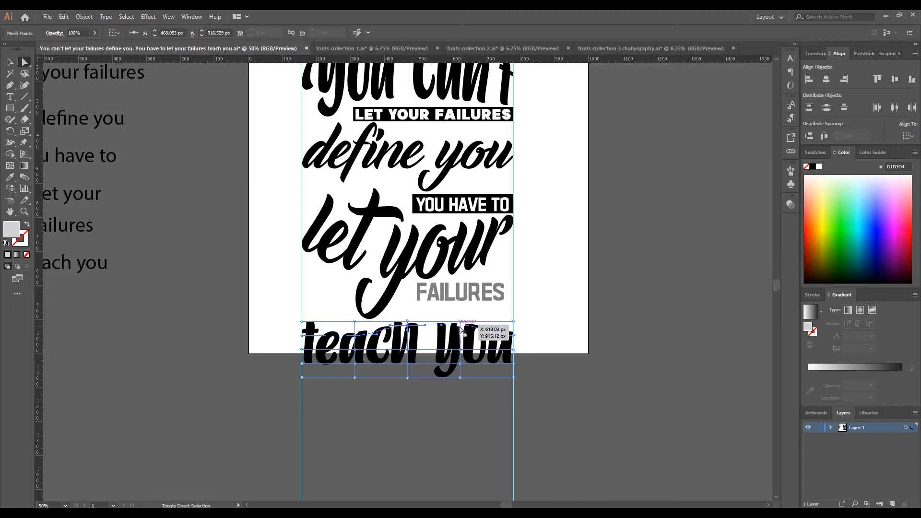
left_click_drag(459, 327, 460, 322)
left_click(302, 324)
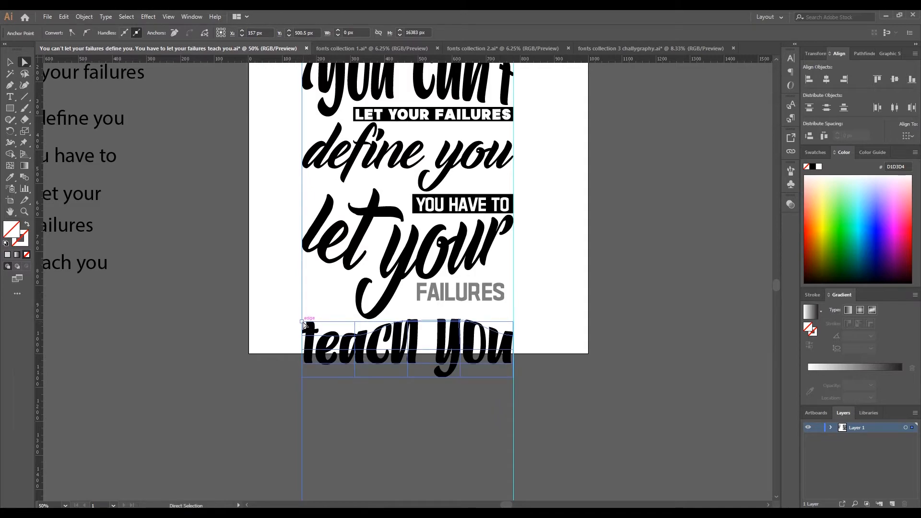
left_click_drag(303, 324, 409, 325)
left_click(417, 389)
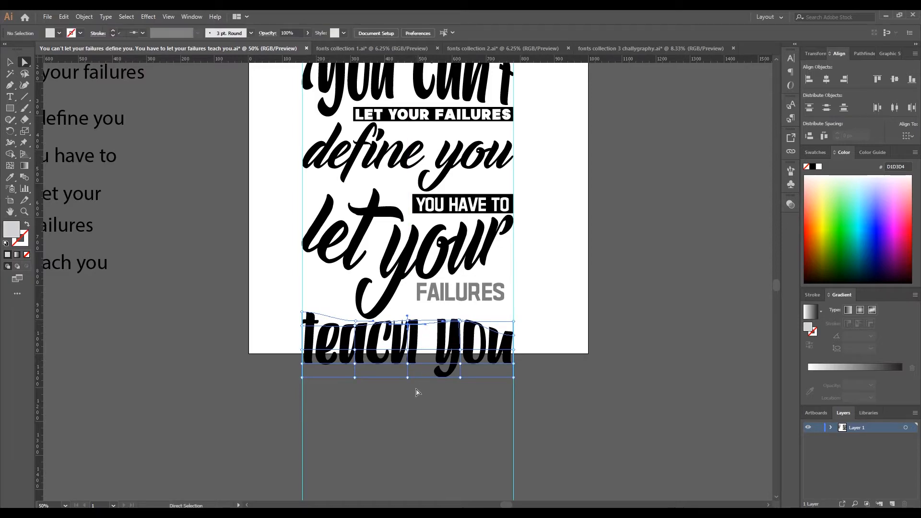
Step: Try raising the mesh points above the "h" and "y" of "teach you" to smooth the envelope's upper edge
key("ctrl+z")
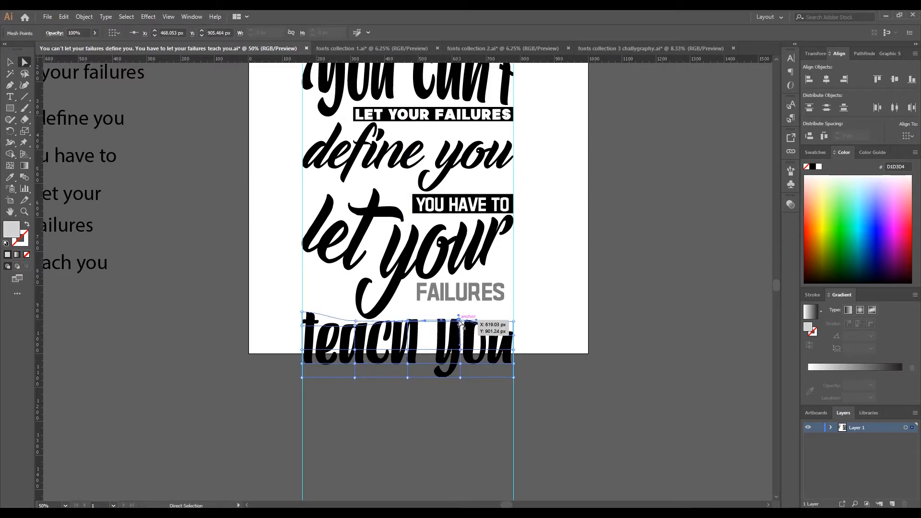
left_click_drag(459, 319, 497, 331)
left_click(501, 333)
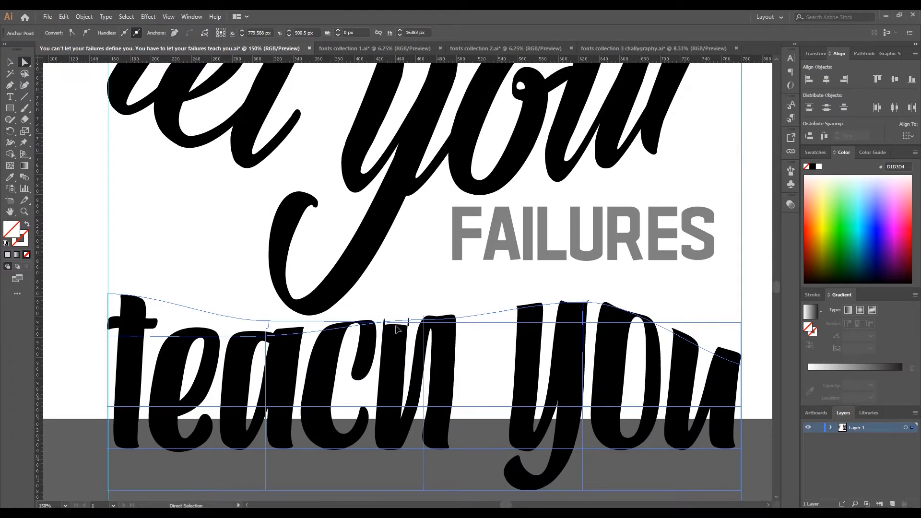
left_click(425, 321)
left_click_drag(424, 320, 424, 316)
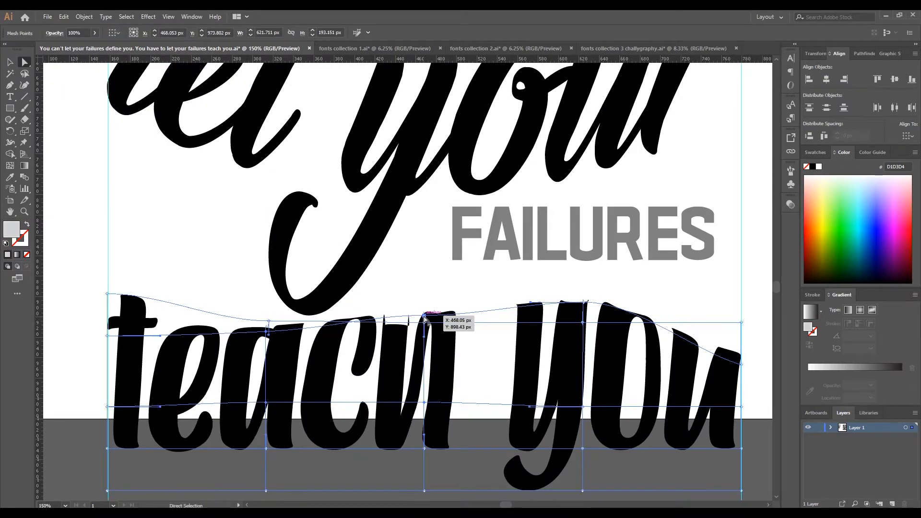
Step: Undo the recent mesh edits on "teach you" back to the raised points near the "h" and "y"
key("ctrl")
key("ctrl+z")
key("ctrl+z")
key("ctrl+z")
key("ctrl+z")
key("ctrl+z")
key("ctrl+z")
key("ctrl+z")
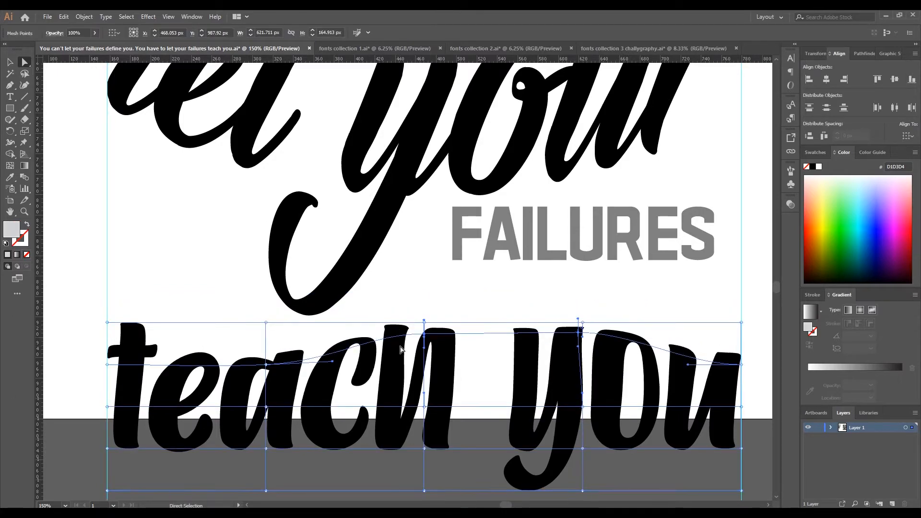
scroll(384, 345, "left", 5)
scroll(384, 346, "down", 1)
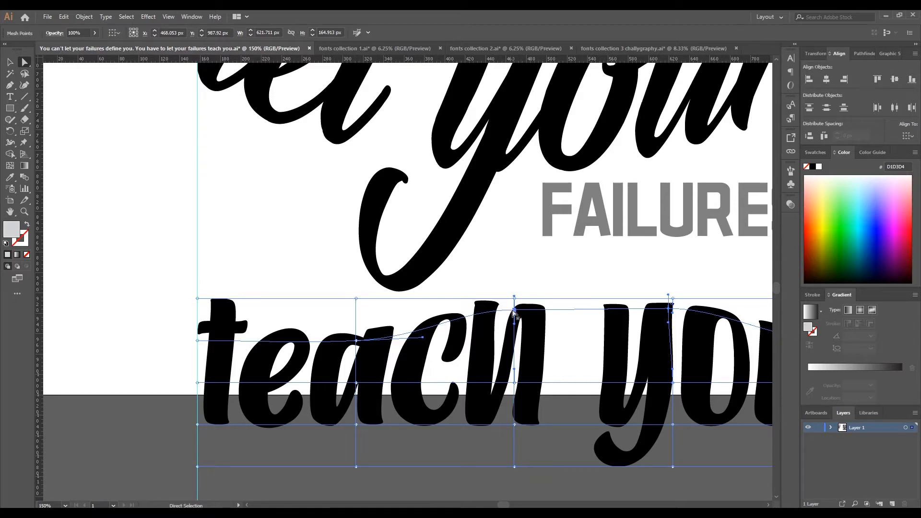
Step: Raise the top-edge mesh points above the "h" and "y" of "teach you" so the envelope's upper edge curves upward
left_click_drag(514, 310, 515, 291)
scroll(528, 278, "right", 10)
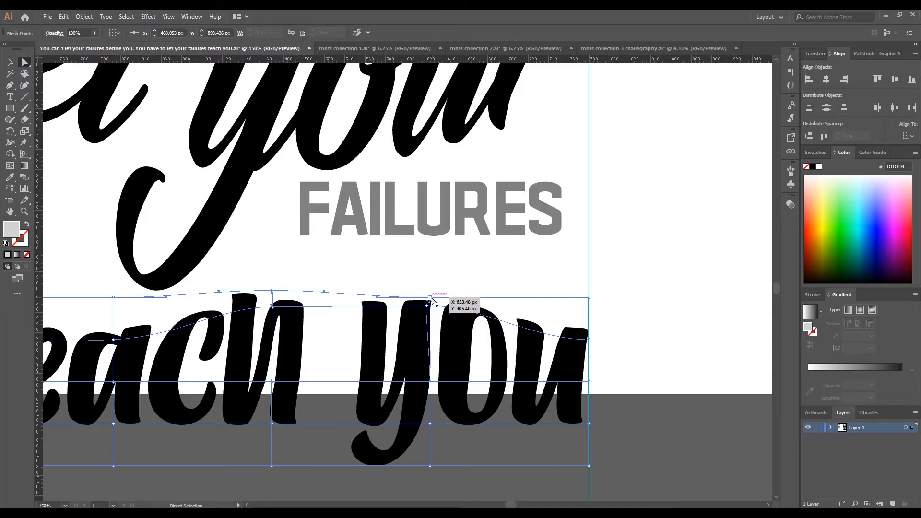
left_click_drag(432, 301, 427, 280)
scroll(383, 293, "left", 6)
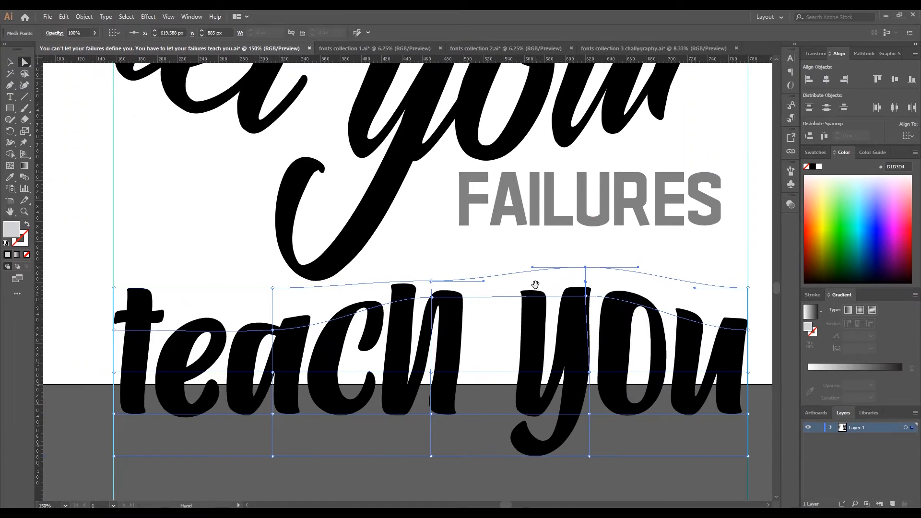
Step: Raise the envelope's upper-left mesh points above the "t" and "a" of "teach you" and slightly lower the inner point at the "a"
left_click(114, 288)
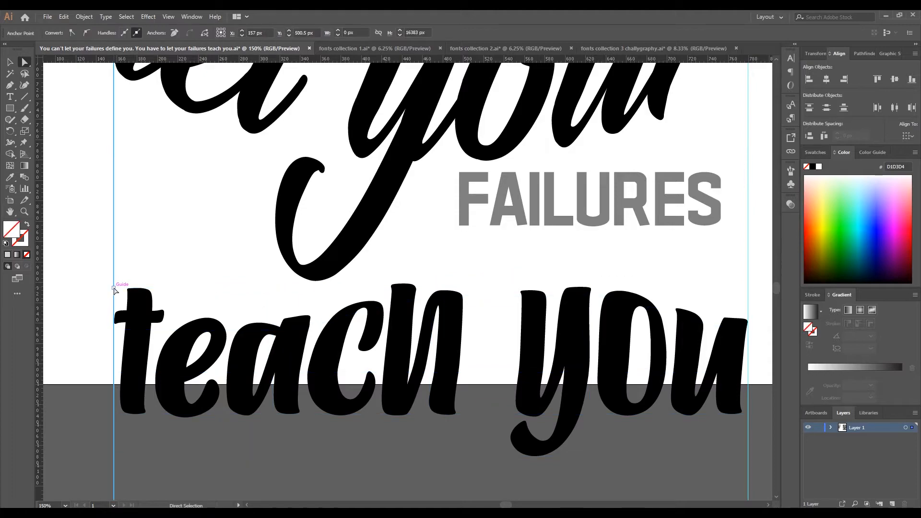
left_click_drag(114, 288, 114, 273)
left_click(114, 288)
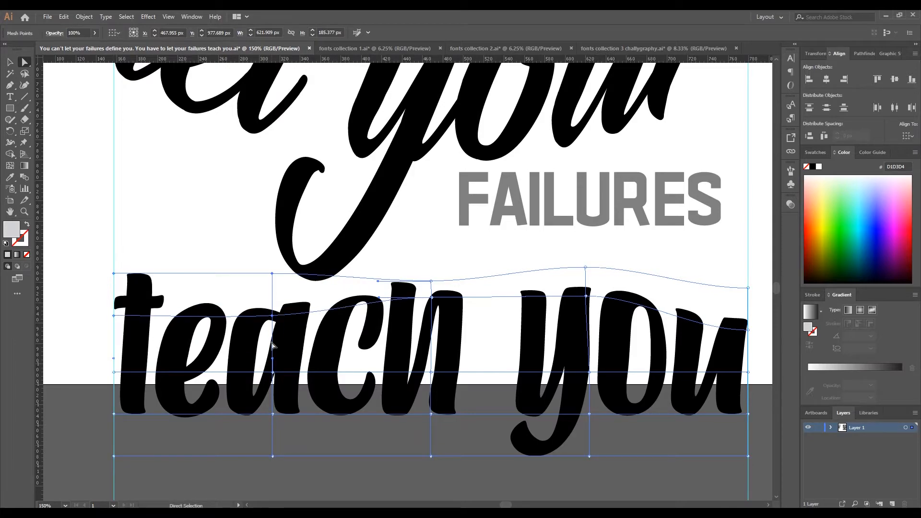
left_click_drag(273, 316, 273, 320)
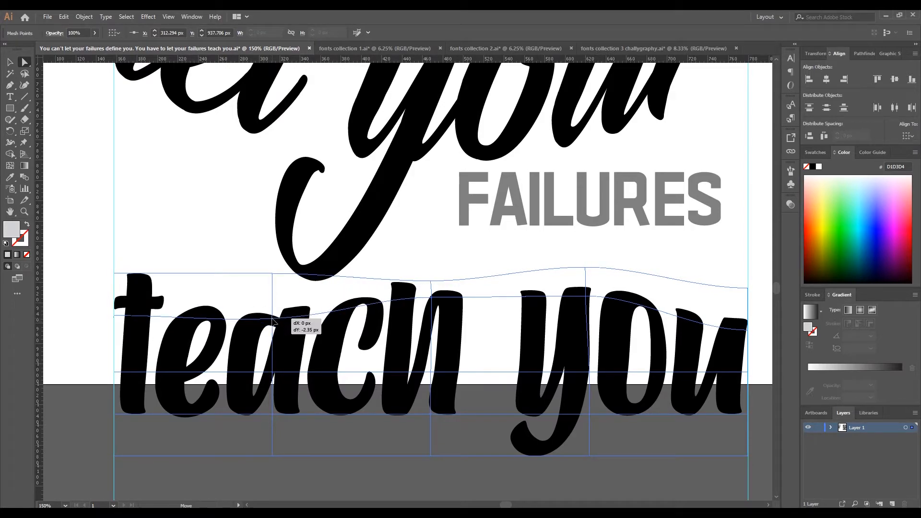
left_click_drag(418, 340, 237, 339)
Step: Deselect the "teach you" envelope and delete the two vertical guides bordering the lettering
scroll(457, 363, "down", 3)
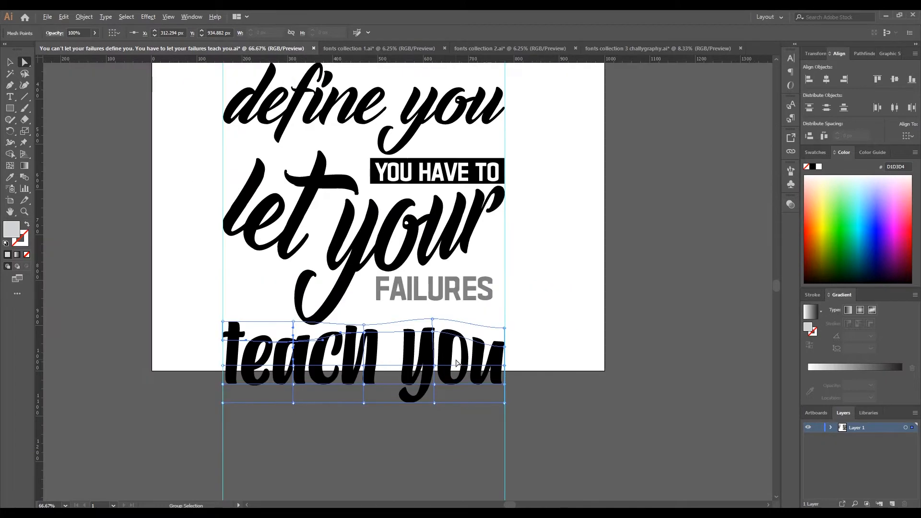
left_click(455, 460)
scroll(455, 460, "down", 2)
left_click_drag(455, 461, 452, 444)
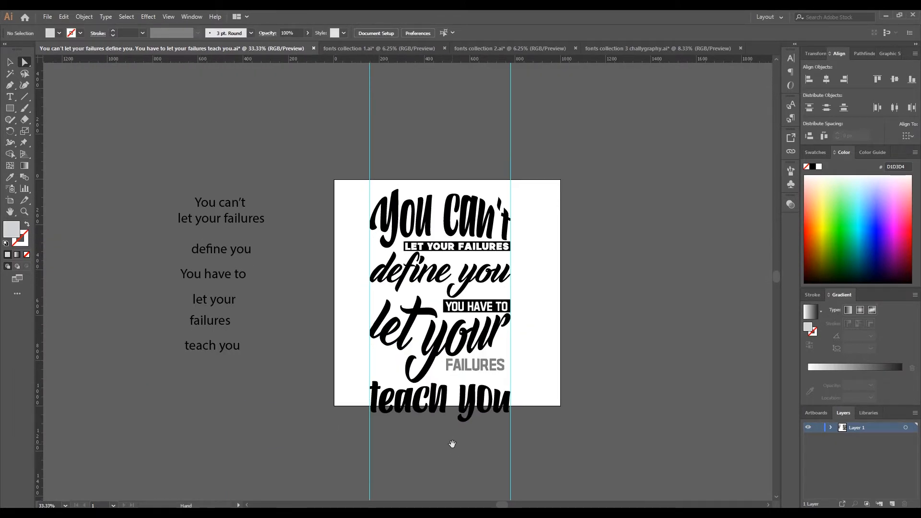
left_click(578, 483)
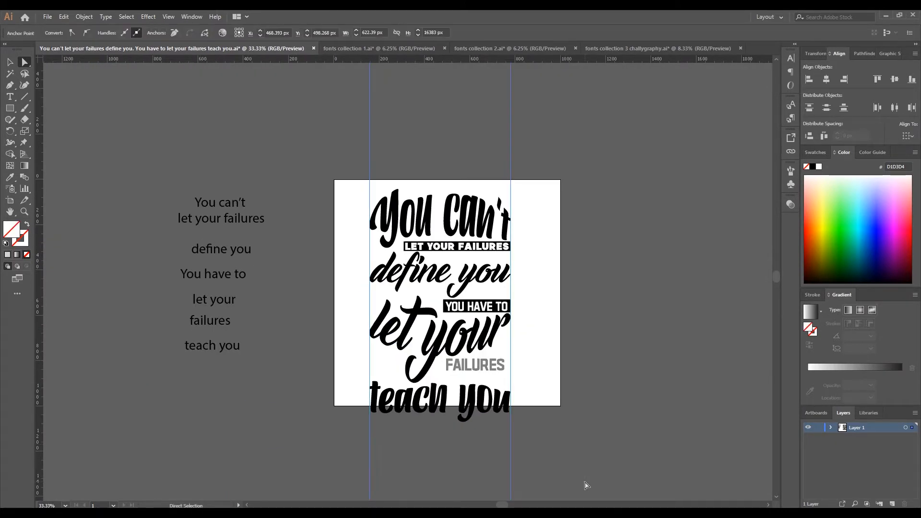
left_click(384, 211)
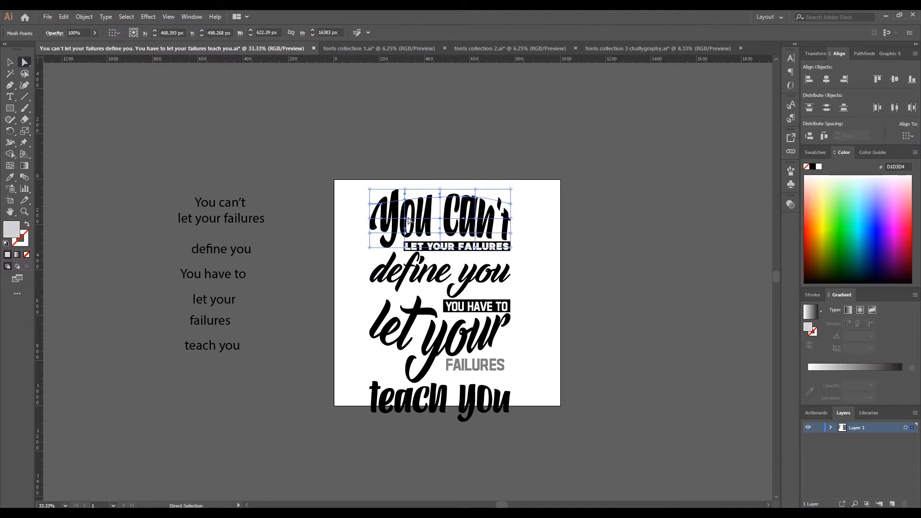
left_click(427, 399, "shift")
left_click(84, 16)
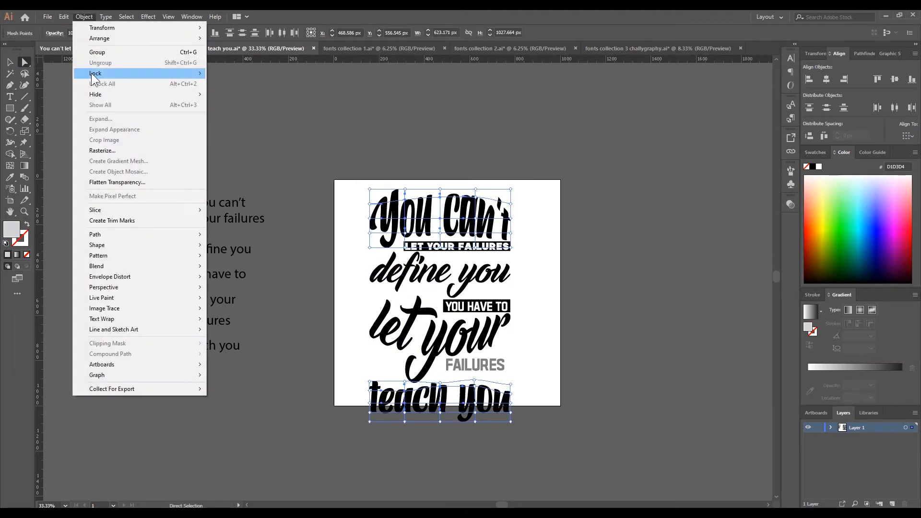
left_click(412, 210)
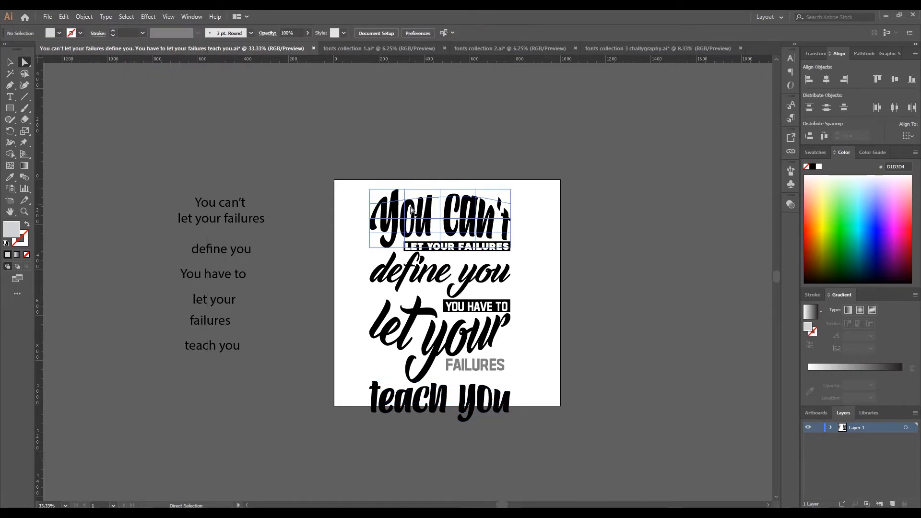
left_click(83, 17)
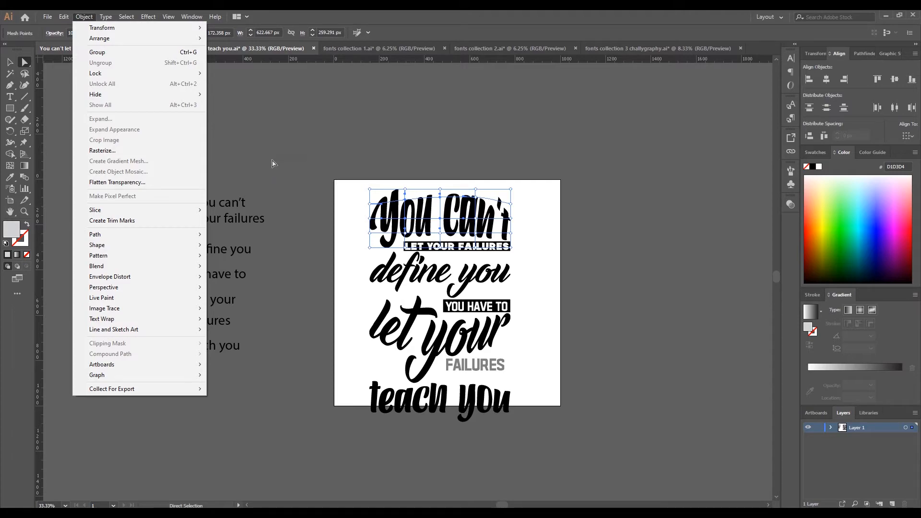
key("Escape")
left_click(434, 415)
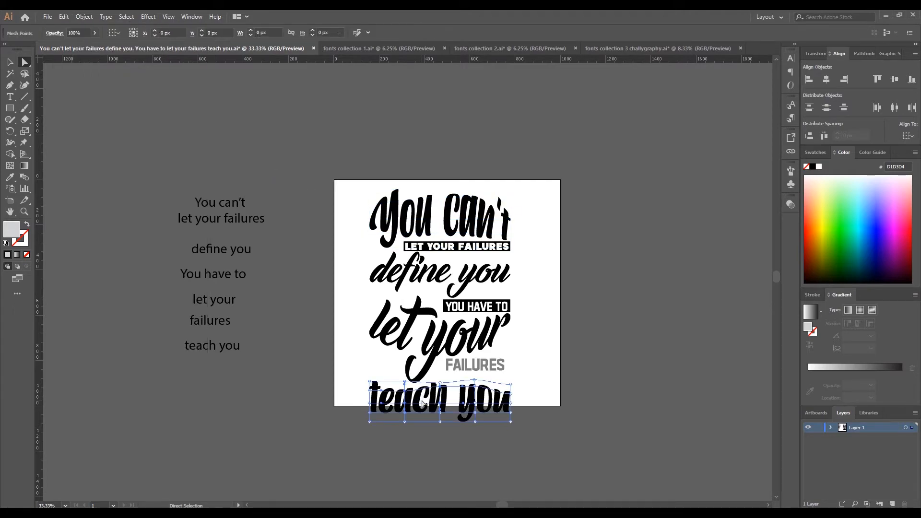
left_click(691, 315)
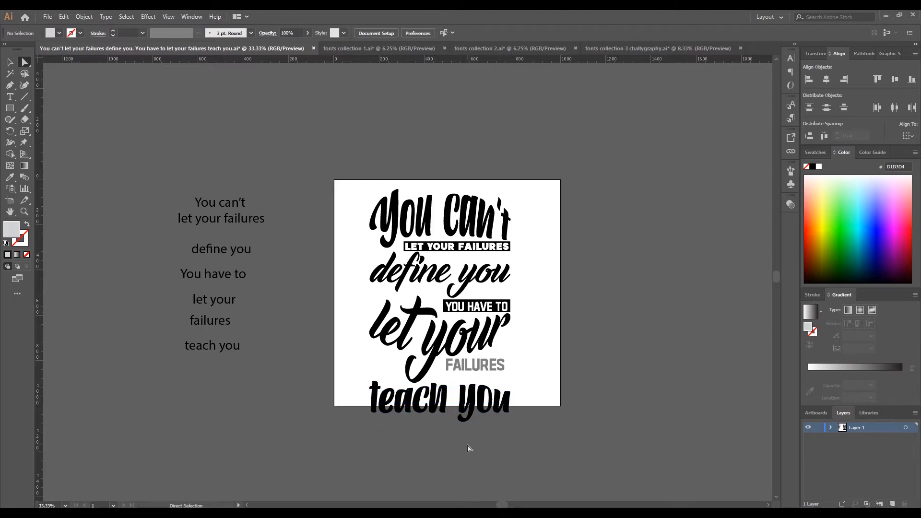
Step: Stretch the stem of the "h" in "teach you" upward with its top mesh point and fine-tune the inner curve beside it
left_click(451, 405)
scroll(442, 398, "up", 3)
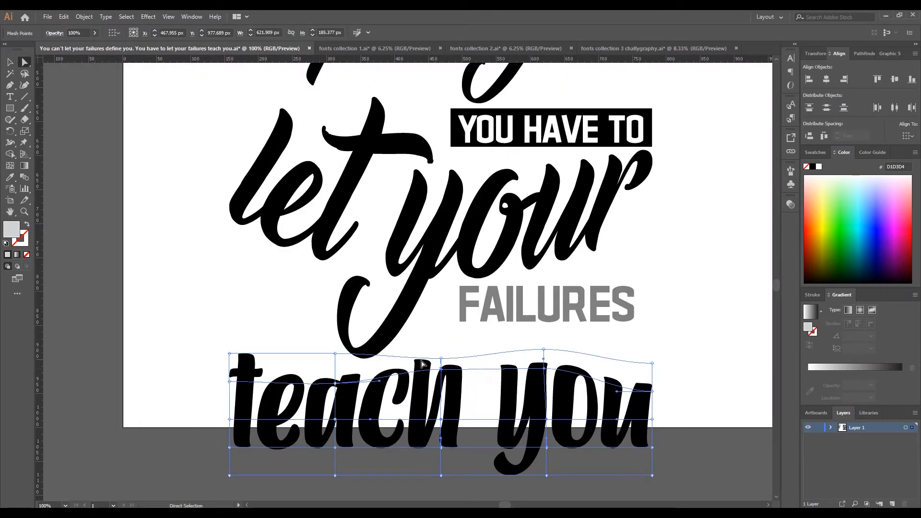
left_click(139, 183)
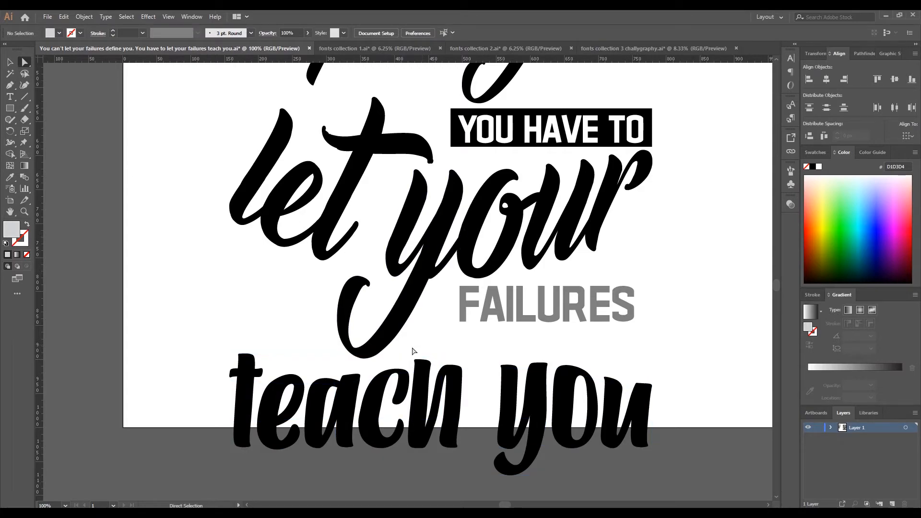
left_click_drag(435, 370, 443, 335)
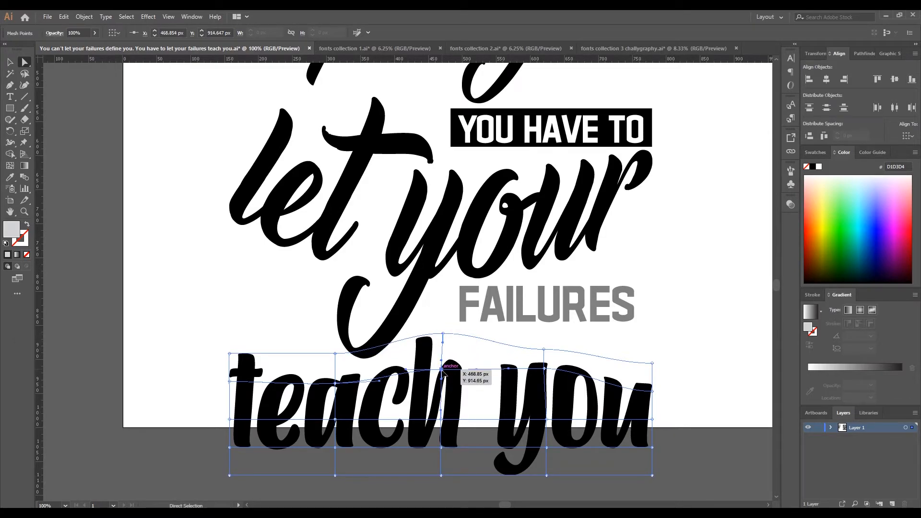
left_click(441, 369)
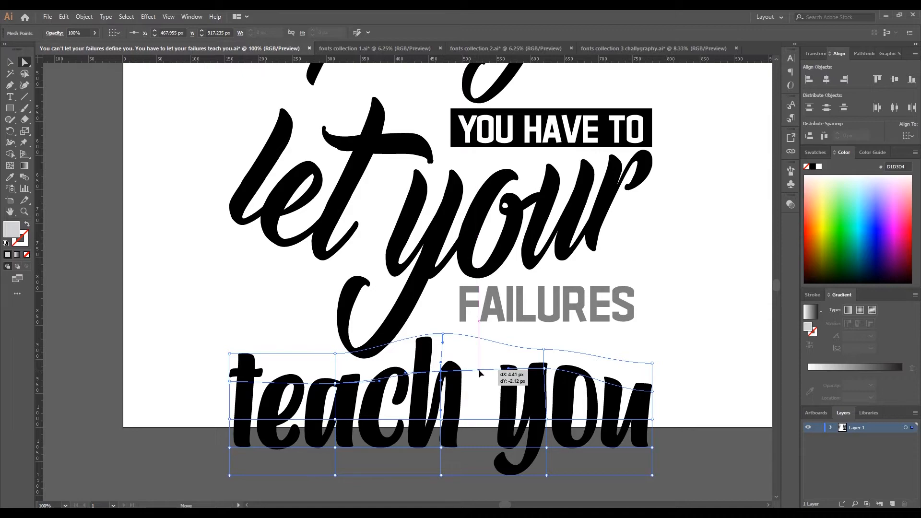
scroll(480, 372, "down", 2)
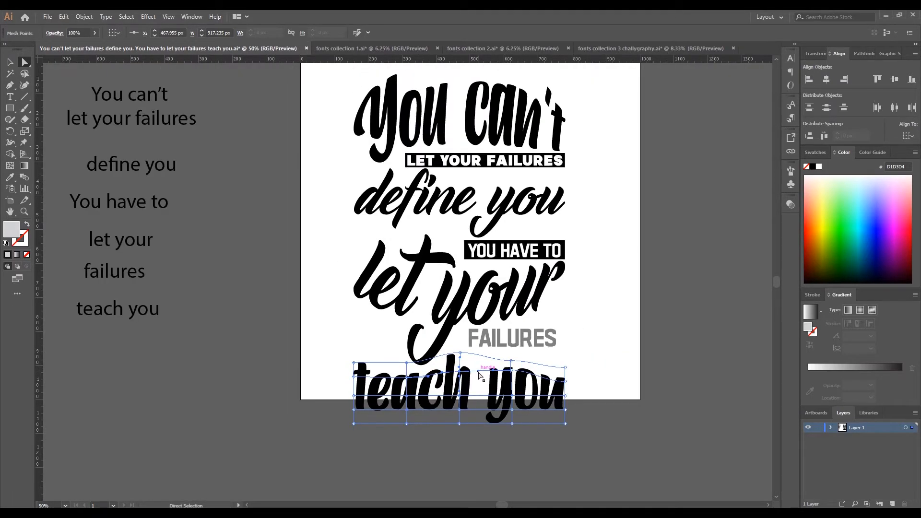
left_click(596, 364)
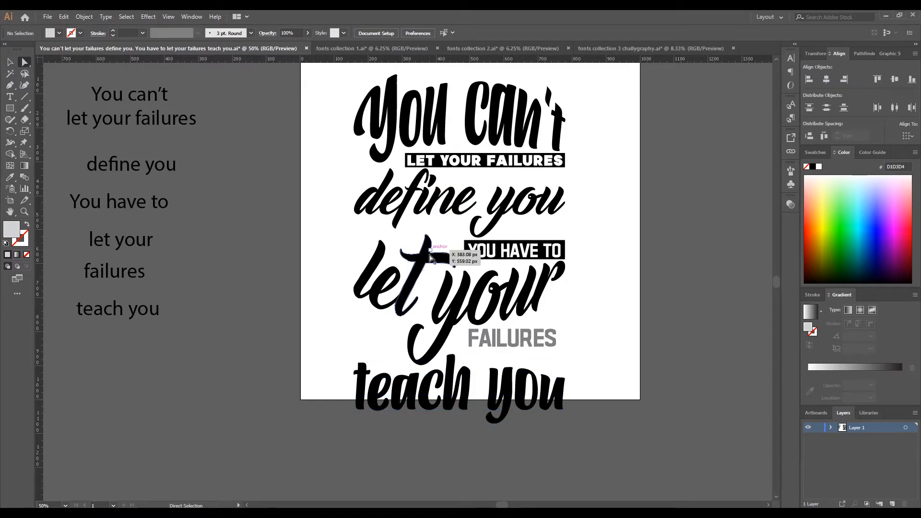
Step: Draw a long thin ellipse about 1179 by 13 px in the empty space below the artboard and fill it black
left_click_drag(427, 257, 427, 275)
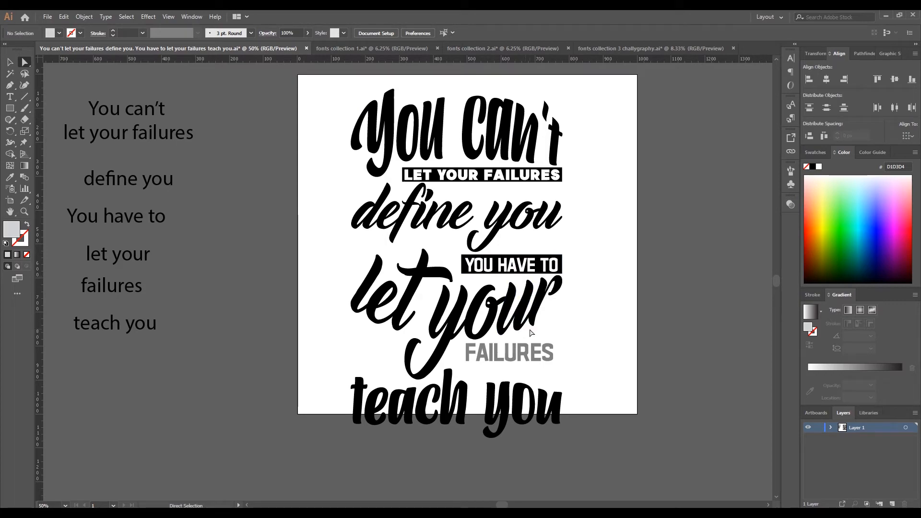
left_click_drag(10, 109, 50, 131)
scroll(277, 162, "down", 3)
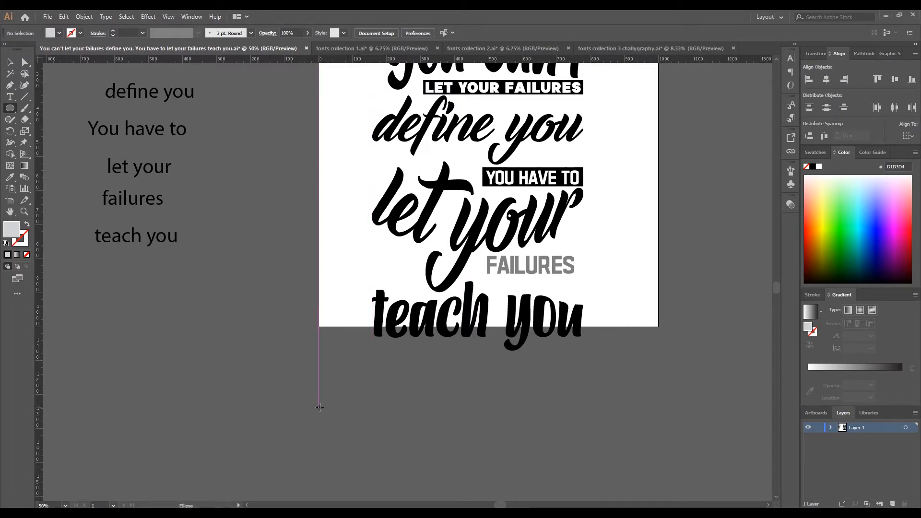
left_click_drag(320, 409, 719, 411)
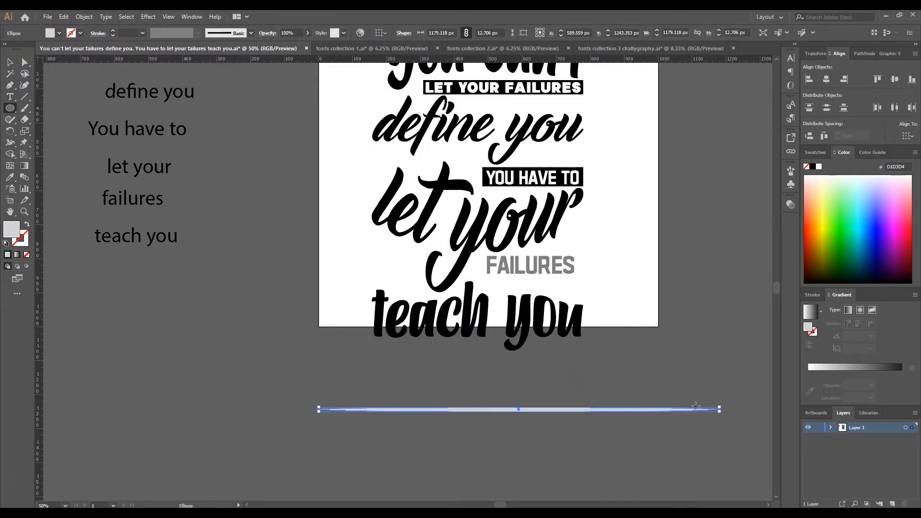
left_click(59, 33)
left_click(27, 49)
left_click(197, 315)
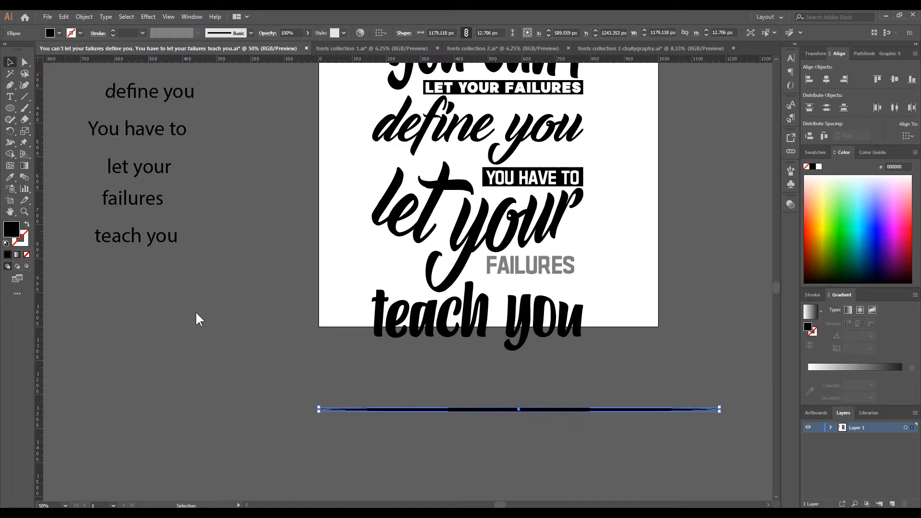
left_click(197, 316)
Step: Move the thin black ellipse so it lies centred beneath "teach you", clear of the artboard
left_click_drag(494, 411, 450, 437)
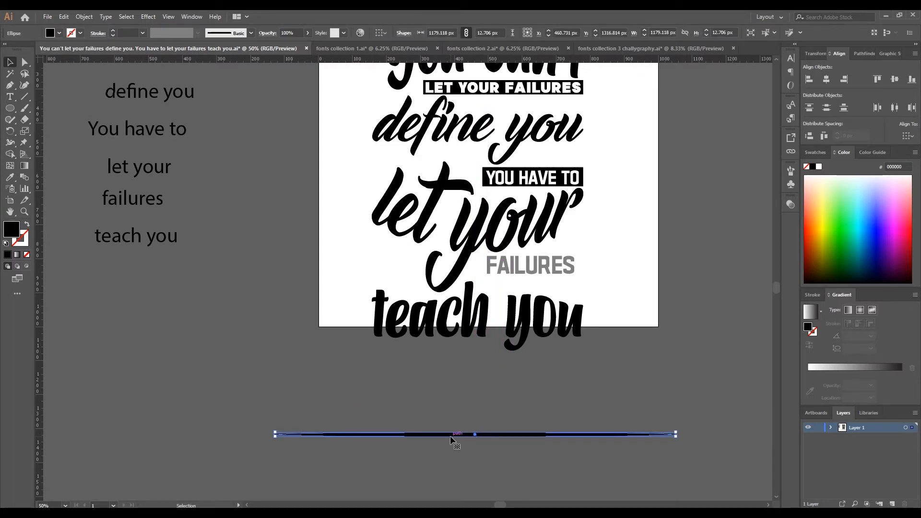
scroll(459, 424, "up", 1)
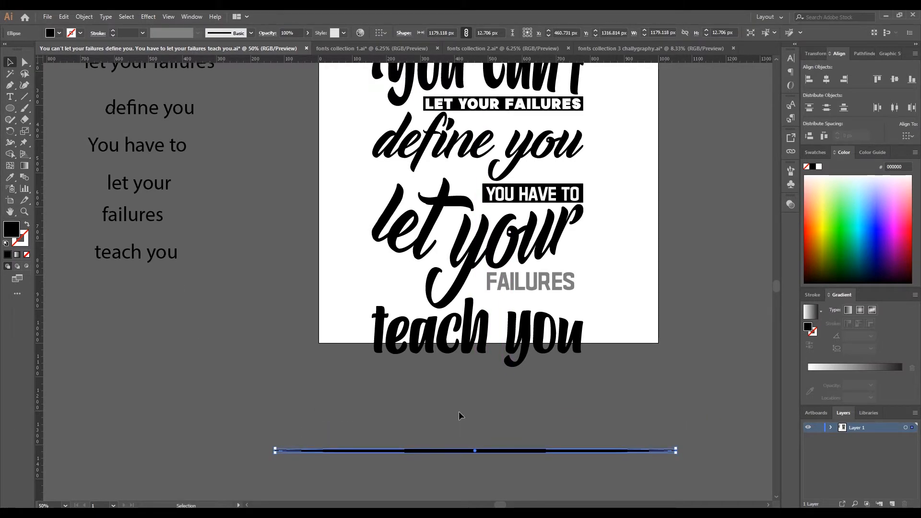
scroll(454, 419, "up", 1)
scroll(453, 420, "right", 1)
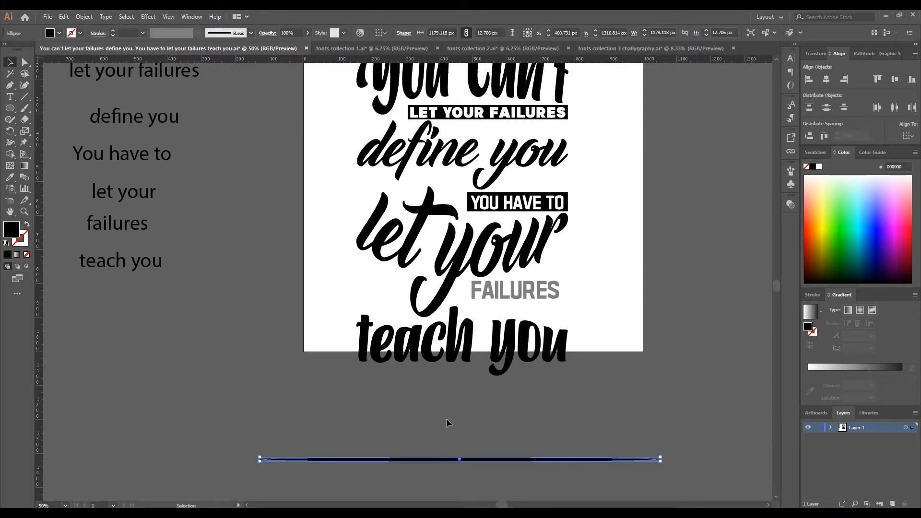
left_click_drag(450, 461, 452, 440)
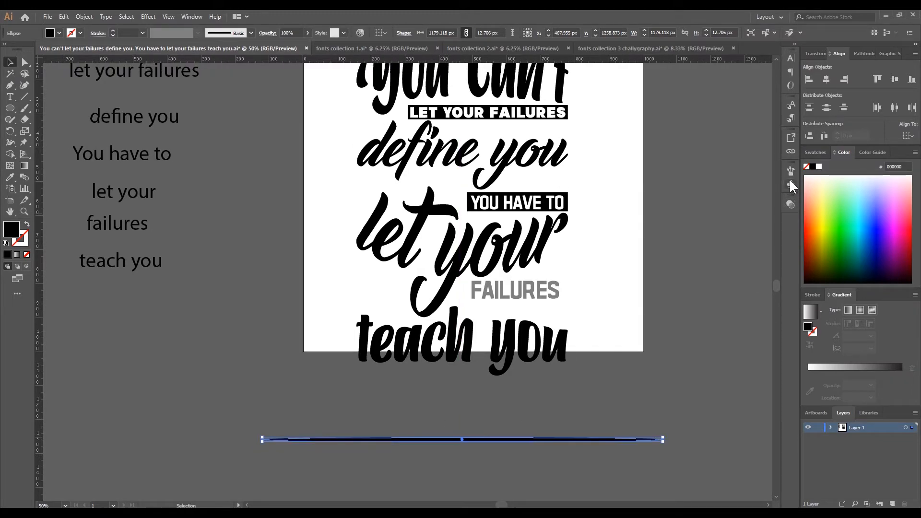
Step: Create an Art Brush from the thin black ellipse with colorization method None, and delete the source ellipse
left_click(790, 170)
left_click(752, 281)
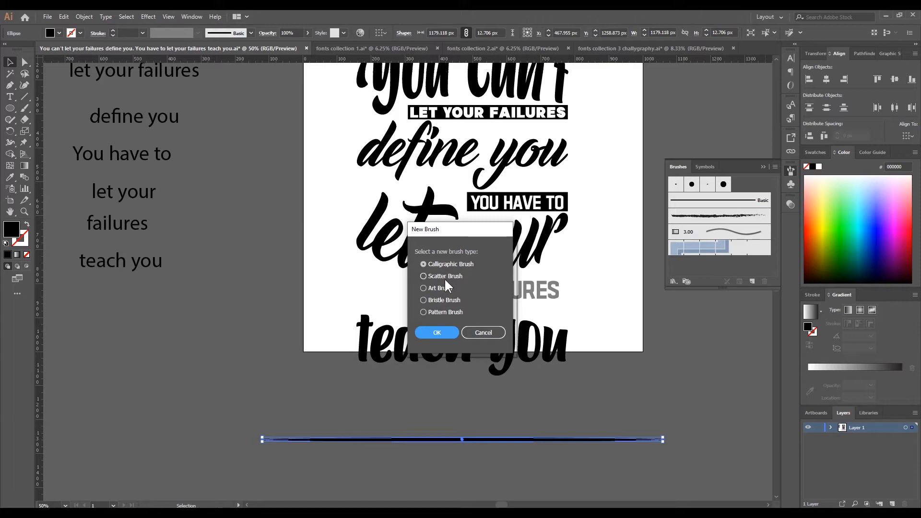
left_click(437, 288)
left_click(436, 333)
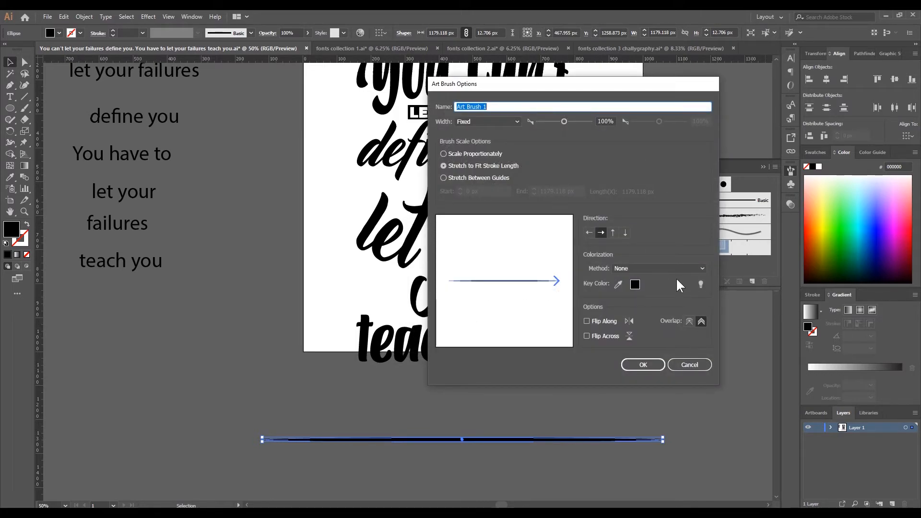
left_click(664, 269)
left_click(649, 275)
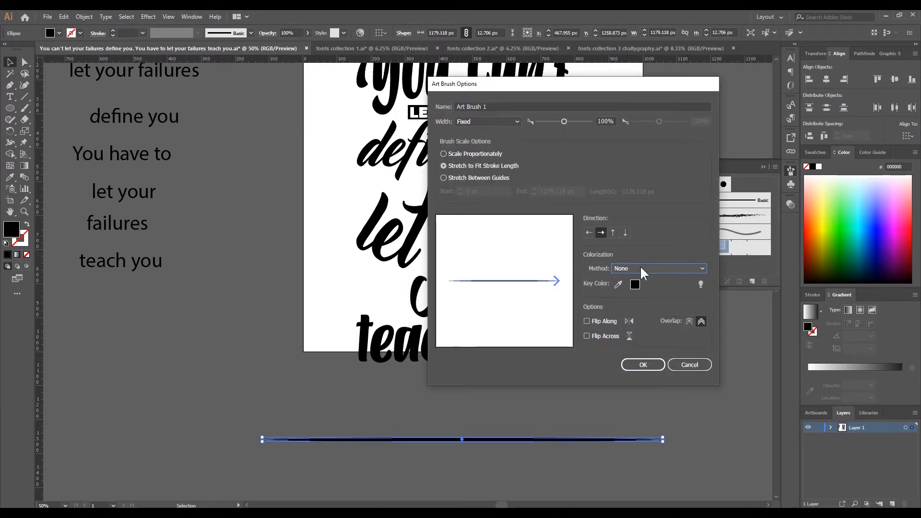
left_click(643, 364)
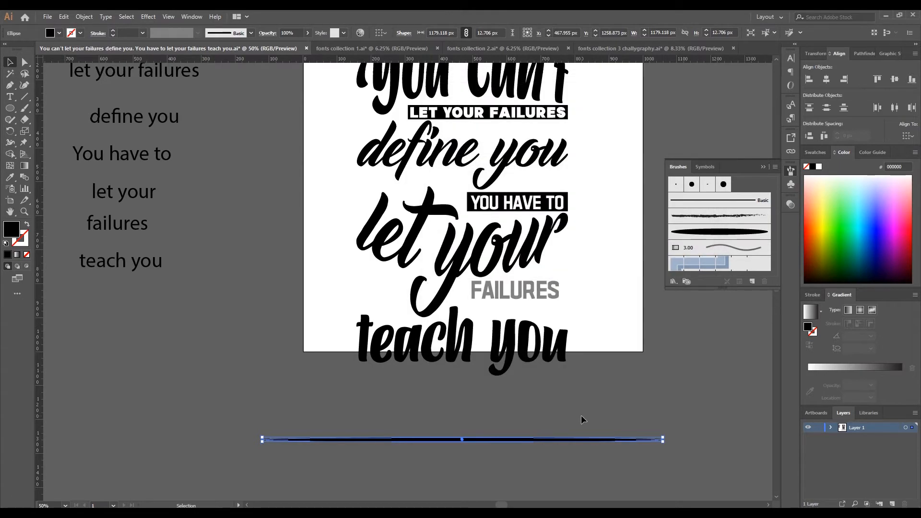
key("Delete")
Step: Load the new tapered art brush into the Paintbrush tool and set the tool's fidelity one notch below Smooth
left_click(700, 234)
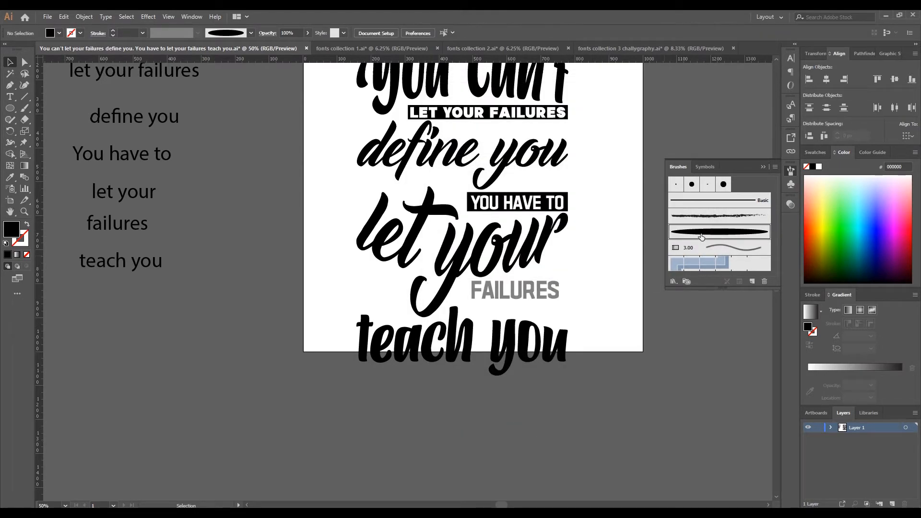
double_click(24, 109)
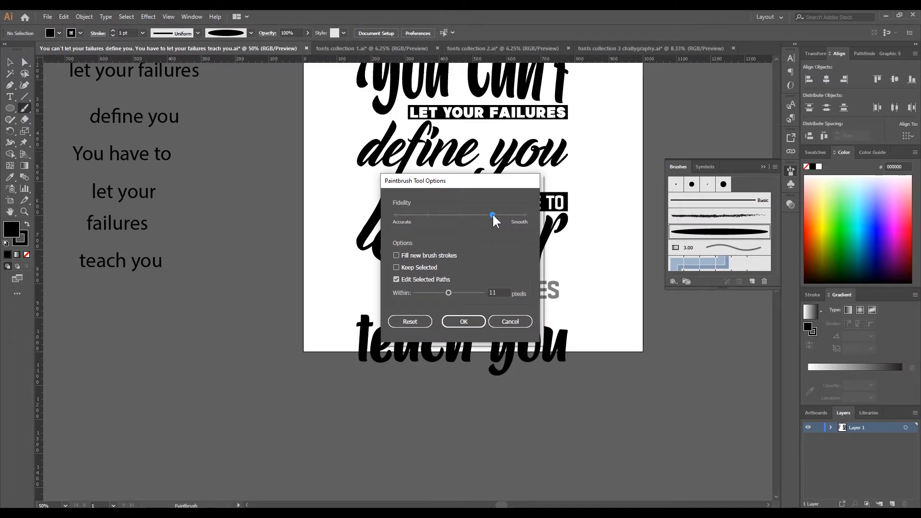
left_click(466, 322)
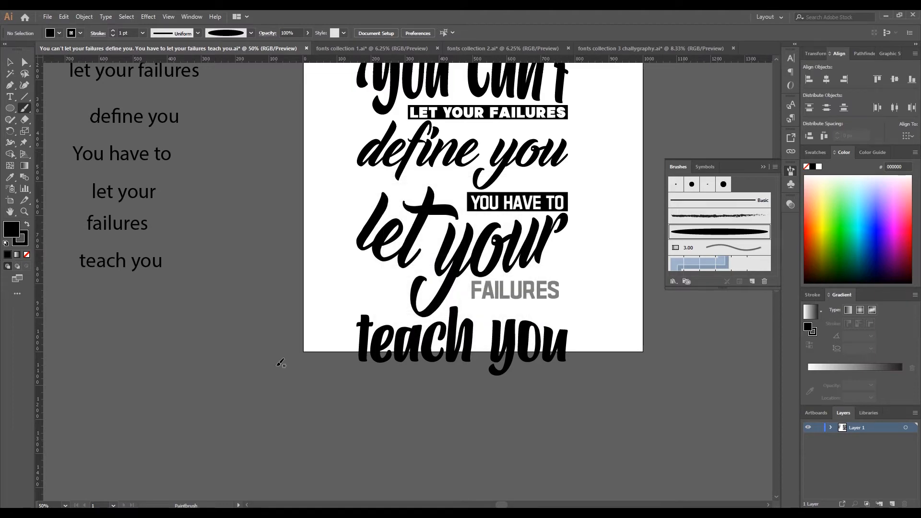
Step: Test the tapered brush with a long wavy stroke below the artboard and undo it
left_click_drag(221, 405, 512, 438)
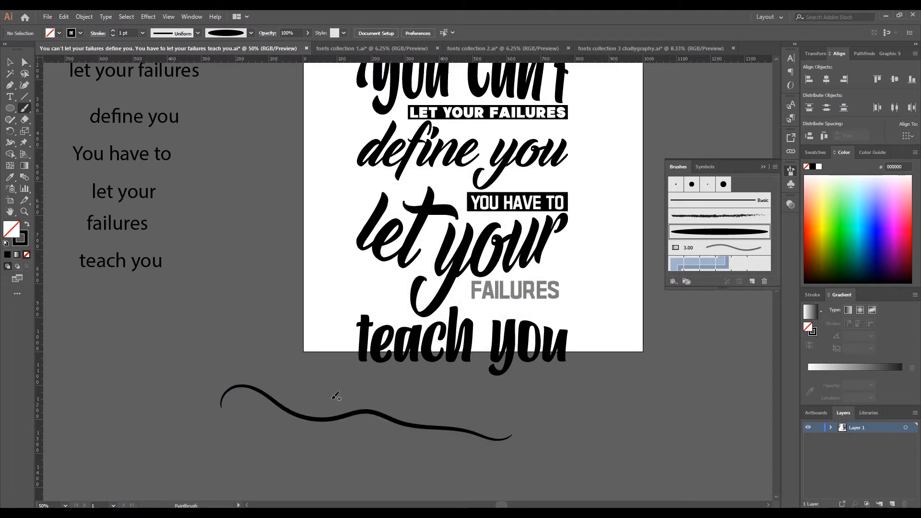
key("ctrl+z")
Step: Place vertical guides along the left and right edges of the lettering, with the right guide at about X 780 px
left_click_drag(383, 375, 374, 414)
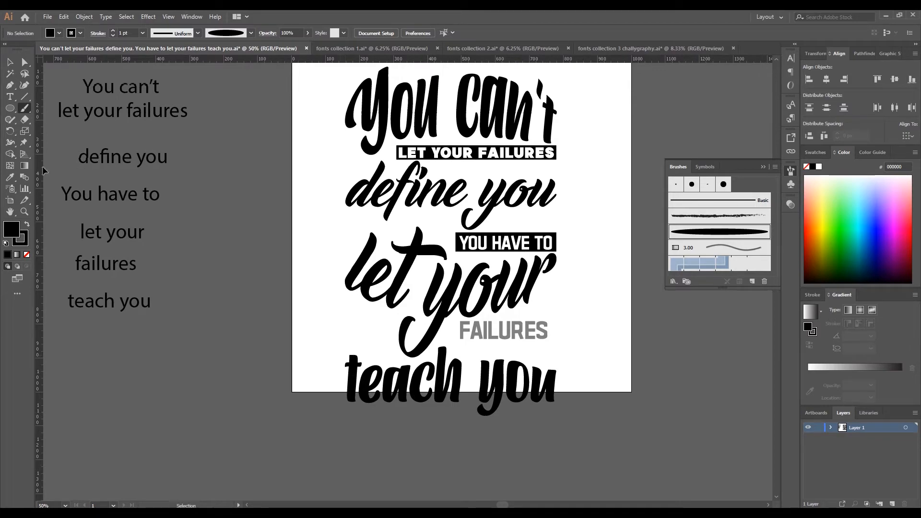
left_click_drag(43, 171, 345, 194)
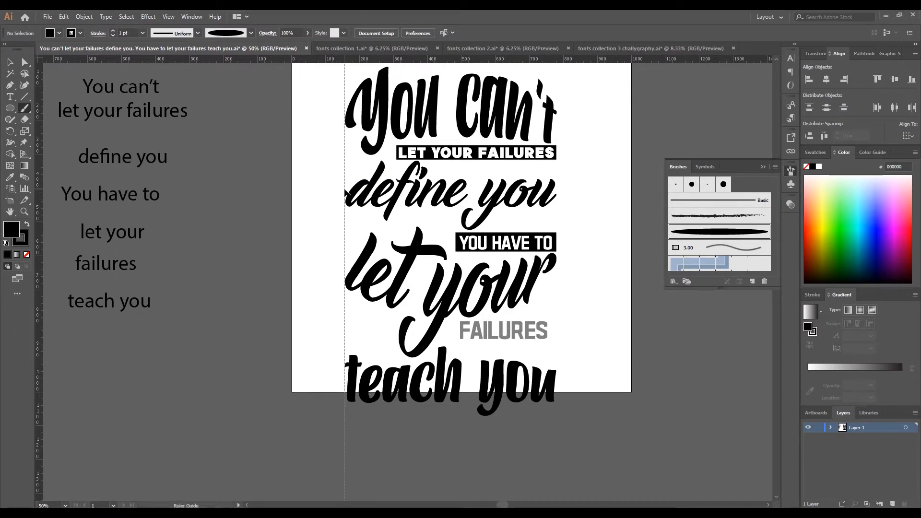
mouse_move(41, 179)
left_mouse_down()
mouse_move(570, 200)
mouse_move(556, 201)
left_mouse_up()
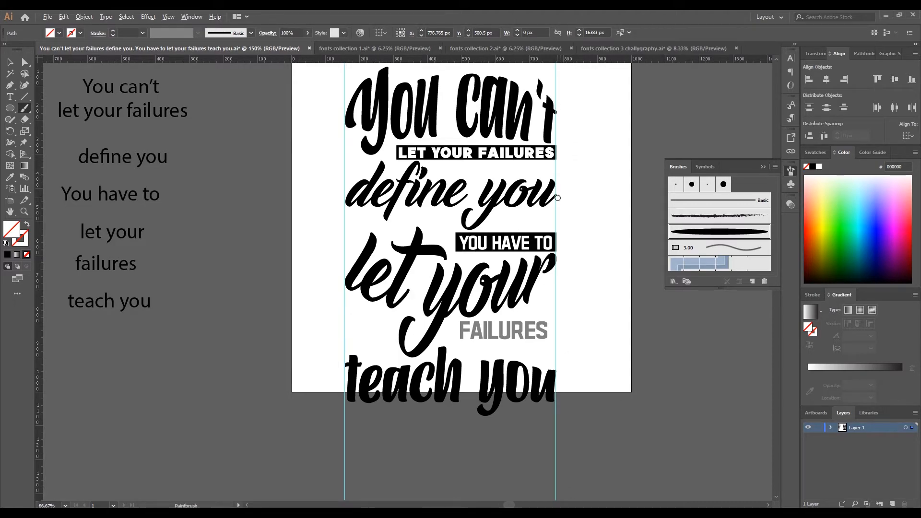
scroll(557, 198, "up", 2)
key("a")
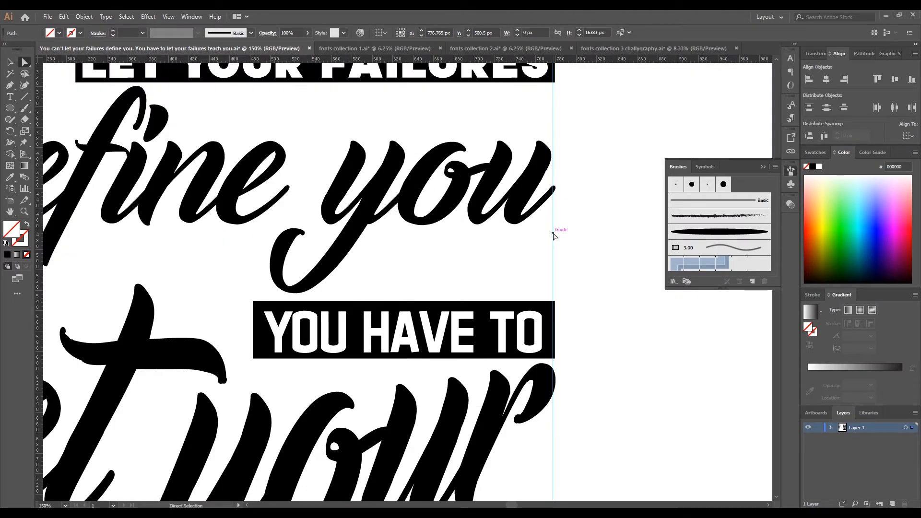
left_click_drag(555, 235, 556, 233)
scroll(570, 274, "down", 3)
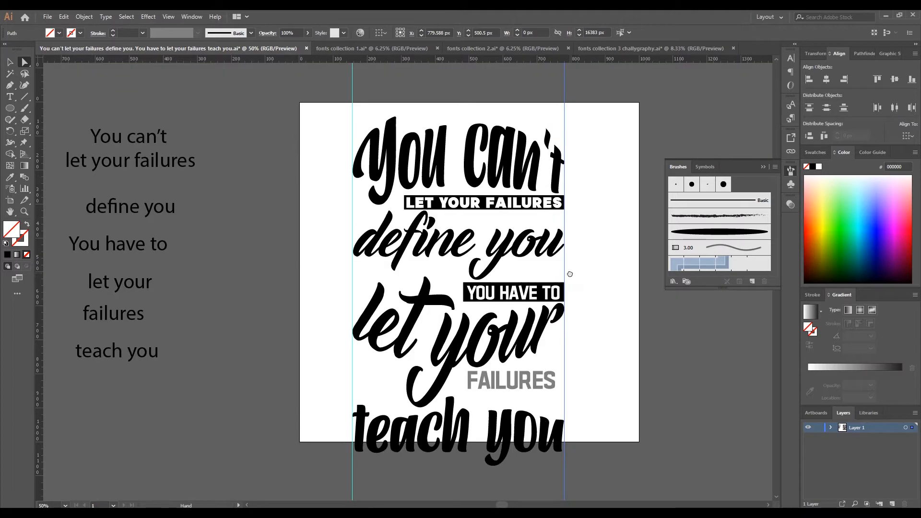
left_click_drag(570, 274, 560, 277)
left_click(560, 277)
Step: Paint a spiral stroke about 56 by 77 px in the gap below "let", starting at the left guide
key("b")
scroll(379, 425, "up", 2)
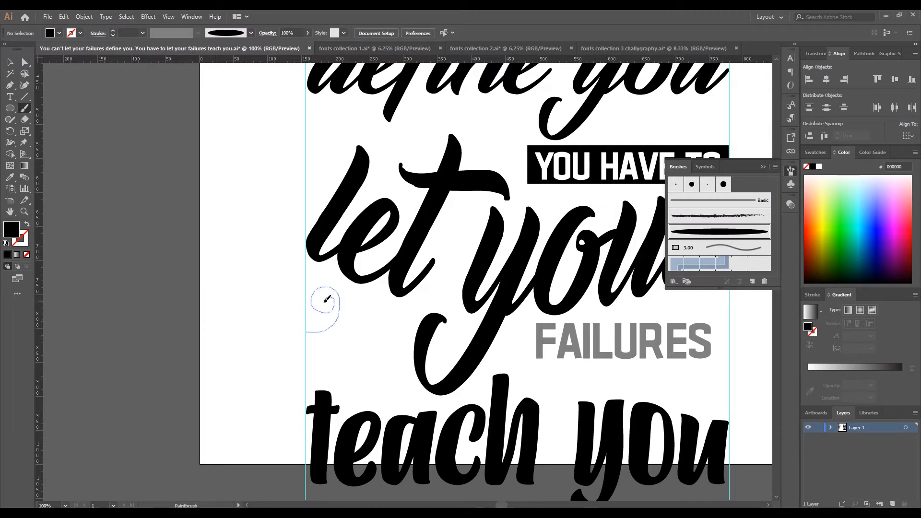
left_click_drag(329, 298, 328, 300)
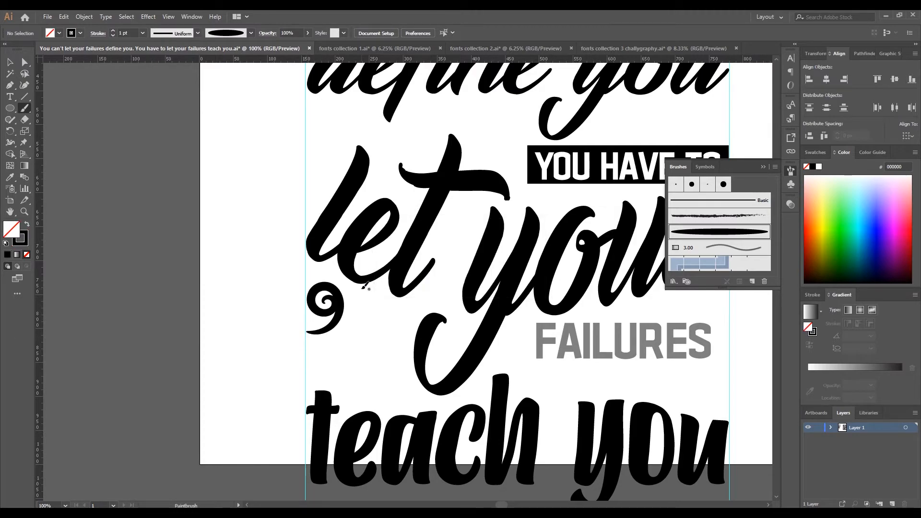
Step: Expand the appearance of the painted spiral and unite it into a single shape
key("v")
left_click(311, 302)
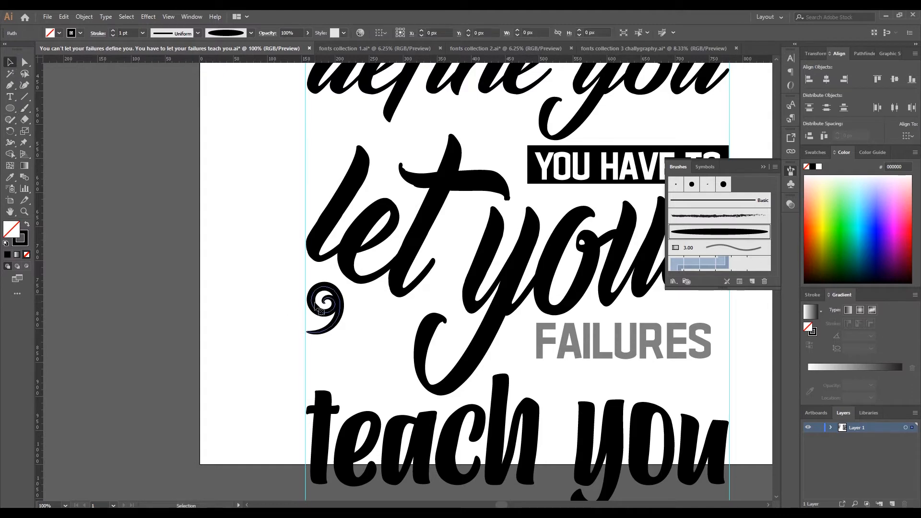
left_click(85, 17)
left_click(111, 130)
left_click(336, 329)
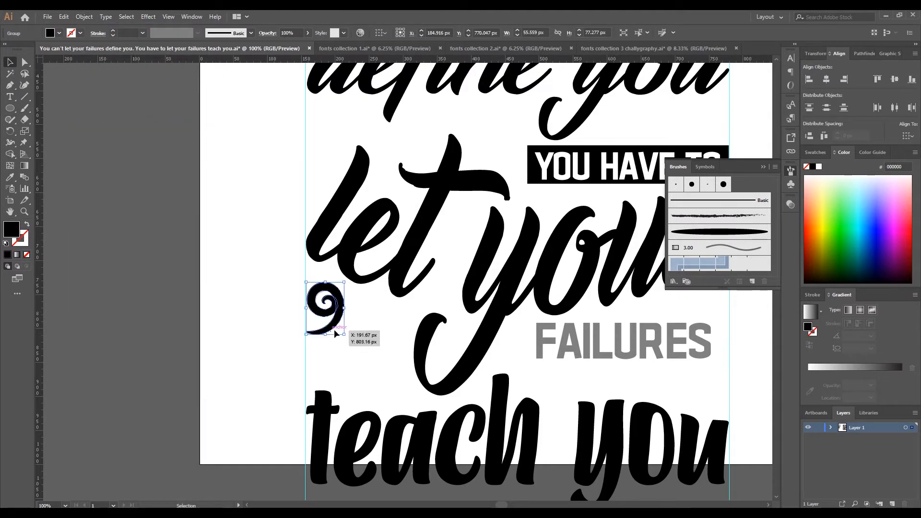
left_click(339, 316)
left_click(816, 53)
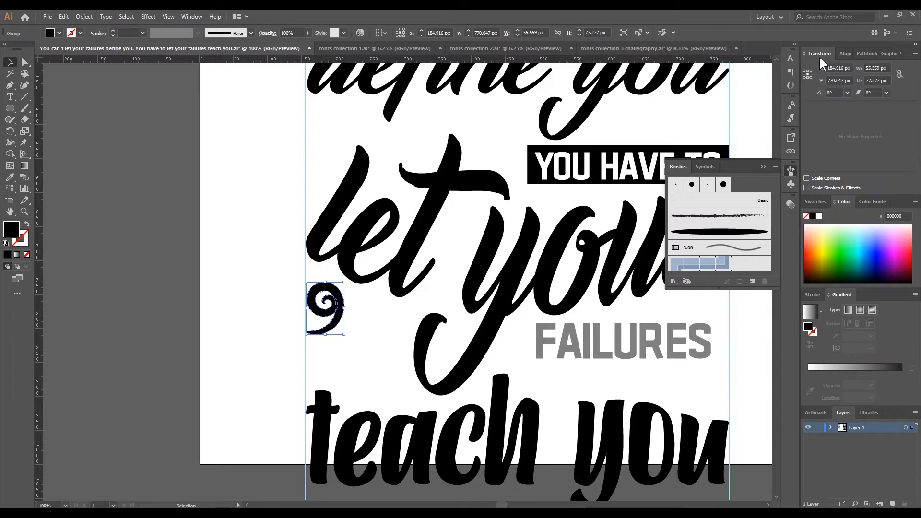
left_click(859, 54)
left_click(810, 79)
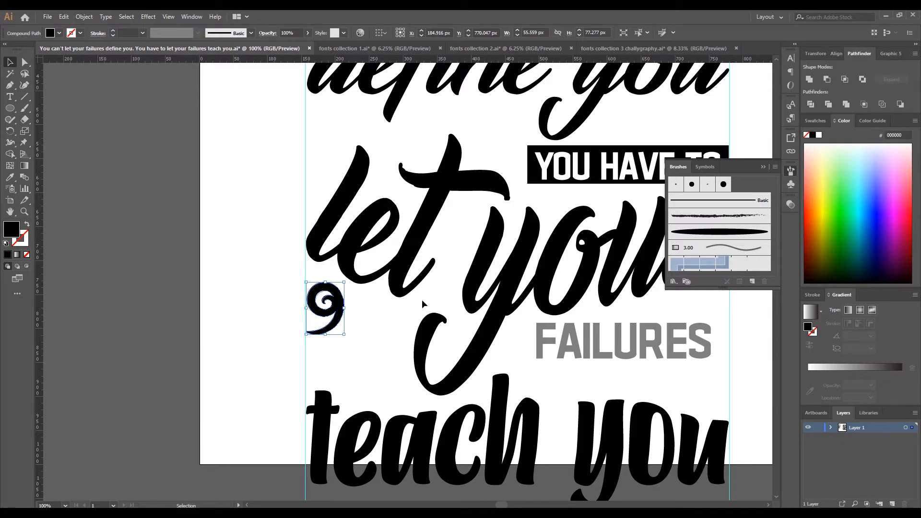
Step: Create a copy of the spiral flipped upside down and place it directly beneath the original so their tails overlap
right_click(327, 312)
mouse_move(359, 407)
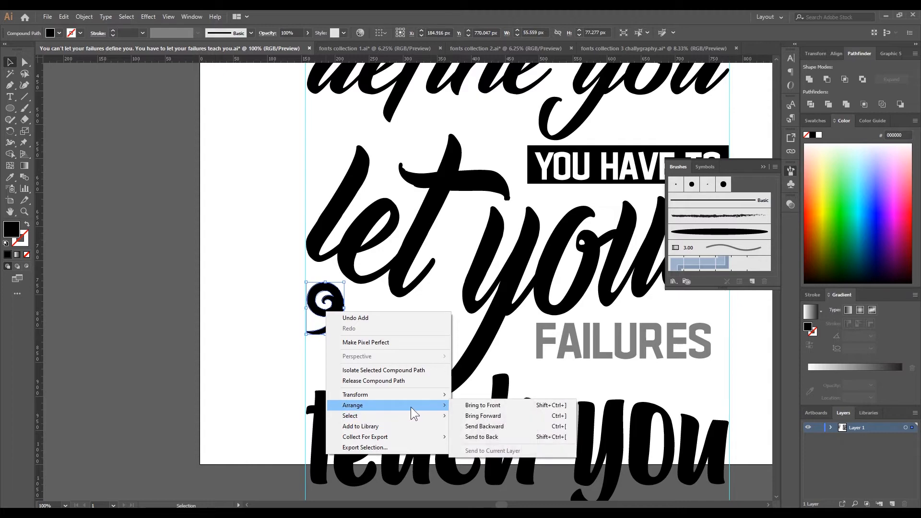
mouse_move(390, 395)
left_click(500, 426)
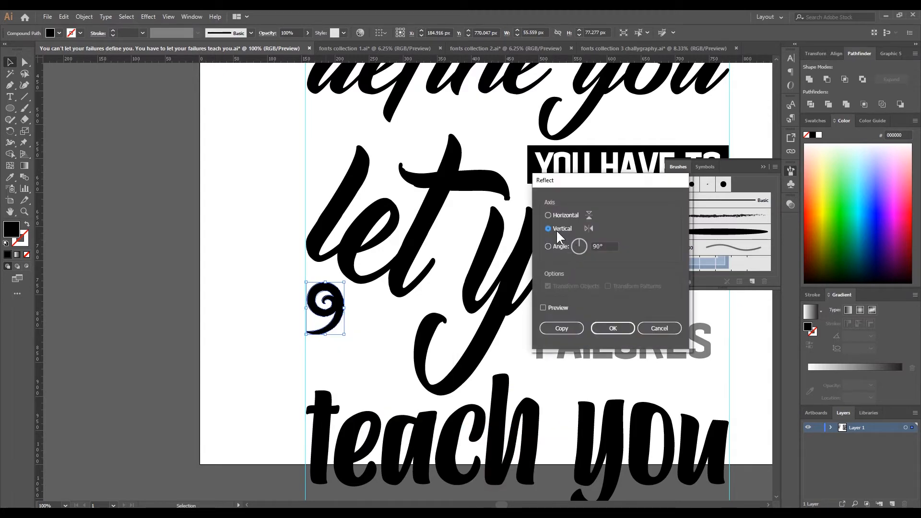
left_click(561, 328)
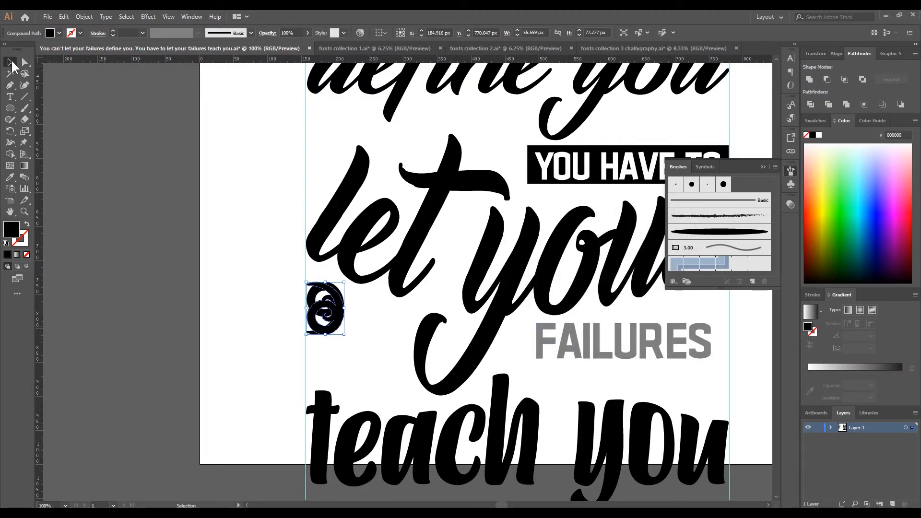
left_click_drag(327, 322, 327, 360)
scroll(307, 315, "up", 4)
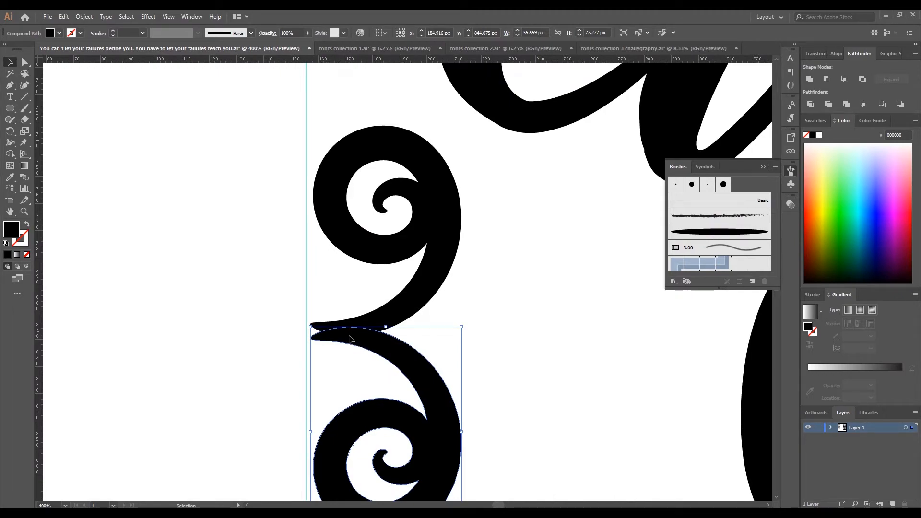
left_click(349, 340)
left_click_drag(354, 337, 356, 336)
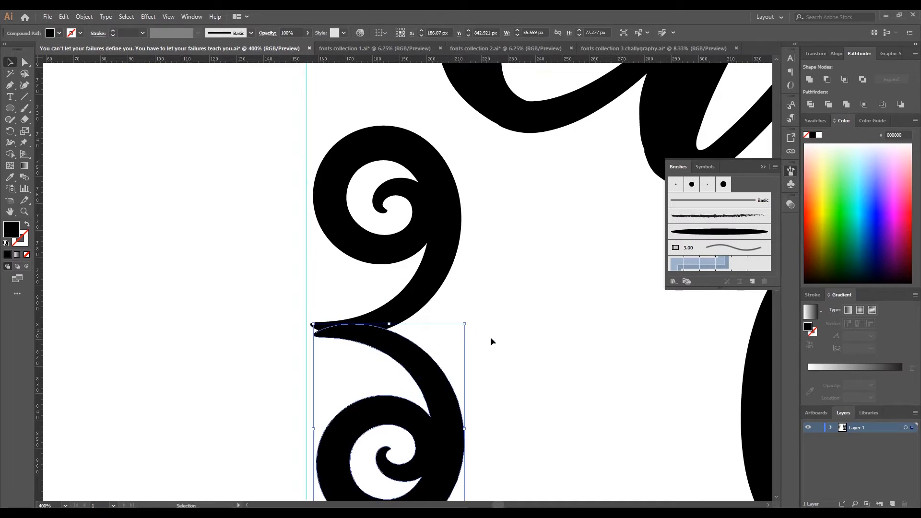
left_click(528, 341)
left_click_drag(566, 317, 319, 370)
key("shift+m")
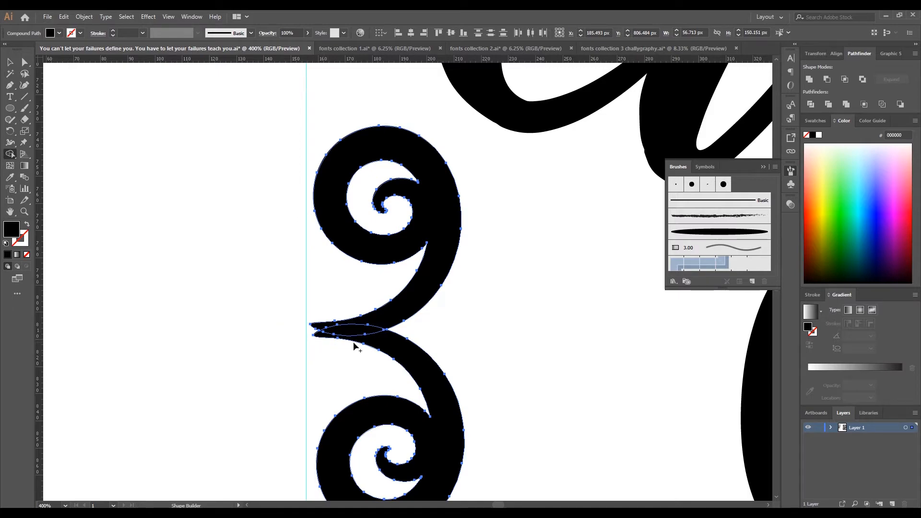
left_click(9, 62)
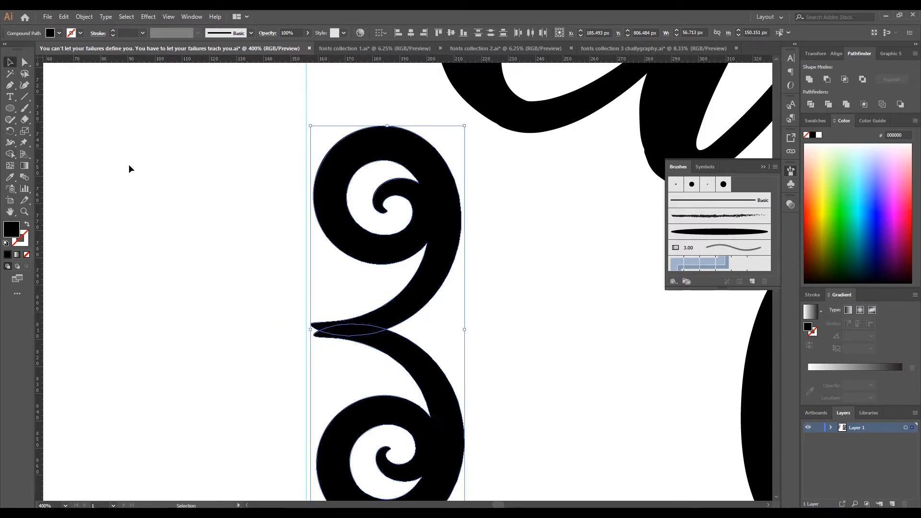
left_click(300, 339)
scroll(301, 338, "up", 3)
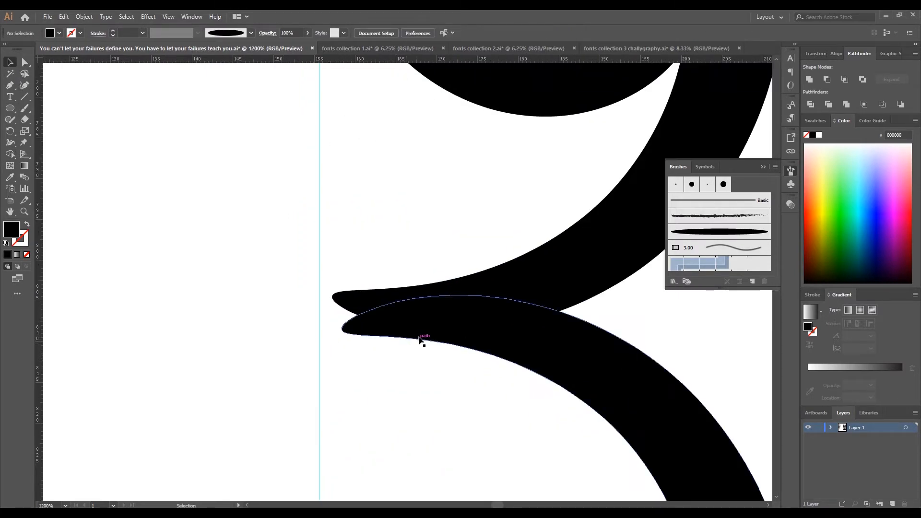
scroll(425, 338, "down", 3)
Step: Select both mirrored spirals and align them on their horizontal centres
left_click_drag(431, 326, 462, 271)
left_click(496, 351, "shift")
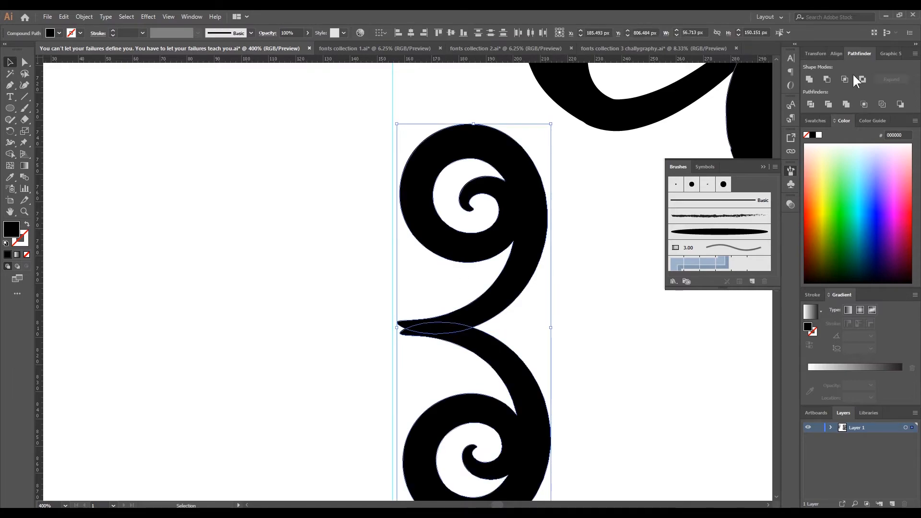
left_click(839, 54)
left_click(906, 136)
left_click(882, 147)
left_click(826, 79)
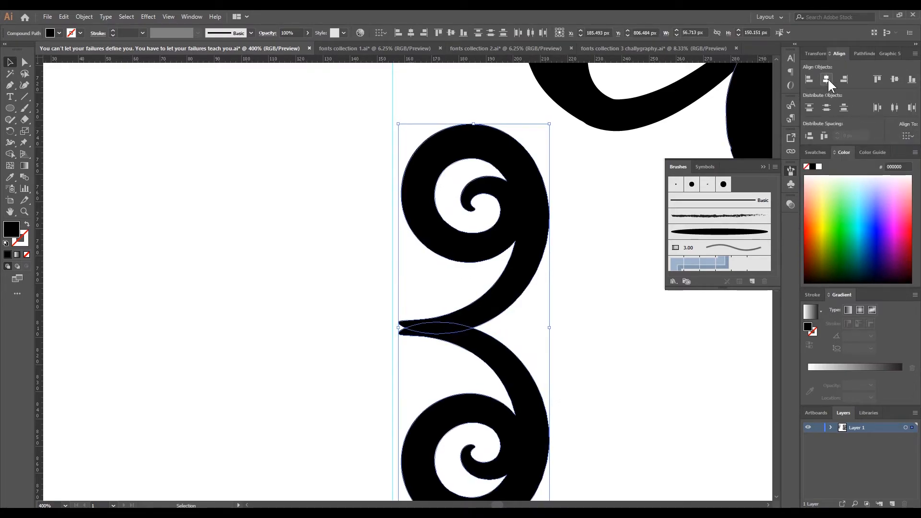
left_click(616, 304)
Step: Unite the two aligned spirals into one ornament
left_click_drag(590, 266, 438, 366)
left_click(861, 53)
left_click(810, 79)
left_click(627, 317)
Step: Draw a closed, pointed black shape with the Pen tool over the ornament's forked tip, extending past the left guide
scroll(627, 316, "down", 2)
left_click_drag(627, 317, 513, 303)
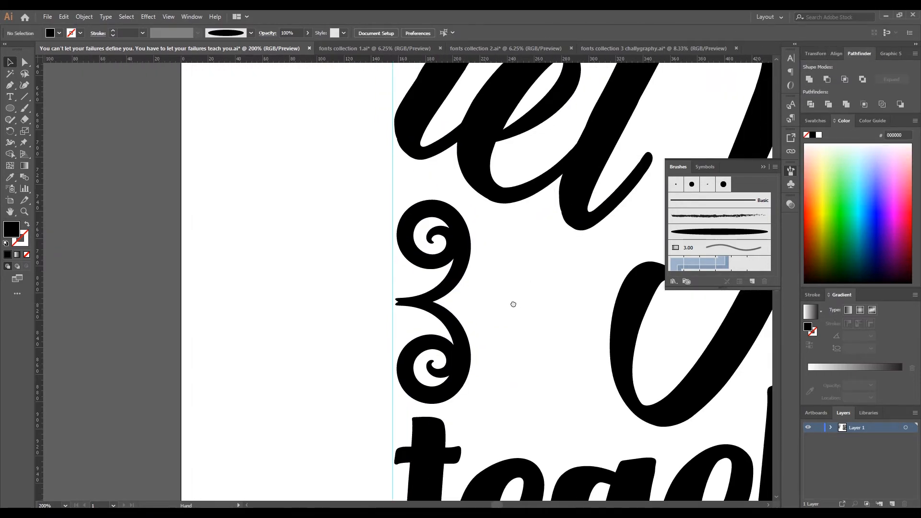
scroll(403, 299, "up", 2)
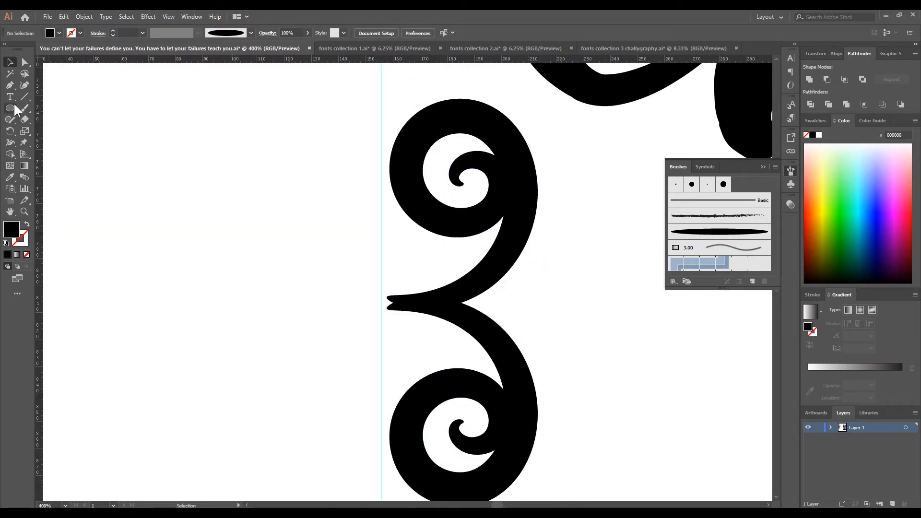
left_click(10, 85)
scroll(379, 302, "up", 4)
left_click(441, 280)
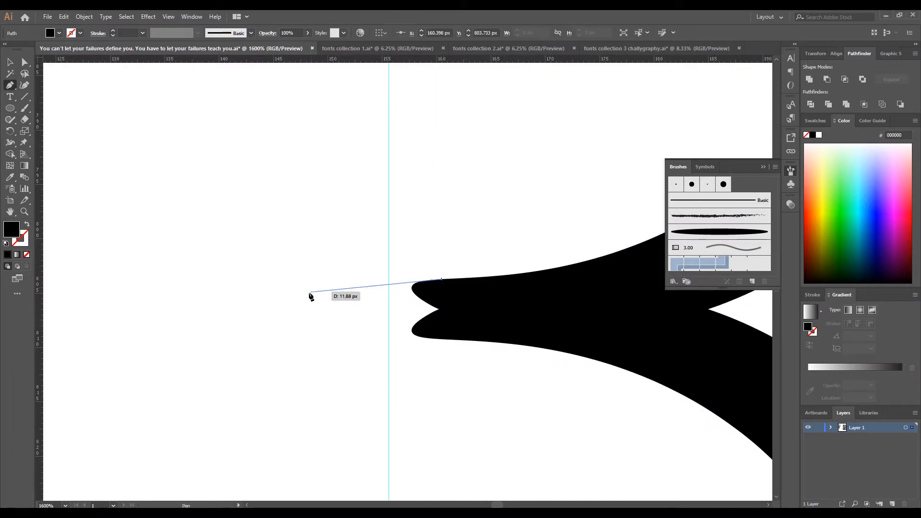
left_click(280, 292)
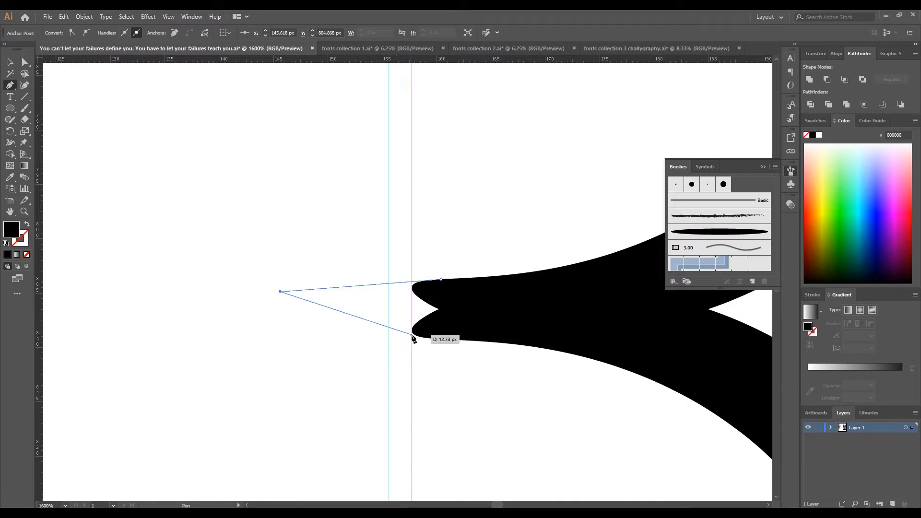
left_click_drag(402, 337, 446, 340)
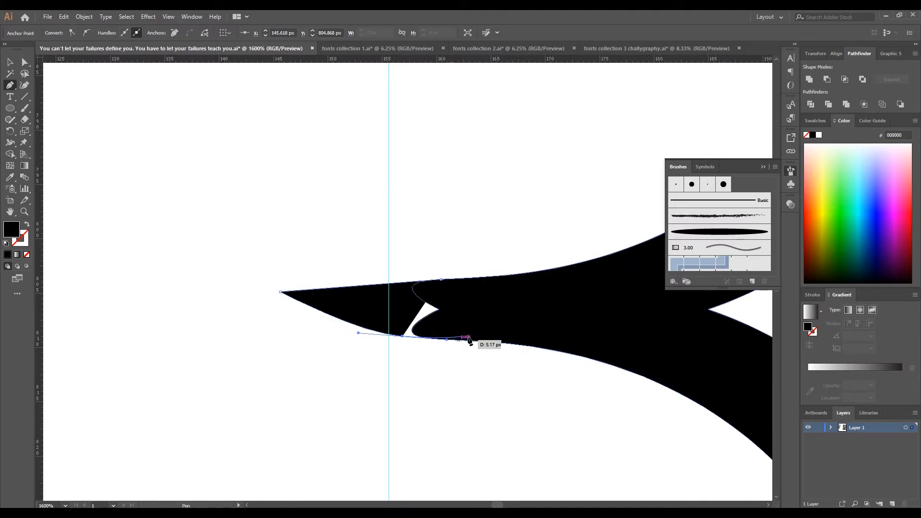
left_click(496, 339)
left_click(482, 306)
left_click(441, 279)
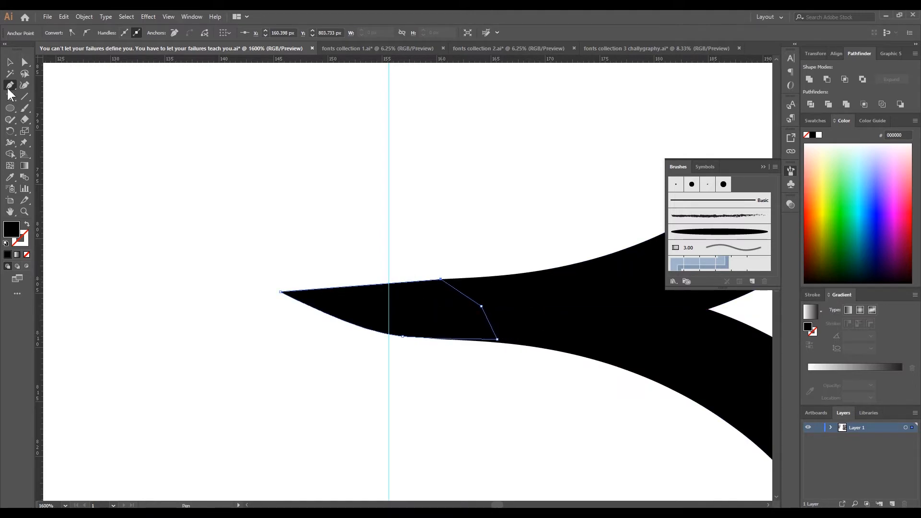
Step: Unite the pointed tip shape with the double-spiral ornament
key("v")
left_click_drag(405, 209, 545, 390)
left_click(809, 79)
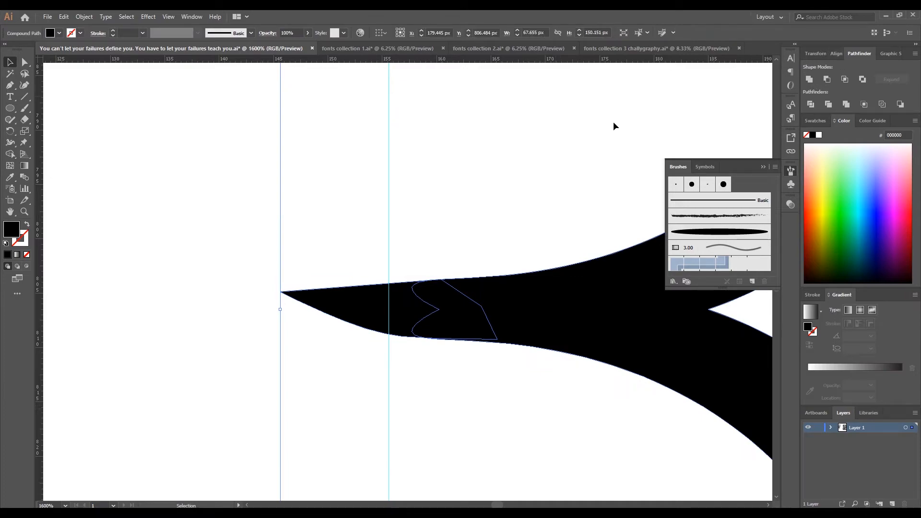
left_click(547, 156)
scroll(547, 156, "down", 5)
left_click_drag(547, 143, 479, 205)
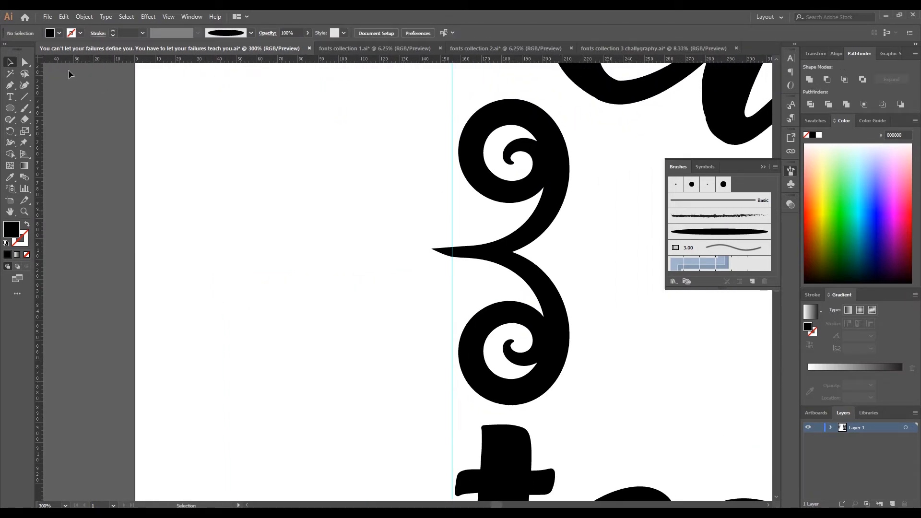
Step: Lower the ornament's tip point slightly towards its centre line and shift the anchor on the tip's upper edge to about X 157 px
left_click(26, 62)
scroll(376, 239, "up", 1)
scroll(600, 294, "up", 2)
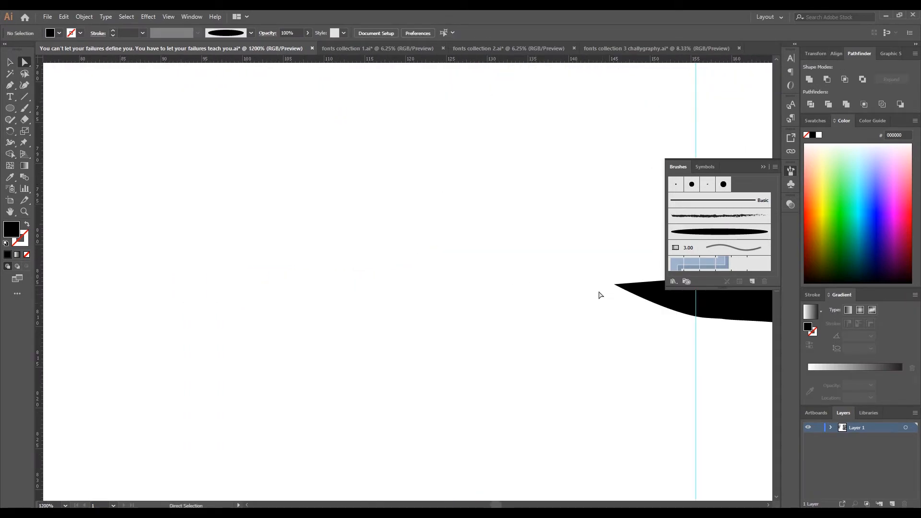
scroll(329, 255, "up", 2)
left_click_drag(320, 249, 323, 256)
left_click(433, 240)
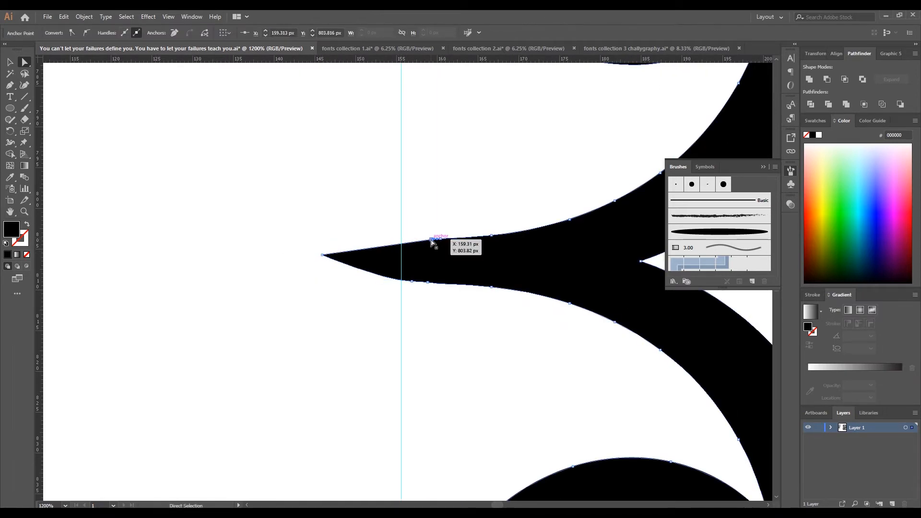
scroll(432, 242, "up", 4)
left_click_drag(410, 241, 364, 255)
scroll(418, 247, "down", 4)
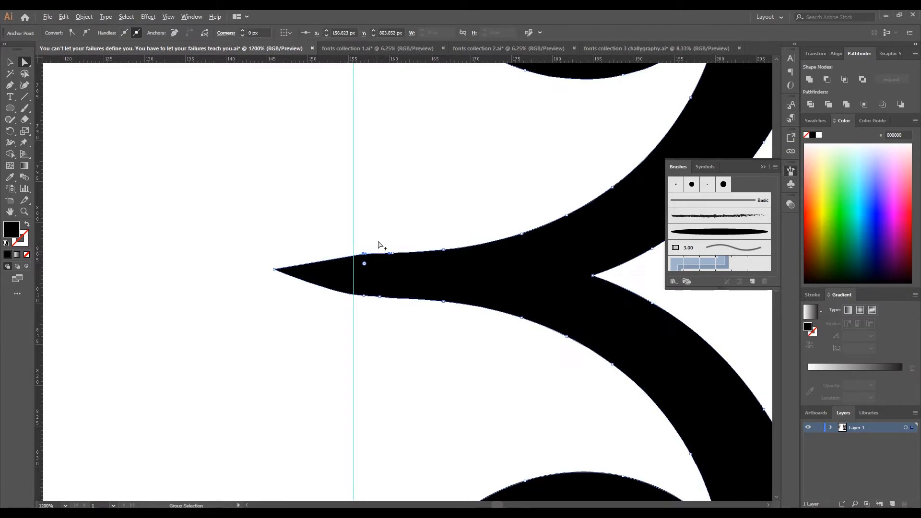
scroll(379, 244, "down", 3)
Step: Move the double-spiral ornament so its curls touch the left guide, centred at about X 177 px
key("v")
left_click(401, 128)
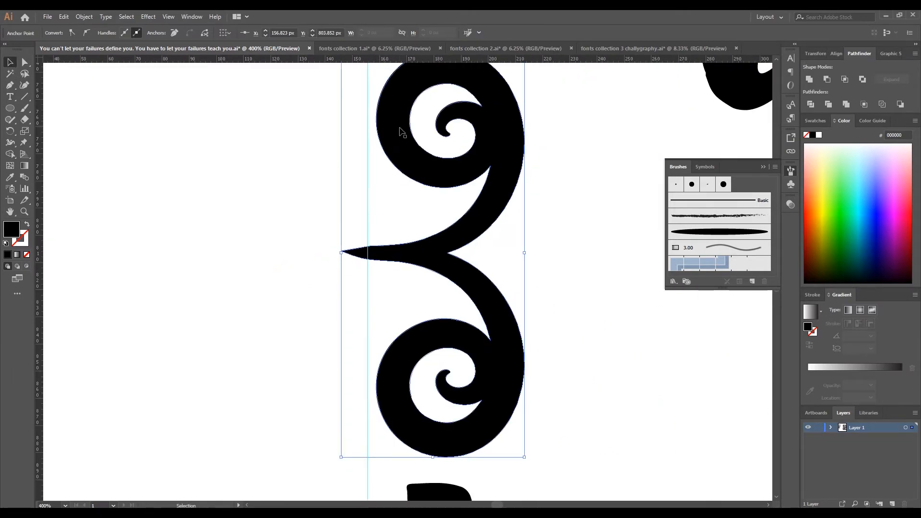
left_click_drag(400, 142, 391, 143)
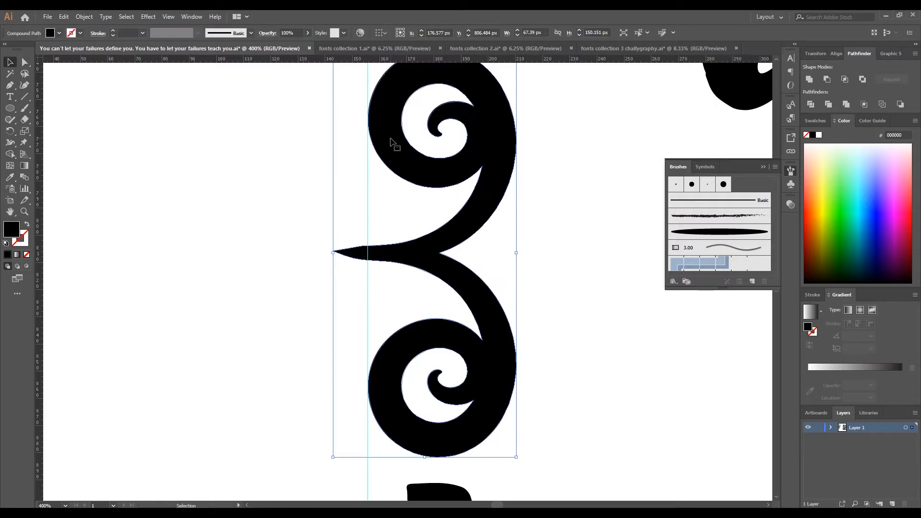
Step: Draw a black rectangle about 28 × 34 px over the ornament's tip, with its inner edge on the left guide
left_click_drag(16, 111, 58, 107)
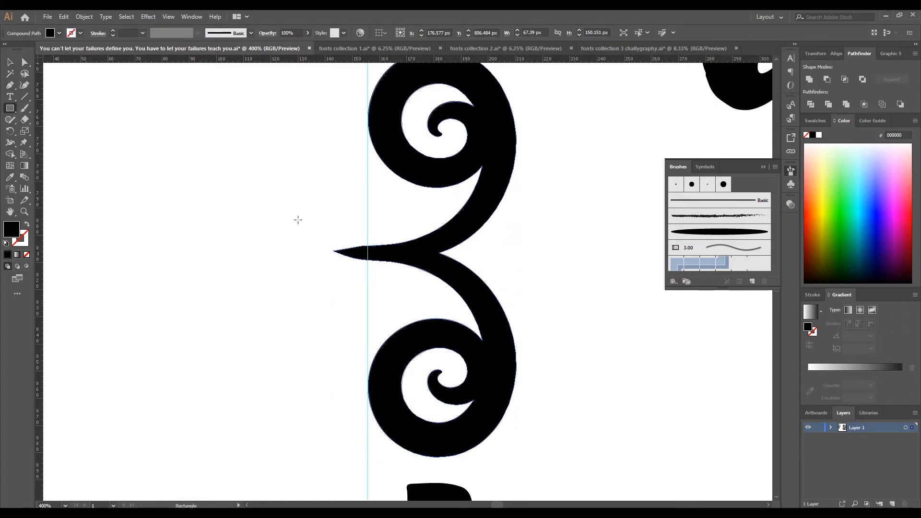
left_click_drag(290, 208, 368, 300)
key("v")
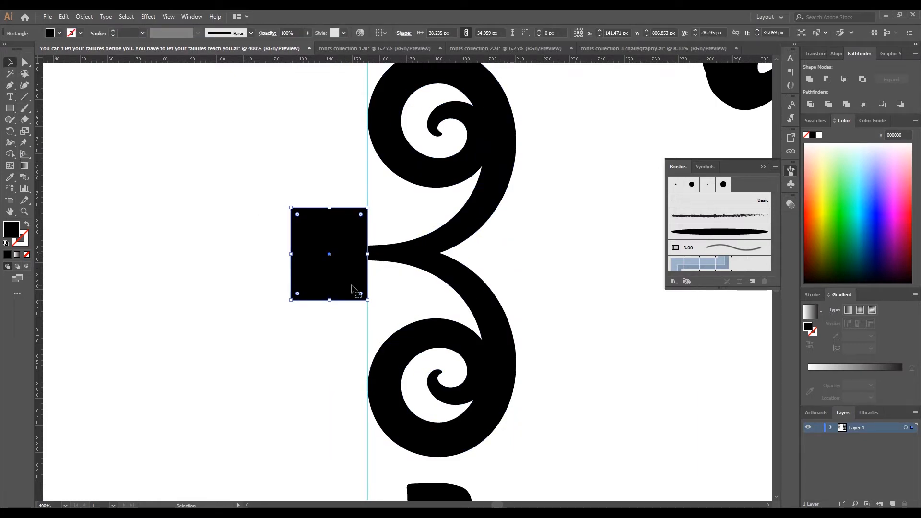
Step: Cut the tip off at the left guide by removing the rectangle and overlapping tip with the Shape Builder tool
left_click(422, 252, "shift")
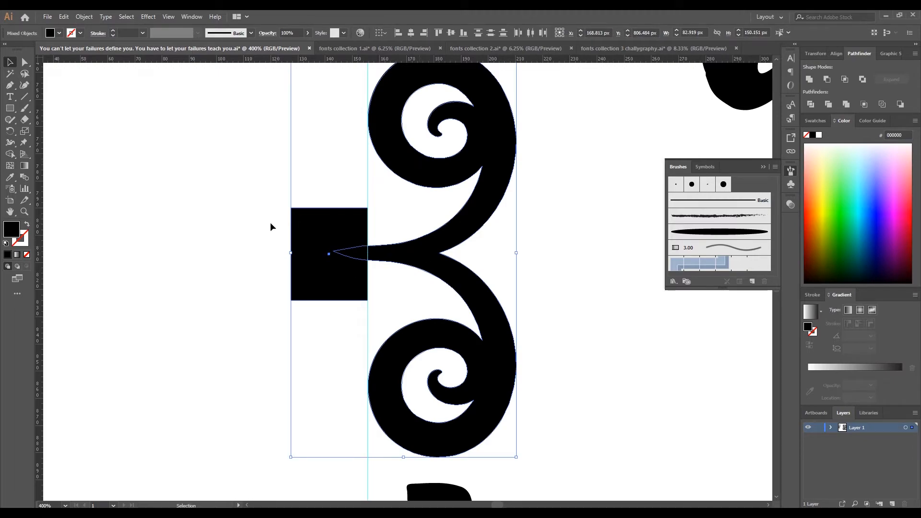
key("shift+m")
mouse_move(300, 156)
left_mouse_down()
mouse_move(355, 249)
mouse_move(353, 308)
left_mouse_up()
left_click(10, 63)
left_click(272, 174)
Step: Place a duplicate of the trimmed double-spiral ornament in the artboard's empty left margin, centred at about X 74, Y 734 px
scroll(272, 174, "down", 4)
left_click_drag(272, 171, 122, 191)
scroll(176, 201, "down", 1)
scroll(195, 210, "up", 1)
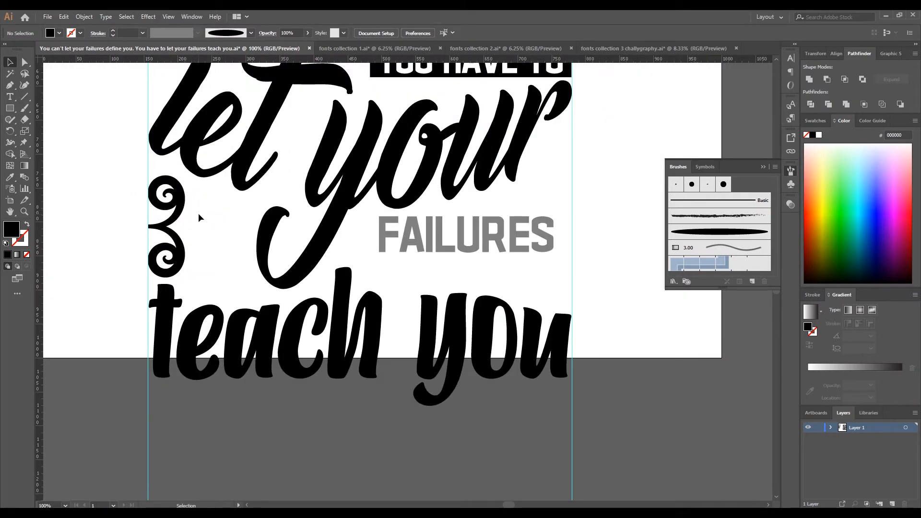
left_click(25, 109)
left_click_drag(167, 195, 92, 144)
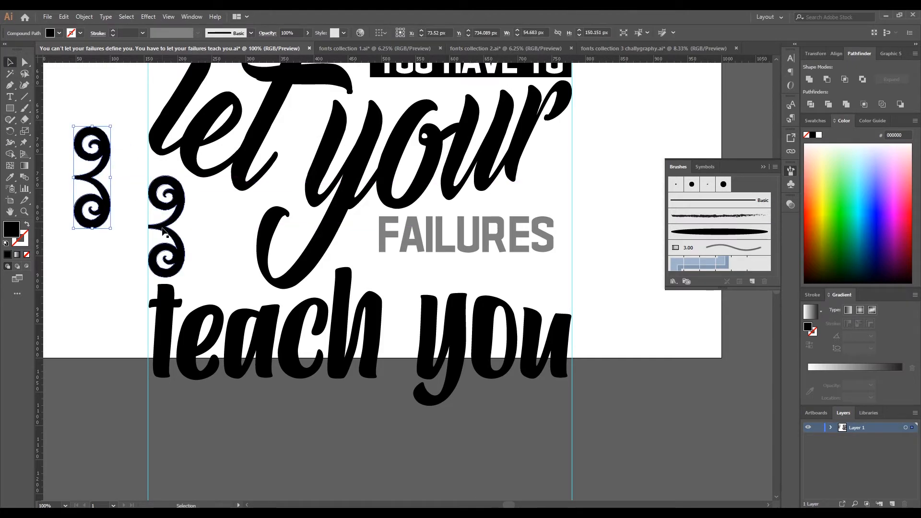
Step: Try to brush curved branches growing out of the ornament above "teach" with the Paintbrush
left_click(24, 110)
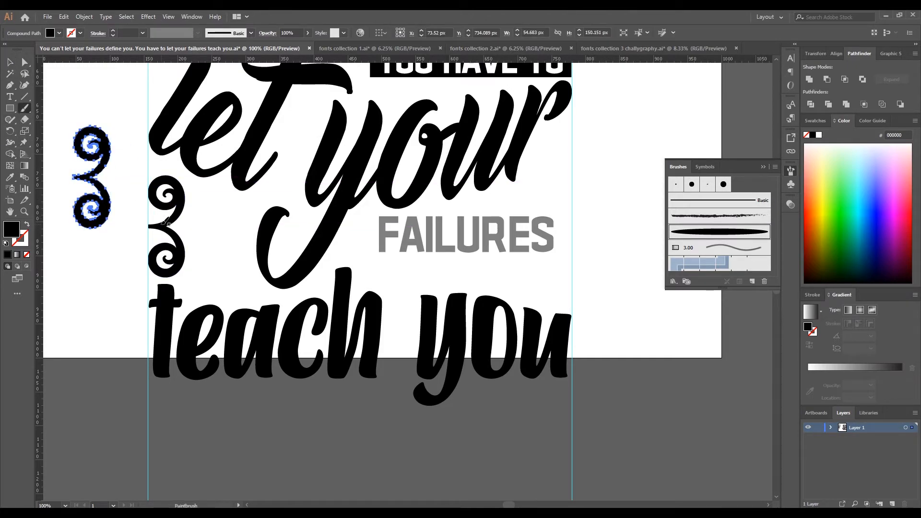
left_click_drag(208, 265, 209, 268)
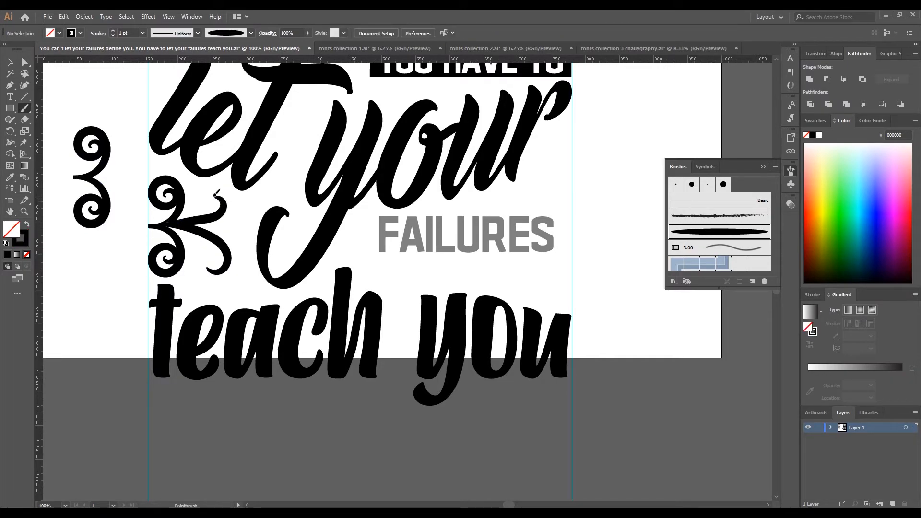
key("ctrl+z")
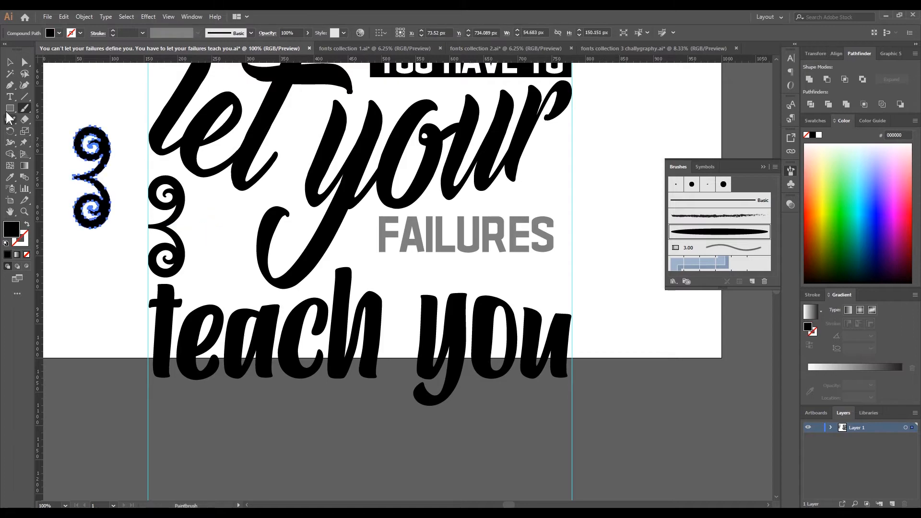
Step: Shift the ornament above "teach" away from the left guide, to about X 183 px
left_click(10, 63)
scroll(191, 216, "down", 1)
left_click_drag(211, 231, 259, 269)
scroll(259, 244, "down", 1)
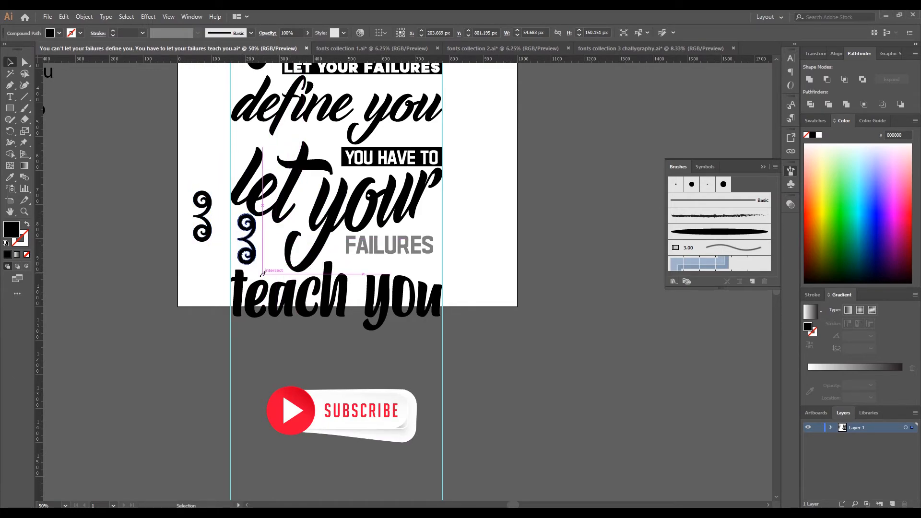
scroll(245, 243, "up", 2)
mouse_move(249, 238)
left_mouse_down()
mouse_move(239, 238)
mouse_move(264, 247)
left_mouse_up()
Step: Move the ornament up between "define" and "let" and scale it to about 44 × 120 px, against the left guide
scroll(240, 240, "down", 1)
scroll(239, 240, "up", 6)
scroll(264, 246, "down", 4)
scroll(270, 247, "down", 2)
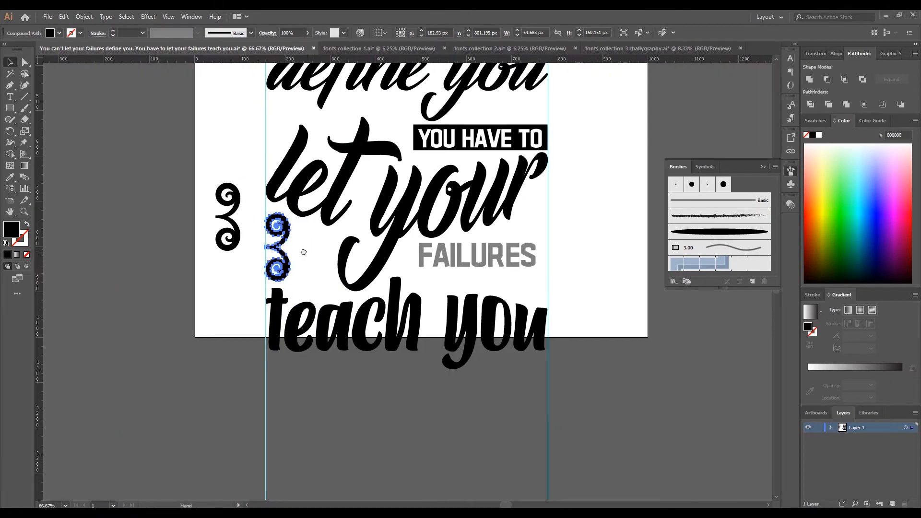
scroll(309, 248, "up", 4)
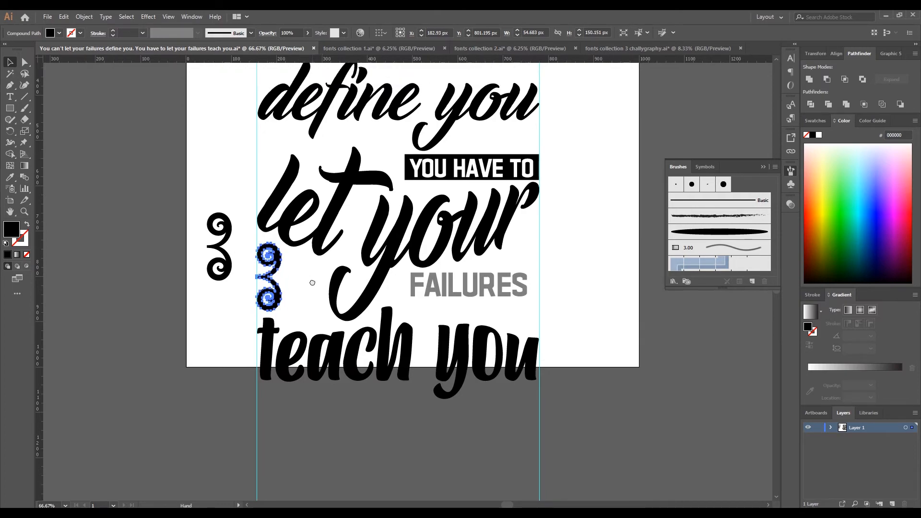
left_click_drag(273, 338, 275, 238)
left_click_drag(283, 202, 281, 209)
scroll(276, 228, "up", 2)
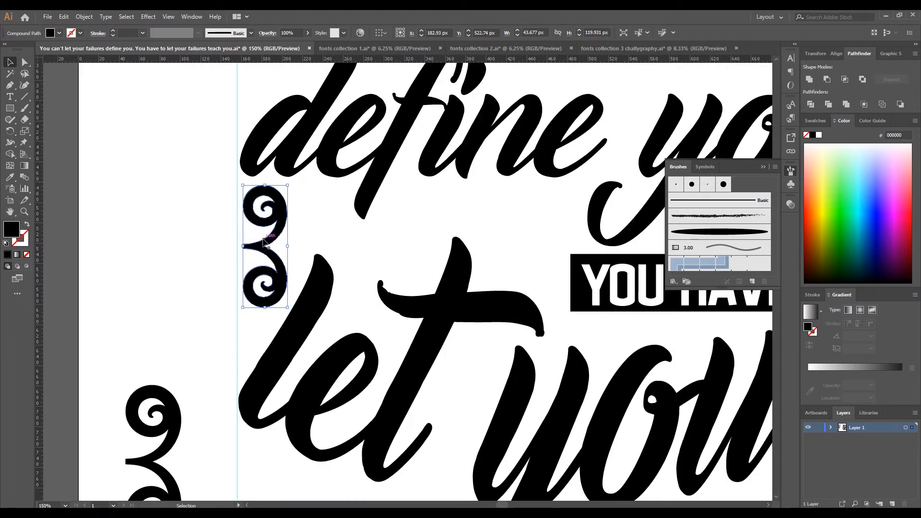
left_click_drag(264, 242, 258, 245)
Step: Duplicate the ornament into the gap between "you can't" and "define", and move the spare margin copy to the left guide above "teach"
scroll(258, 246, "down", 1)
scroll(259, 248, "up", 3)
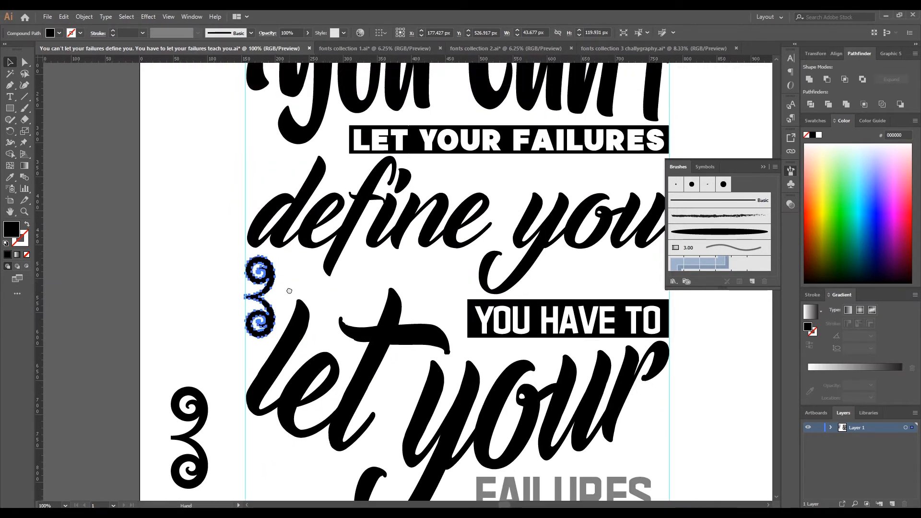
left_click_drag(258, 345, 229, 178)
scroll(254, 202, "up", 3)
scroll(243, 207, "down", 4)
left_click(521, 275)
scroll(521, 275, "down", 1)
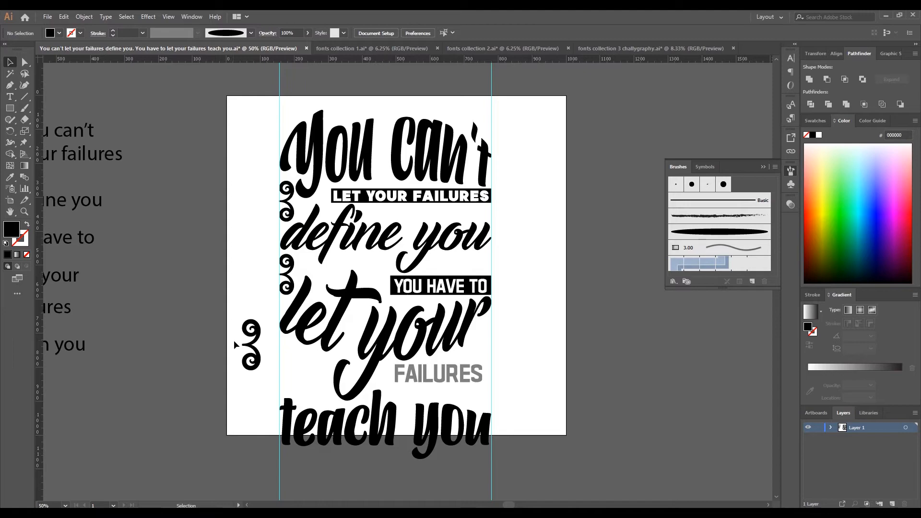
left_click_drag(259, 352, 287, 367)
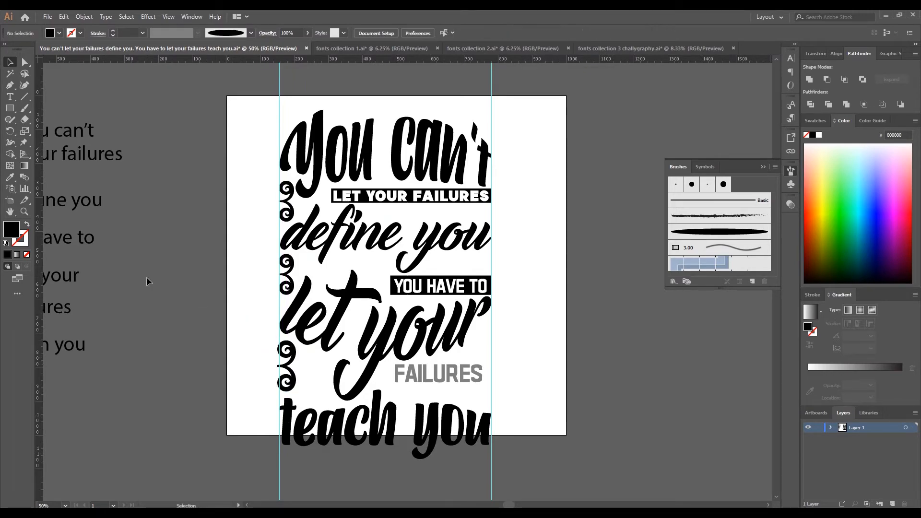
Step: Place a flipped duplicate of the ornament at the right guide below "your", scaled to about 36 × 98 px
left_click_drag(286, 275, 484, 343)
scroll(485, 338, "up", 2)
scroll(485, 344, "up", 5)
left_click_drag(531, 367, 540, 367)
Step: Duplicate the flipped ornament down to the space above the final "you", shrink it and set it back against the right guide
scroll(540, 368, "down", 3)
left_click_drag(540, 414, 520, 430)
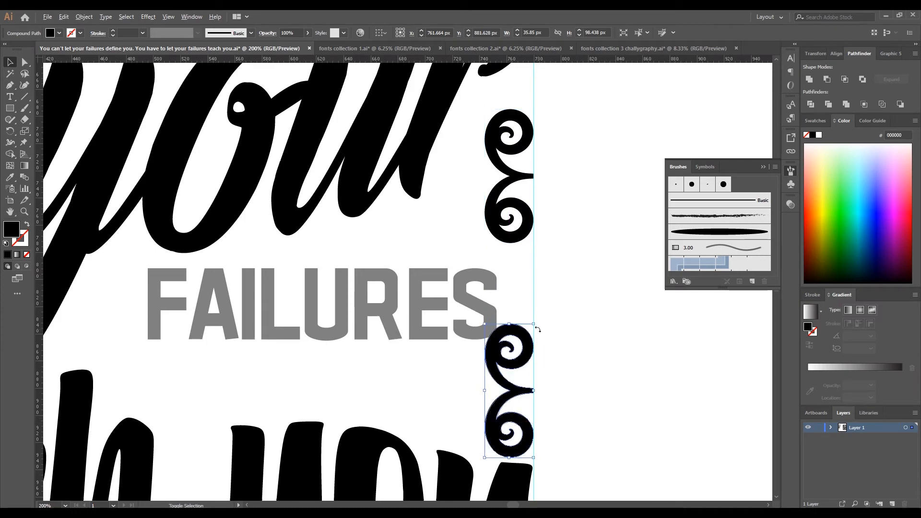
left_click_drag(534, 322, 528, 341)
left_click_drag(518, 391, 521, 391)
Step: Duplicate the flipped ornament up above the "YOU HAVE TO" bar, scaled to about 19 × 53 px and touching the right guide
scroll(521, 319, "down", 3)
left_click_drag(465, 202, 489, 217)
left_click(602, 338)
left_click_drag(546, 345, 534, 238)
scroll(536, 237, "up", 3)
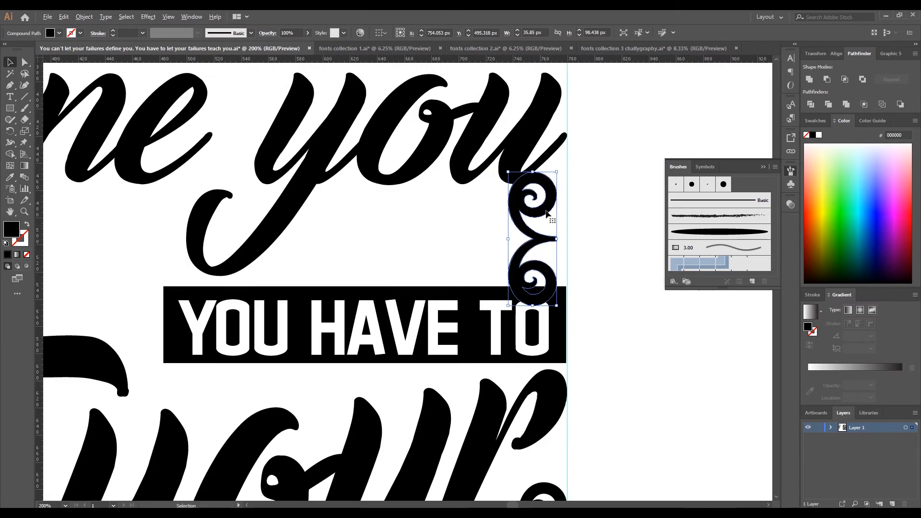
left_click_drag(557, 170, 545, 203)
left_click_drag(535, 239, 590, 235)
Step: Duplicate the small ornament up below the "LET YOUR FAILURES" bar, scaled to about 16 × 44 px and aligned to the right guide
scroll(555, 224, "up", 4)
scroll(535, 268, "down", 4)
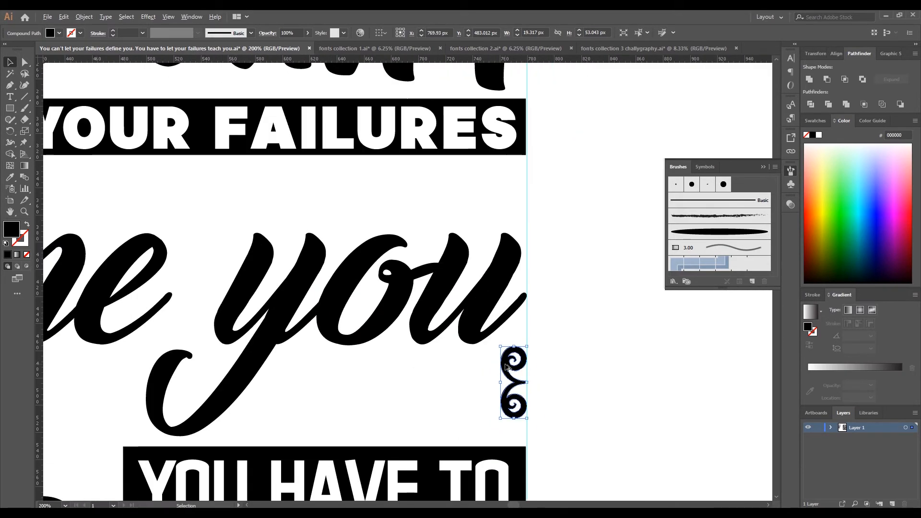
left_click_drag(508, 372, 510, 234)
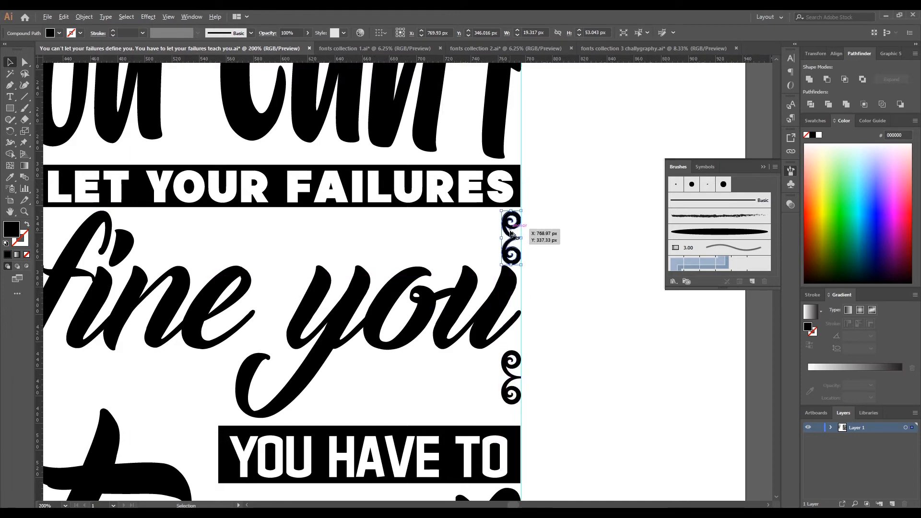
scroll(510, 231, "up", 3)
left_click_drag(541, 179, 536, 192)
left_click_drag(514, 248, 520, 250)
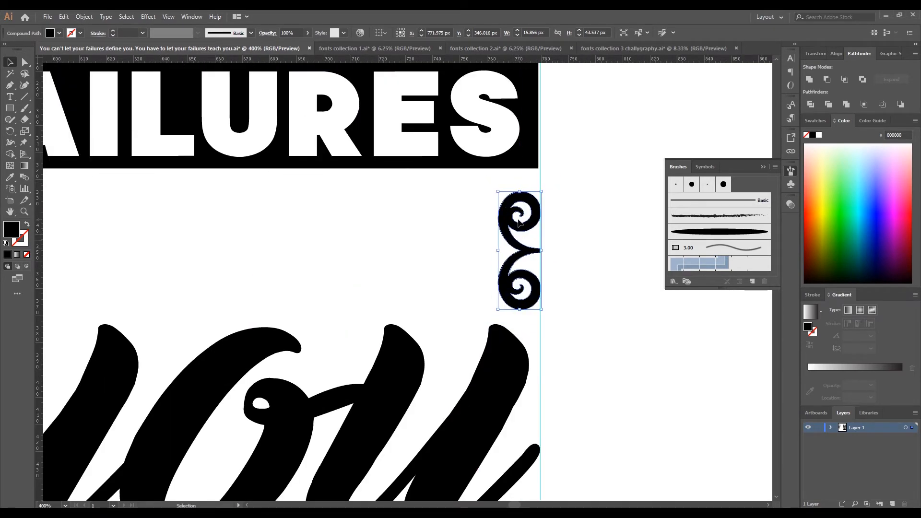
scroll(542, 252, "up", 3)
left_click_drag(573, 259, 555, 263)
Step: Draw a small black circle about 5.4 px across with the Ellipse tool, beside the curled tail of the "y" in "your"
scroll(555, 262, "down", 2)
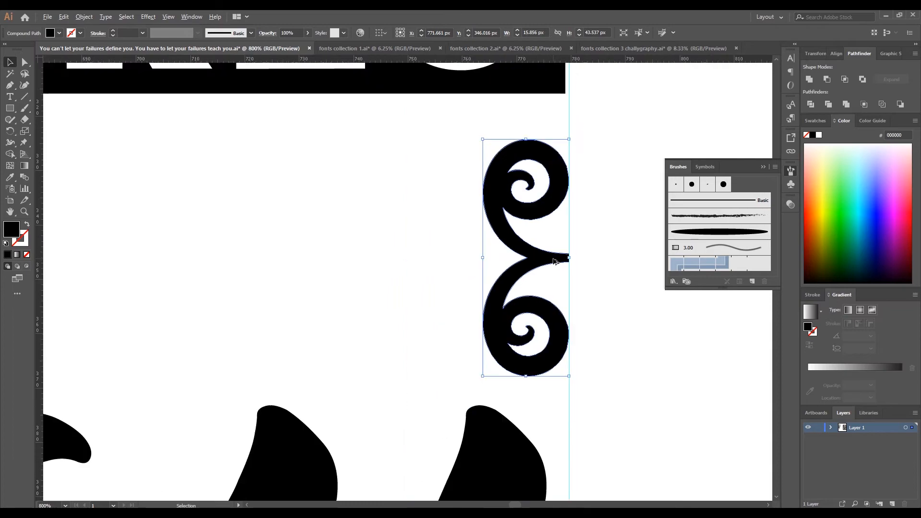
scroll(554, 262, "down", 8)
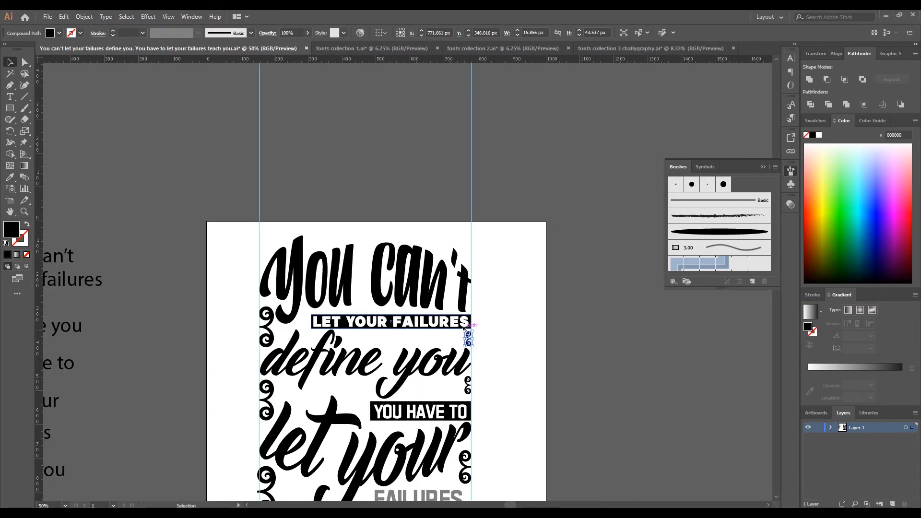
scroll(465, 329, "down", 3)
scroll(464, 329, "left", 2)
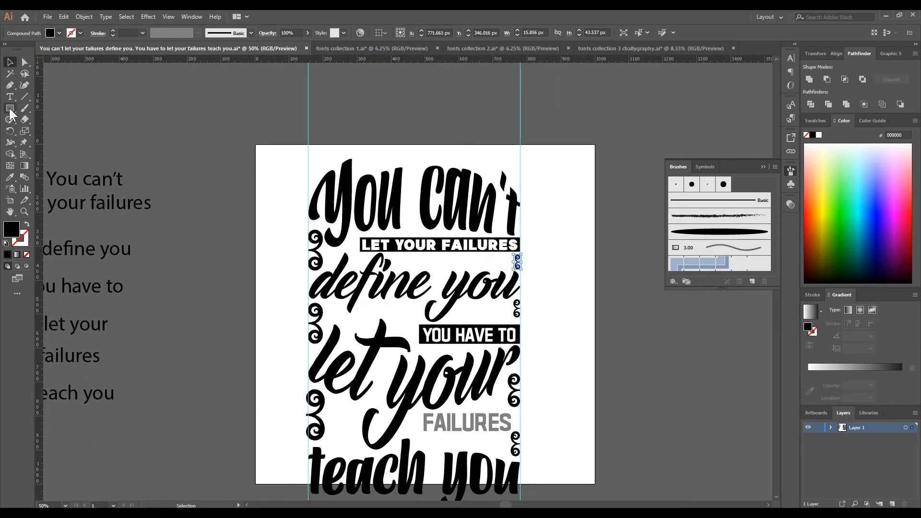
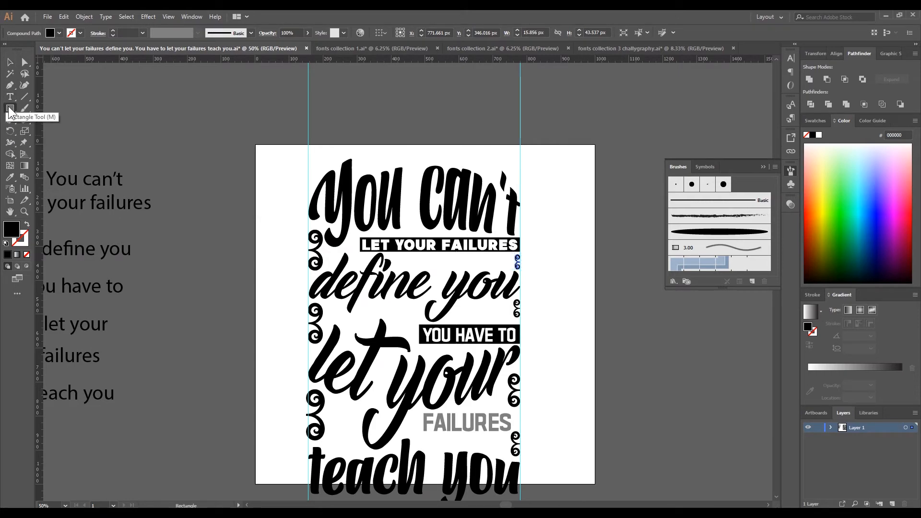
left_click_drag(9, 108, 40, 138)
scroll(360, 338, "up", 5)
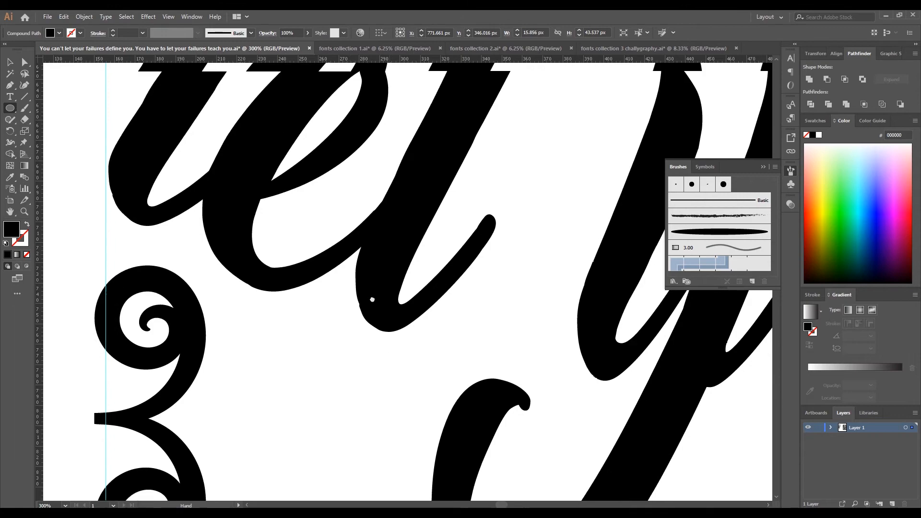
scroll(370, 298, "down", 4)
left_click_drag(371, 178, 346, 229)
Step: Duplicate the dot into a curved column of five dots following the outer side of the "y" tail
left_click(10, 64)
left_click_drag(346, 229, 335, 293)
left_click_drag(335, 293, 367, 440)
key("ctrl+1")
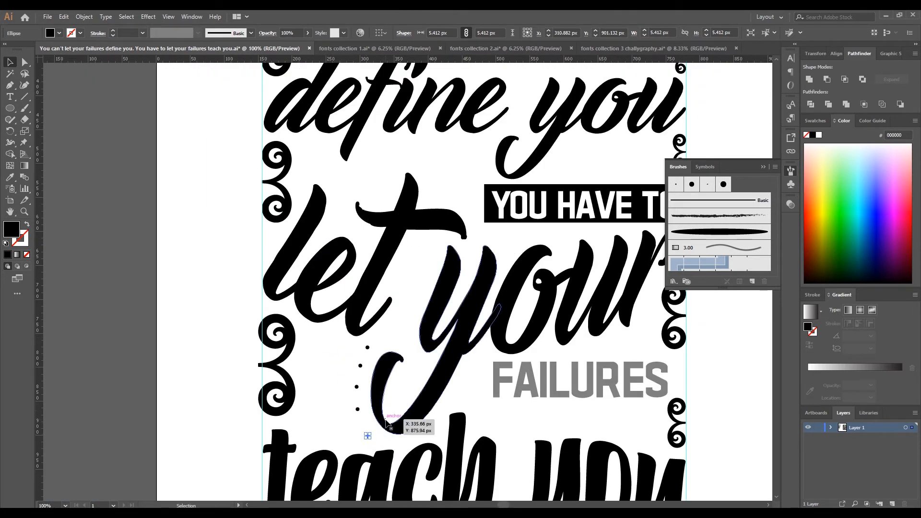
left_click(347, 432)
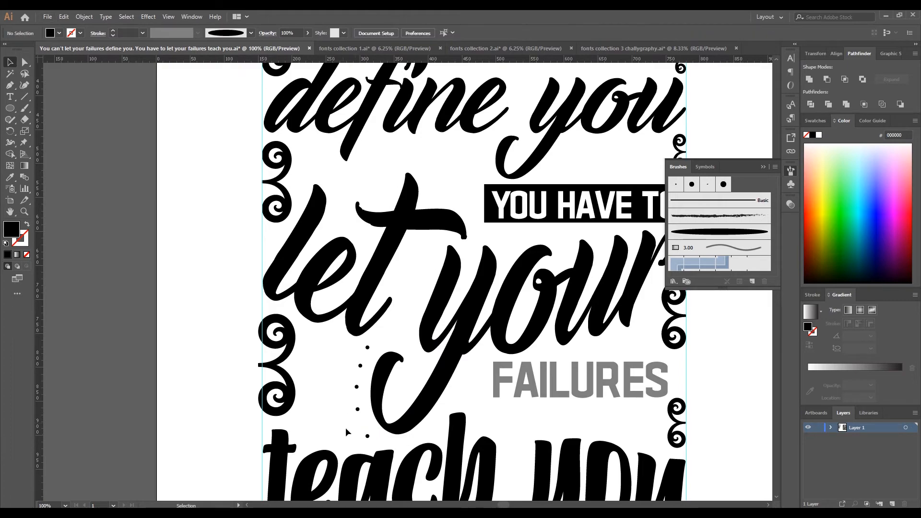
scroll(357, 435, "down", 2)
left_click_drag(334, 385, 298, 420)
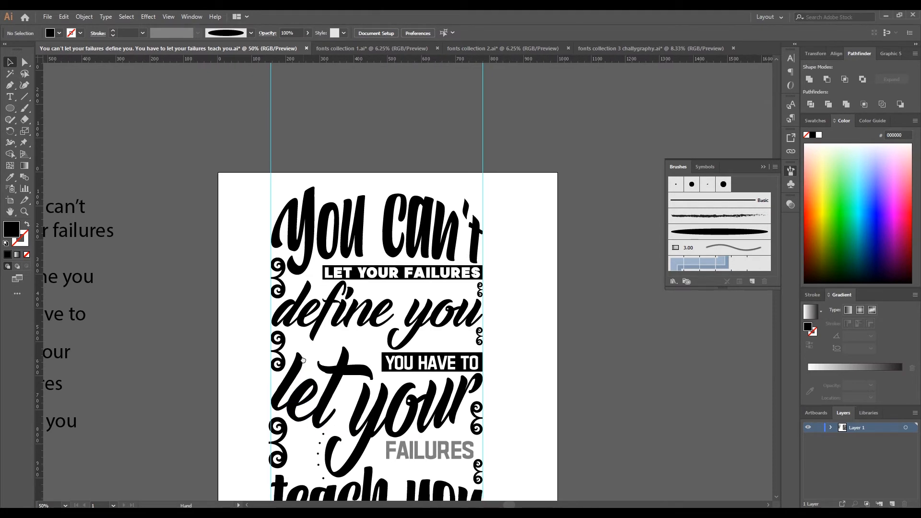
Step: Open the "stroke typography" file from the "AAA design files" folder
left_click(48, 17)
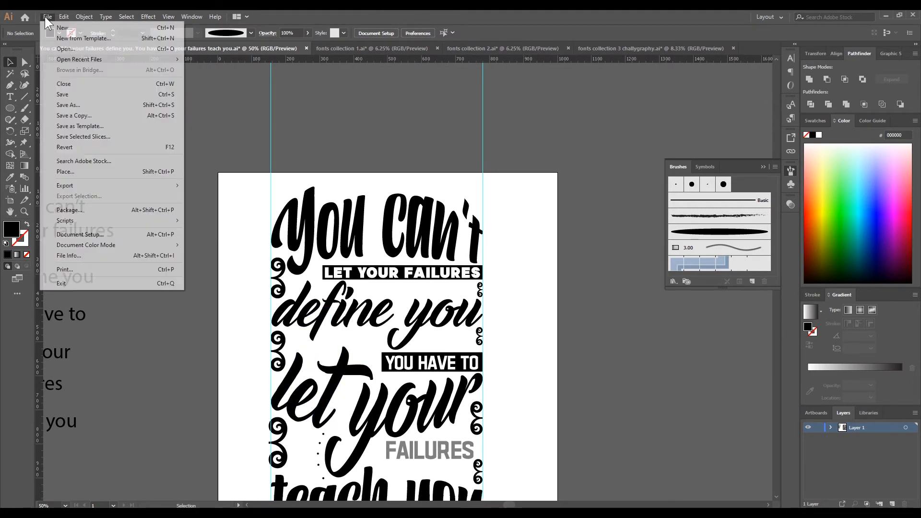
left_click(62, 46)
left_click(539, 218)
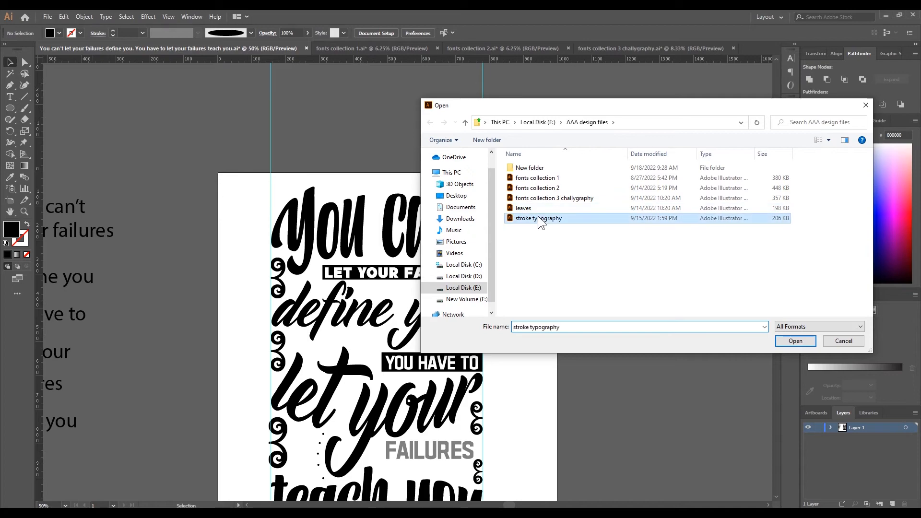
left_click(799, 342)
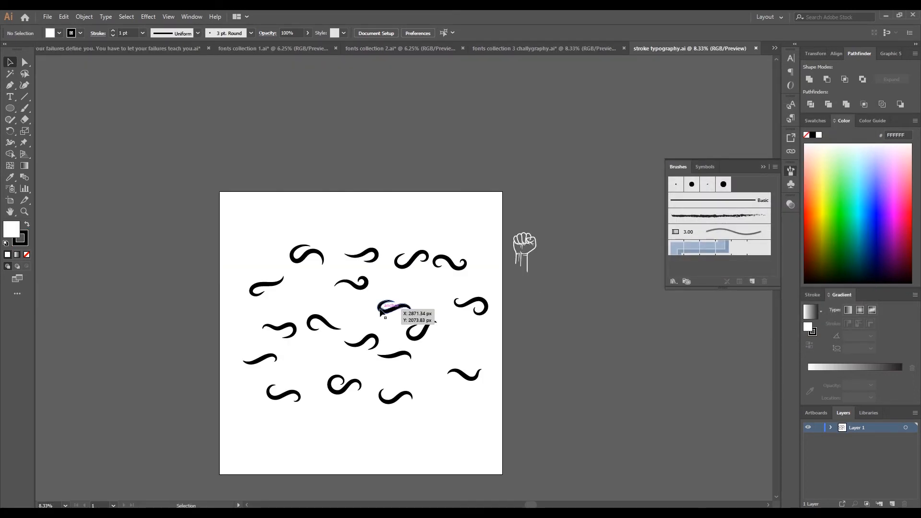
Step: Bring a curled swash from the stroke typography file into the quote design, fitted between "define" and "let" at about 159 × 86 px
left_click(168, 48)
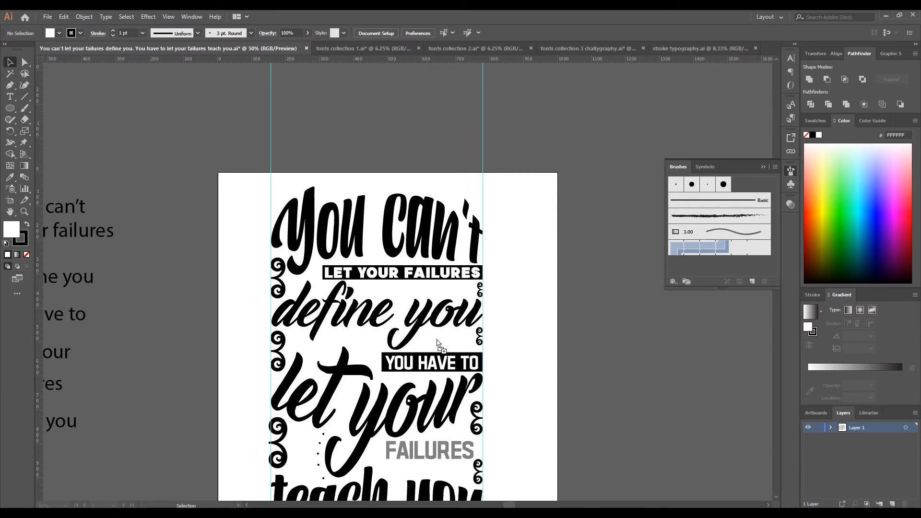
left_click_drag(437, 343, 447, 344)
left_click_drag(590, 296, 435, 362)
left_click_drag(434, 359, 429, 223)
key("ctrl+1")
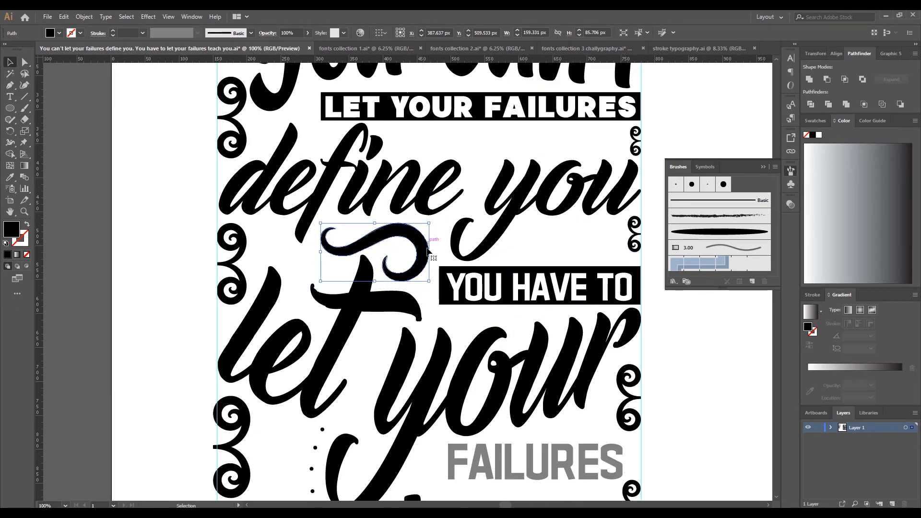
left_click(452, 315)
key("ctrl+minus")
key("ctrl+minus")
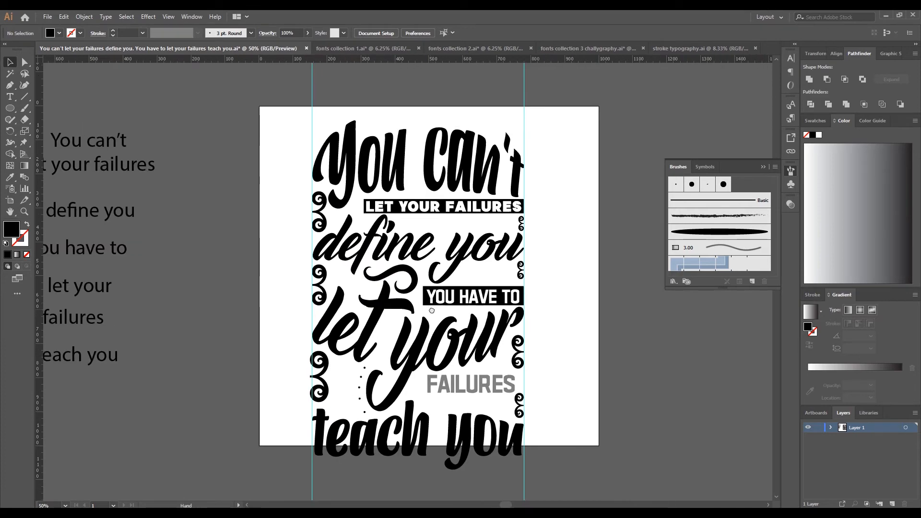
left_click(411, 272)
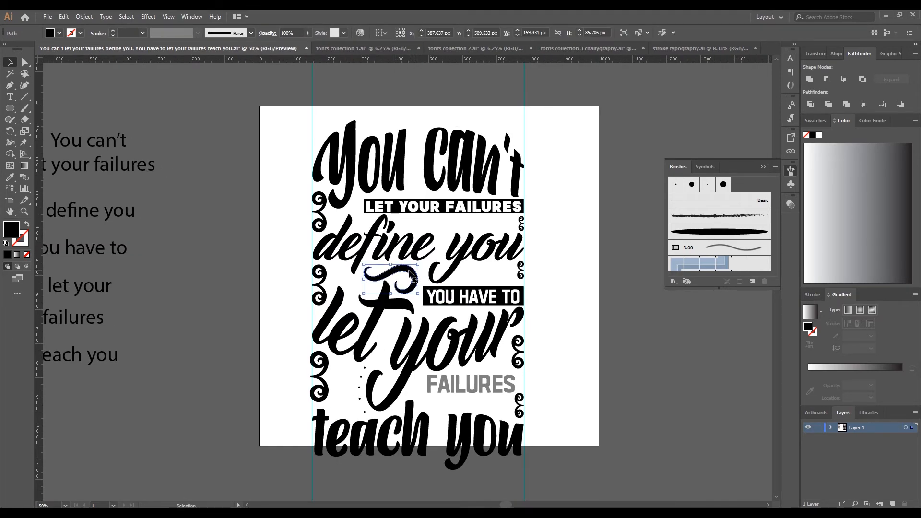
Step: Make two swashes about 121 × 65 px between "define you" and "let your", mirroring the one under "define" across the vertical axis
mouse_move(418, 265)
left_mouse_down()
mouse_move(412, 268)
mouse_move(422, 275)
mouse_move(495, 273)
mouse_move(411, 277)
left_mouse_up()
left_click(578, 317)
right_click(405, 275)
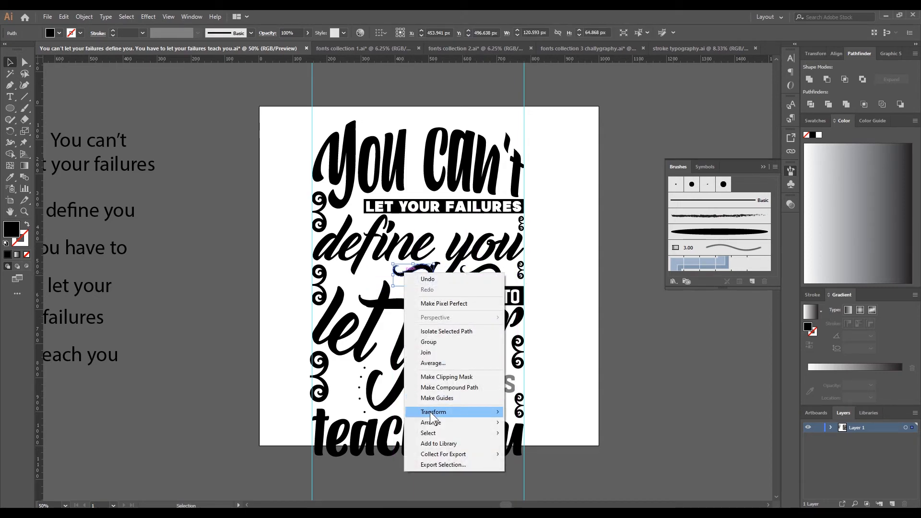
mouse_move(482, 413)
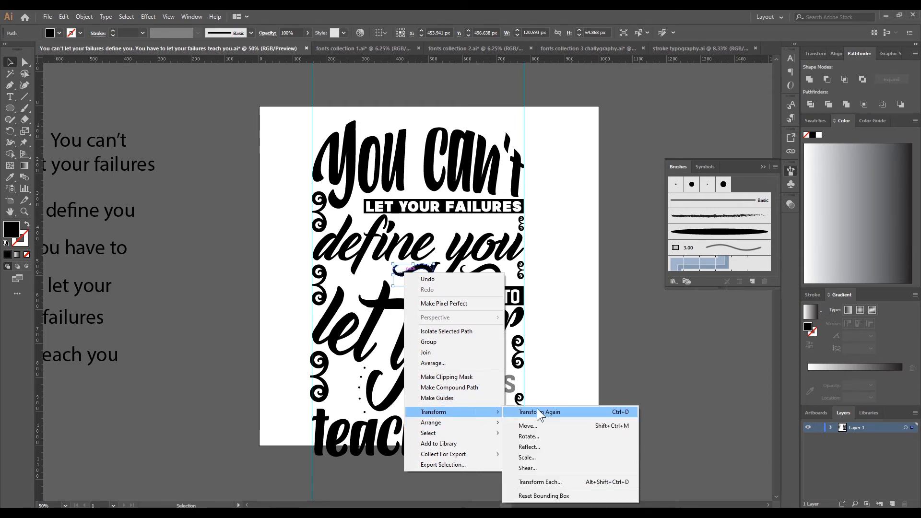
left_click(535, 449)
left_click(550, 229)
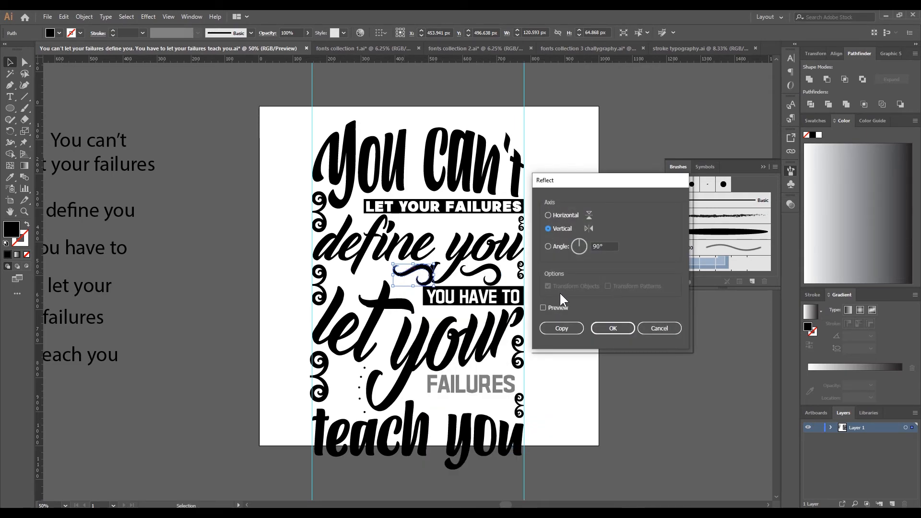
left_click(603, 329)
left_click_drag(415, 275, 385, 272)
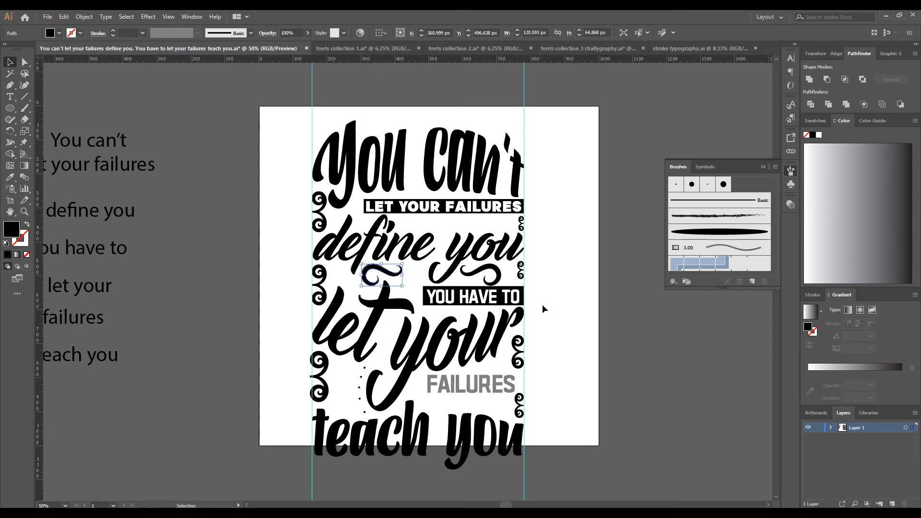
left_click(558, 304)
Step: Recolor the gray word "FAILURES" black with the Eyedropper by sampling the black script lettering
scroll(559, 304, "down", 1)
left_click_drag(558, 304, 544, 295)
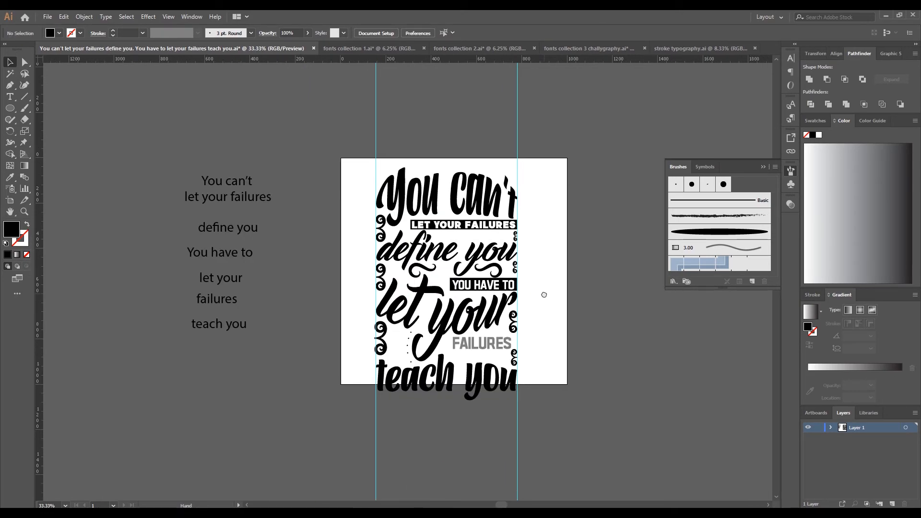
left_click(482, 345)
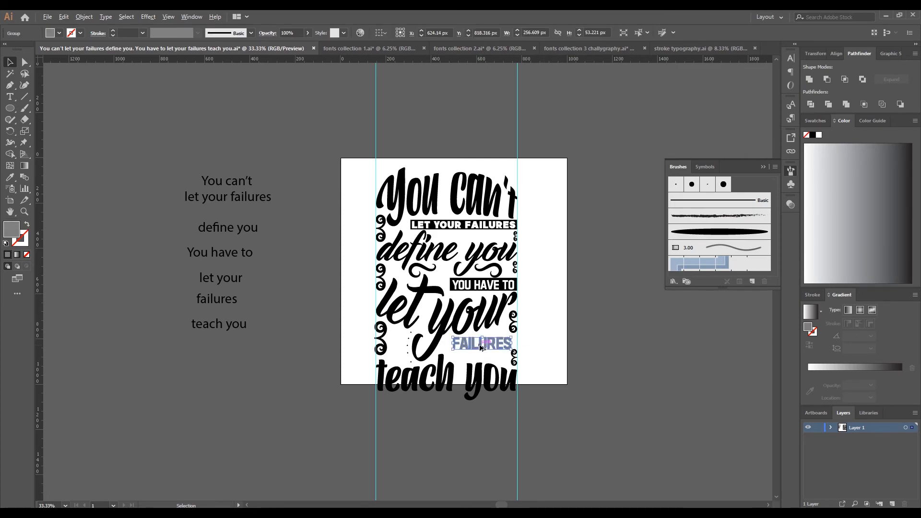
scroll(481, 345, "up", 2)
left_click_drag(472, 350, 447, 344)
scroll(471, 353, "up", 2)
scroll(447, 343, "down", 2)
key("i")
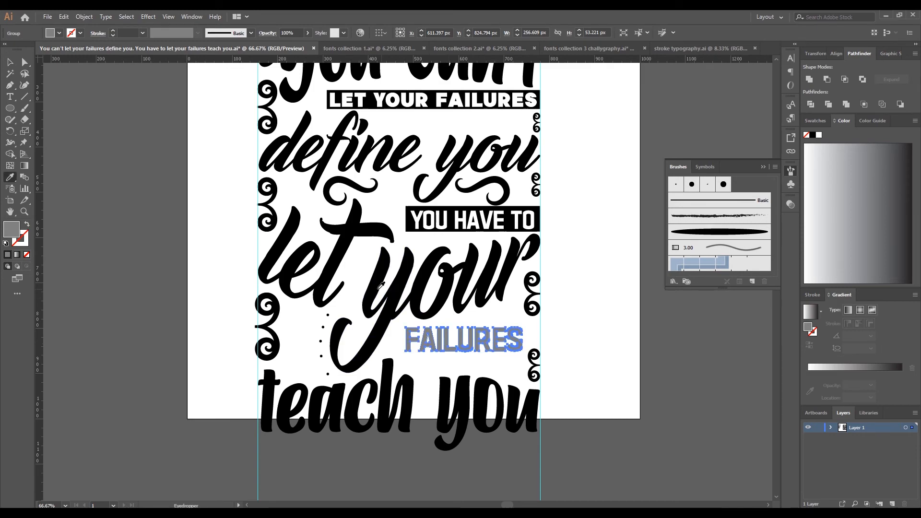
left_click(340, 253)
left_click(12, 63)
left_click(136, 174)
Step: Delete both vertical guides along the sides of the lettering
scroll(143, 183, "down", 3)
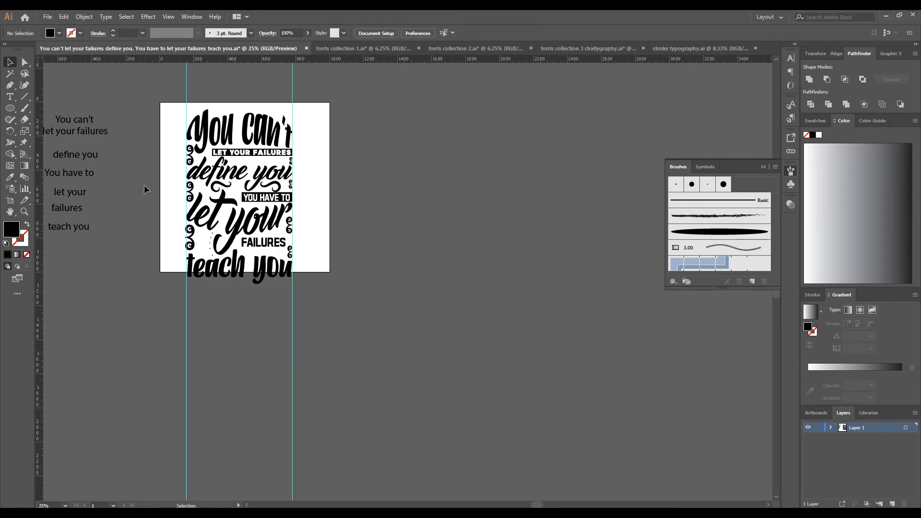
left_click_drag(144, 186, 287, 233)
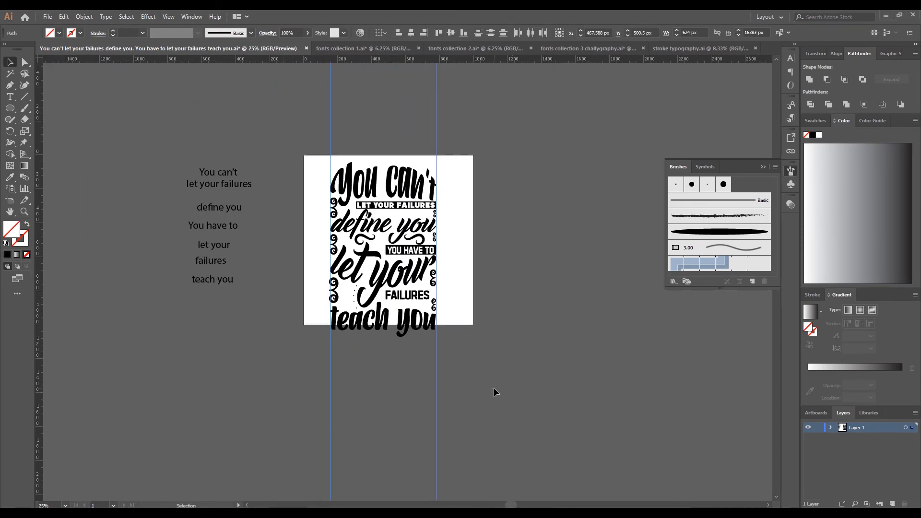
scroll(354, 287, "up", 3)
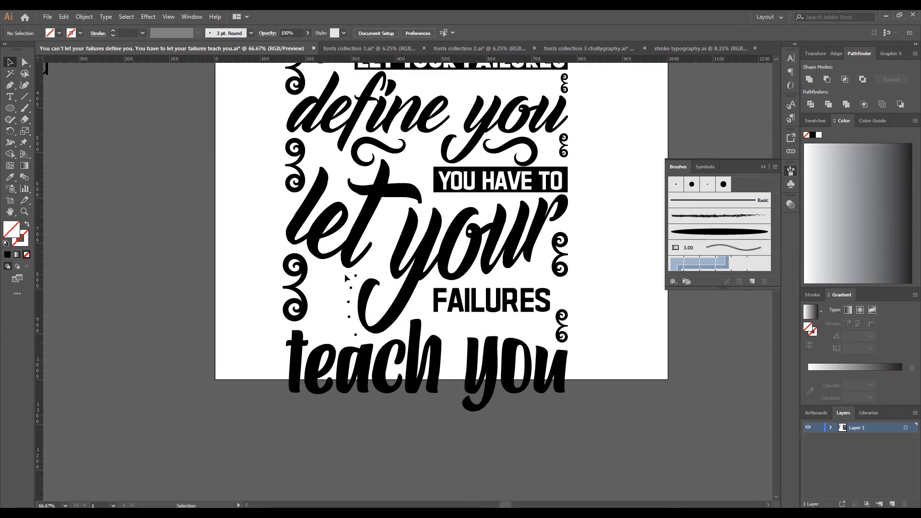
Step: Delete the curved column of dots beside the "y" tail of "your"
left_click(353, 290)
left_click_drag(330, 291, 358, 339)
key("Delete")
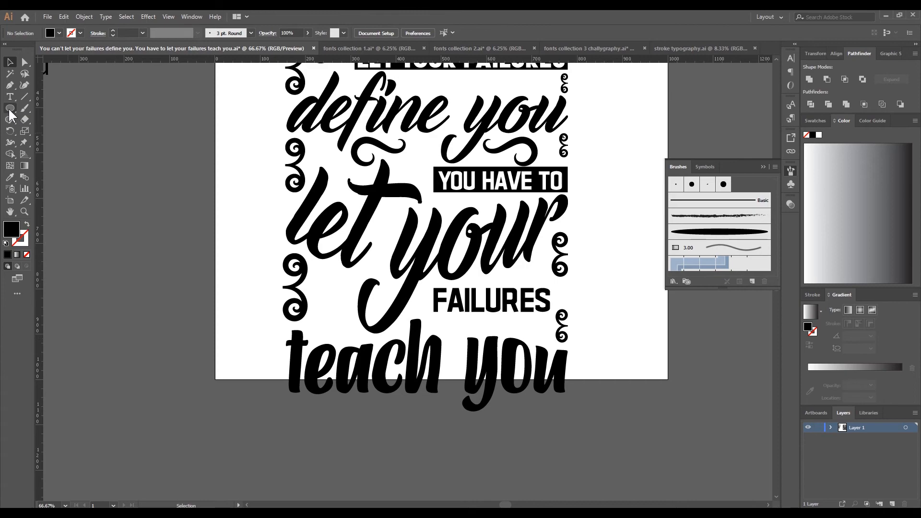
Step: Draw a black five-pointed star about 130 × 123 px, move it above "teach" beside the "y" tail, and scale it to fit the gap
left_click_drag(9, 110, 39, 152)
key("v")
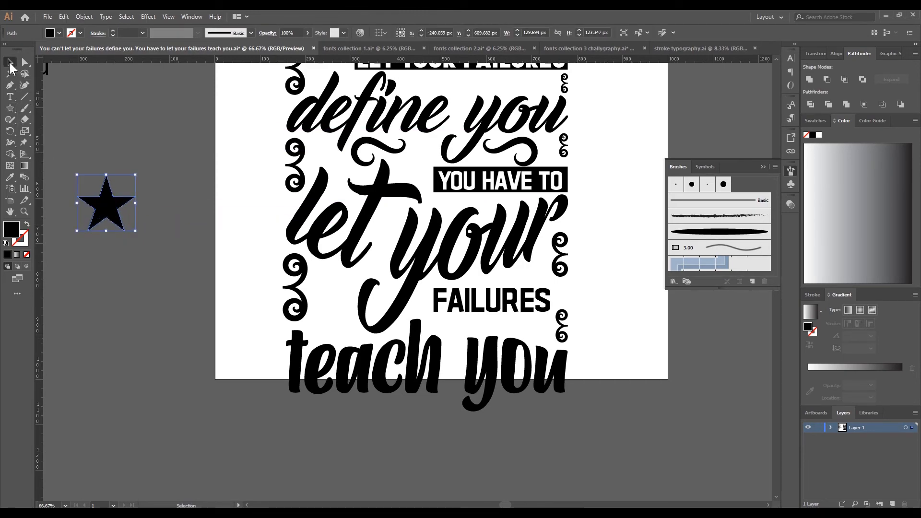
left_click_drag(110, 185, 330, 310)
mouse_move(344, 320)
left_mouse_down()
mouse_move(355, 332)
mouse_move(333, 310)
mouse_move(338, 334)
left_mouse_up()
scroll(337, 311, "down", 2)
left_click(564, 311)
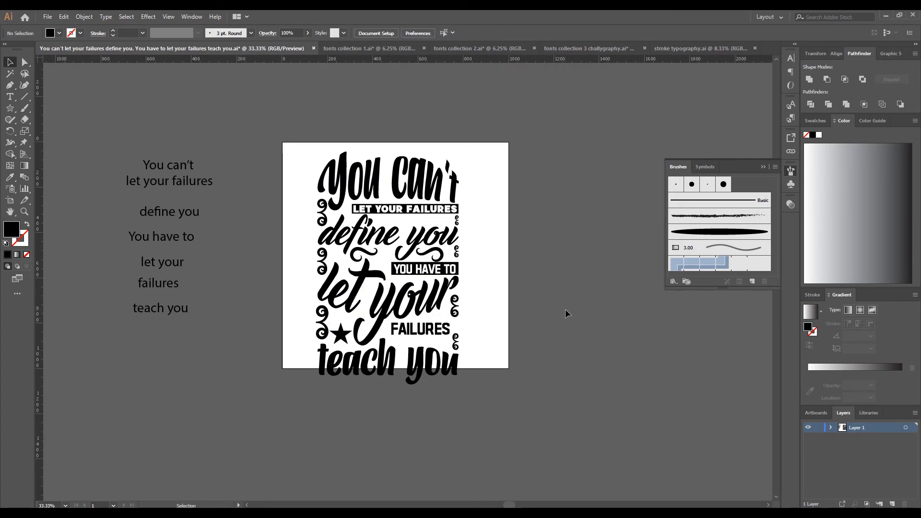
Step: Fill all spiral ornaments, both swashes and the star with blue 29ABE2
left_click(325, 225)
left_click(419, 331, "shift")
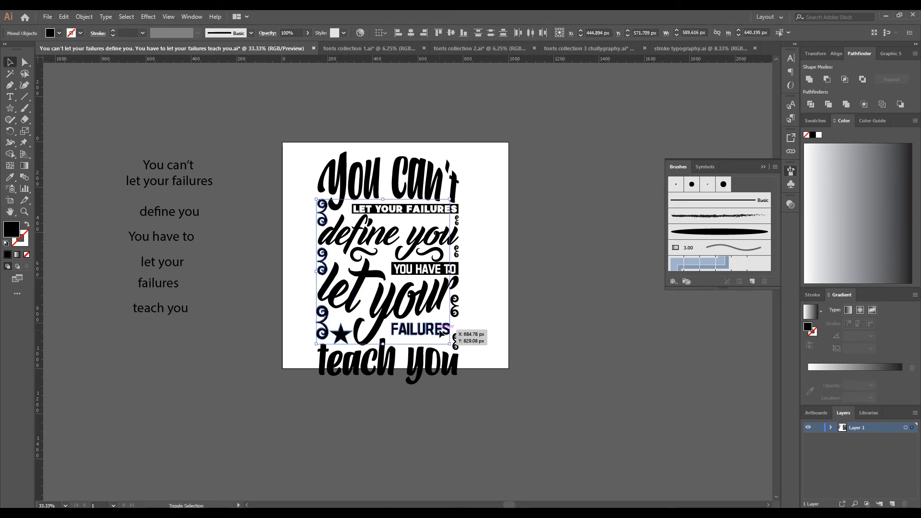
left_click(422, 330, "shift")
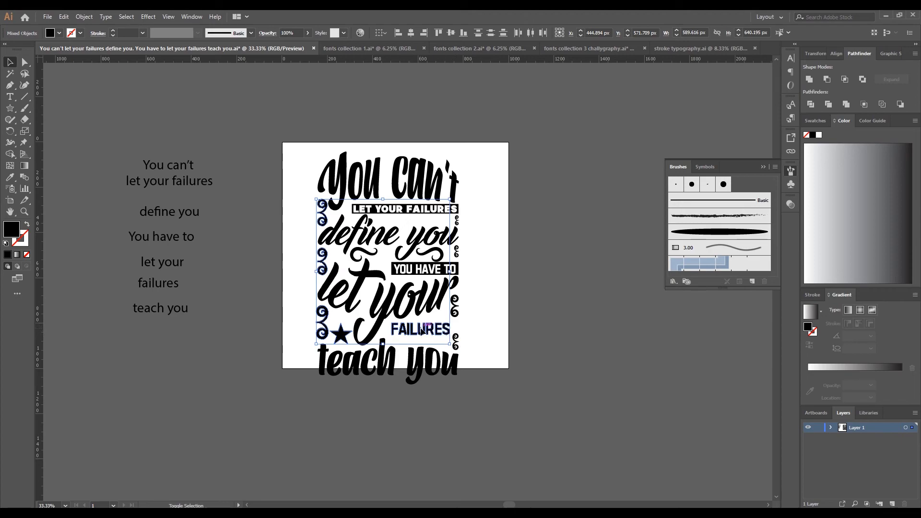
left_click(456, 343, "shift")
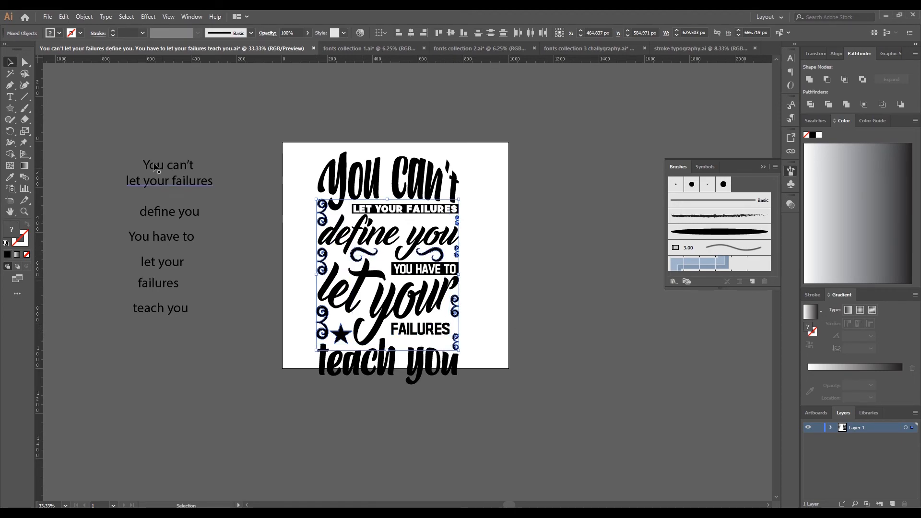
left_click(59, 32)
left_click(67, 57)
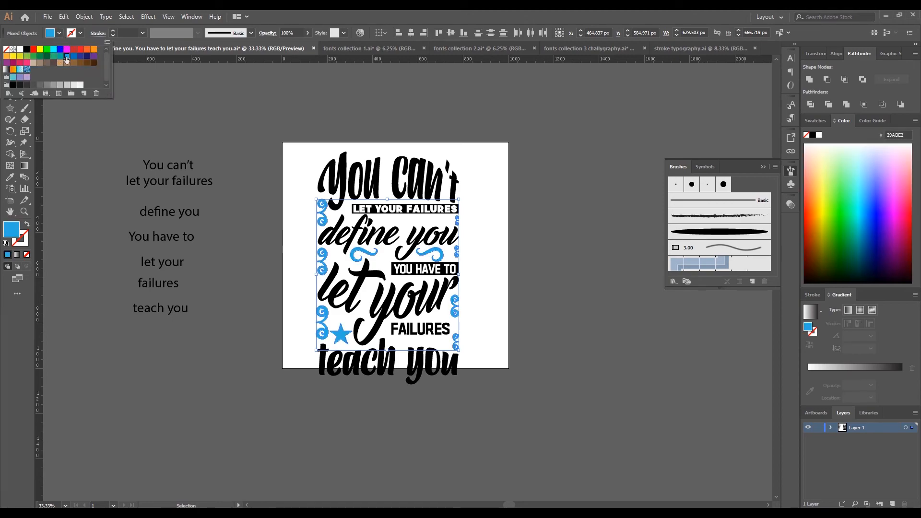
left_click(226, 129)
left_click(356, 180)
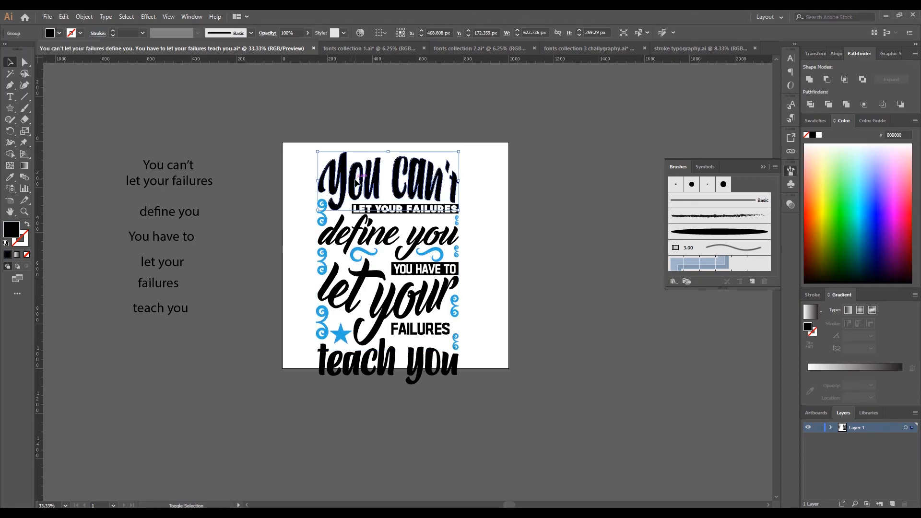
left_click(545, 232)
scroll(400, 240, "up", 10)
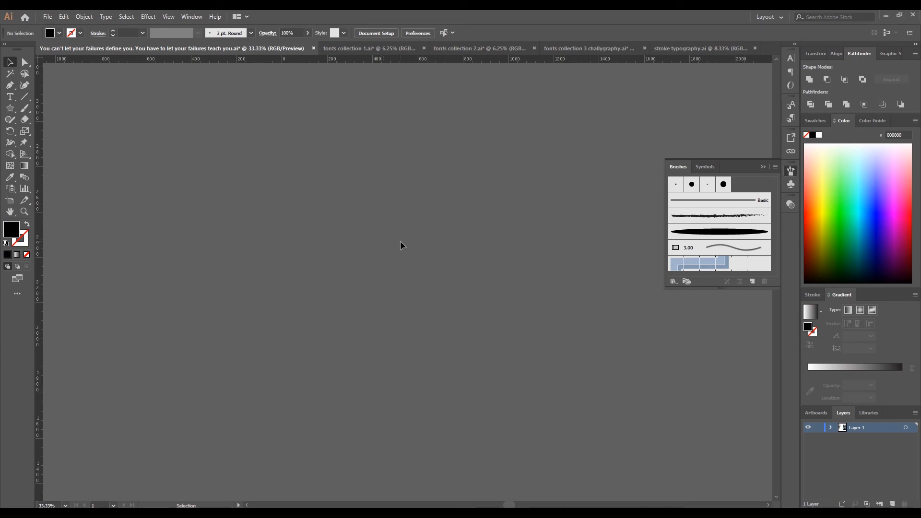
scroll(404, 278, "down", 10)
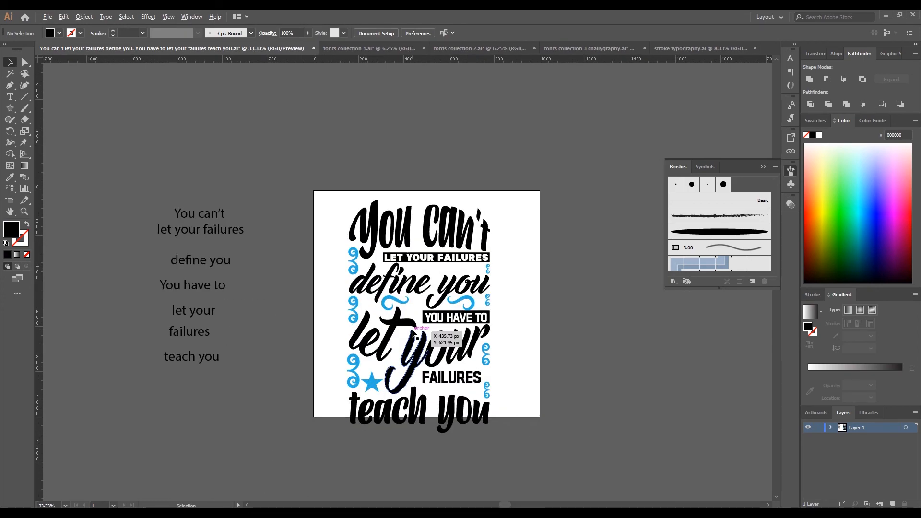
Step: Fill all the black lettering and the two bars behind "LET YOUR FAILURES" and "YOU HAVE TO" with white
scroll(412, 333, "up", 1)
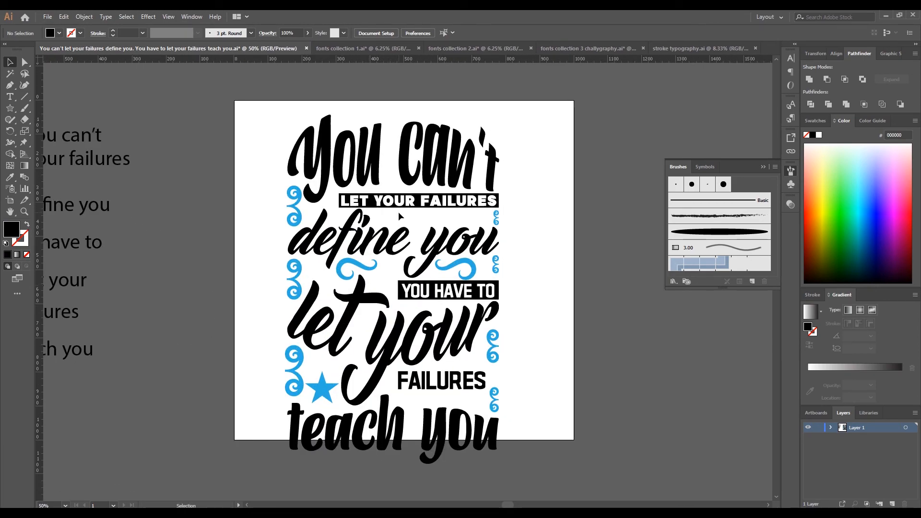
left_click(374, 206)
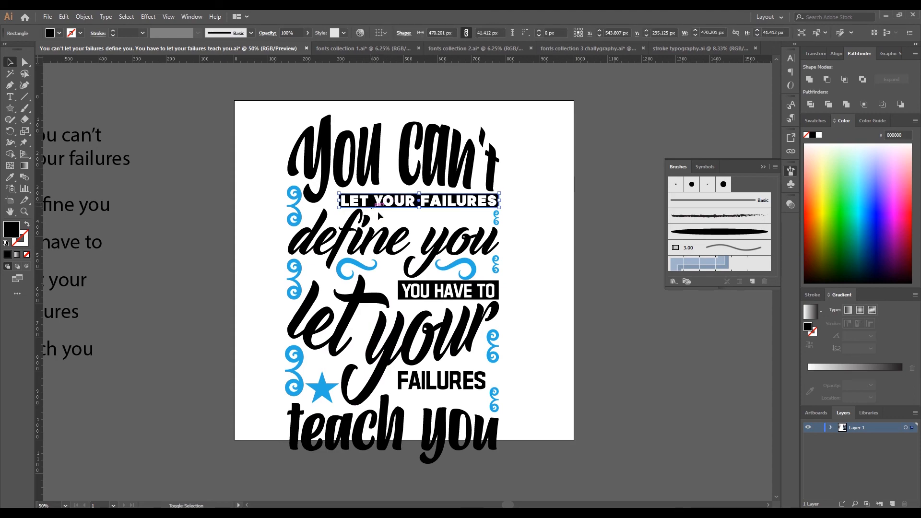
left_click(401, 298, "shift")
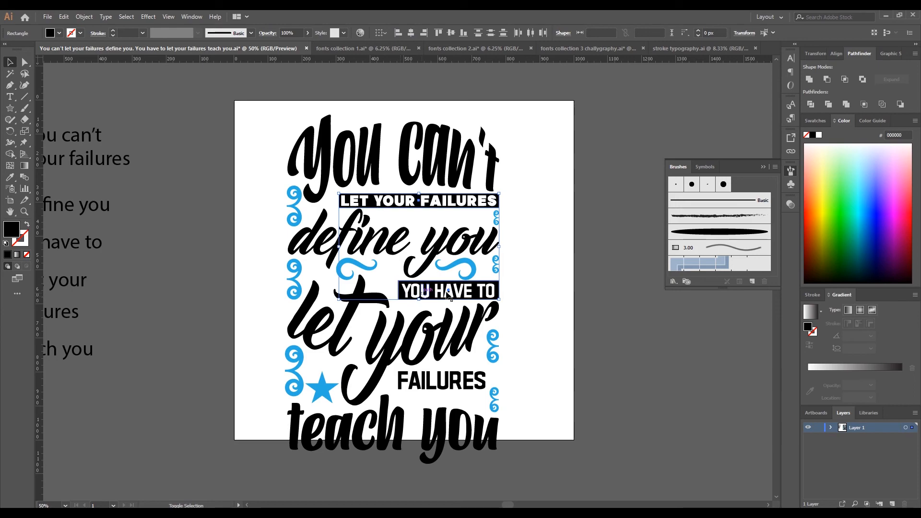
left_click(514, 226)
left_click(397, 254)
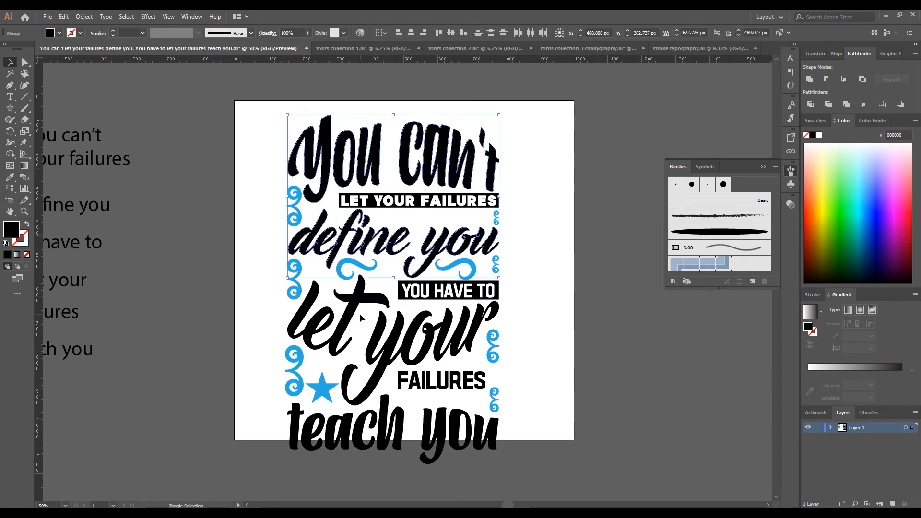
left_click(379, 326, "shift")
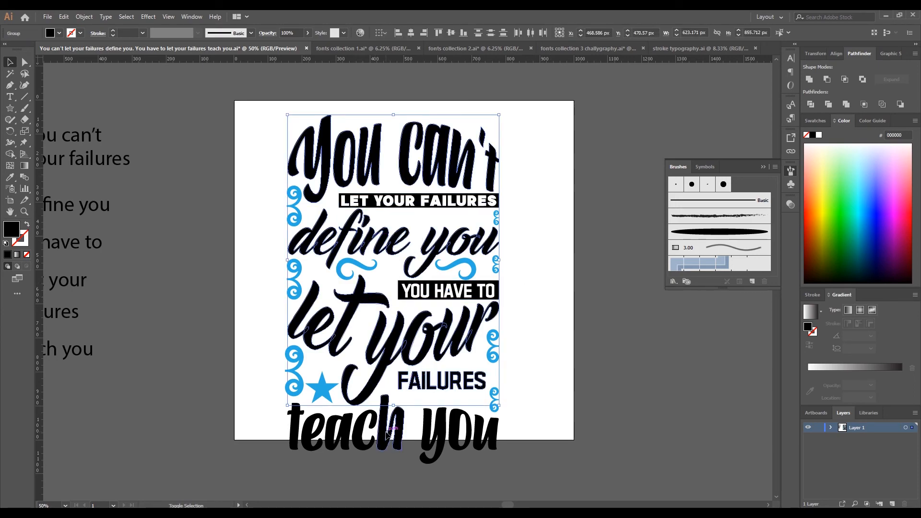
left_click(388, 434, "shift")
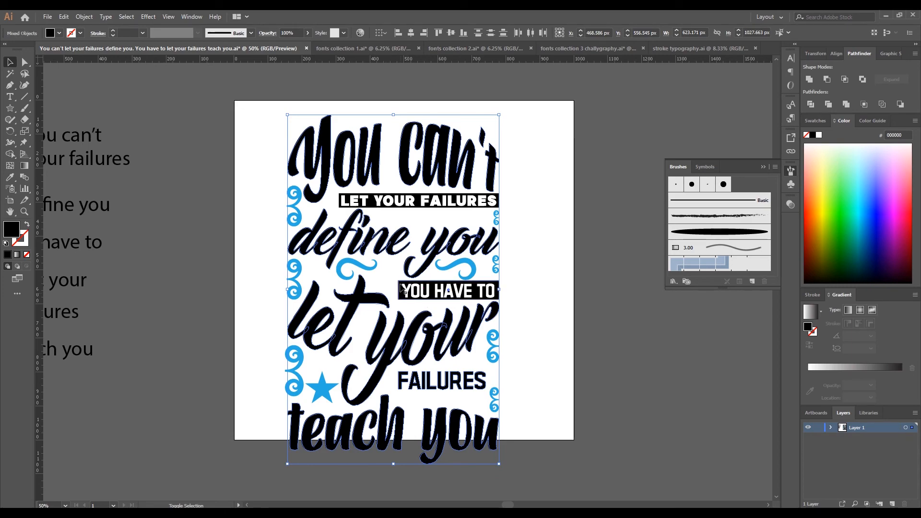
left_click(59, 33)
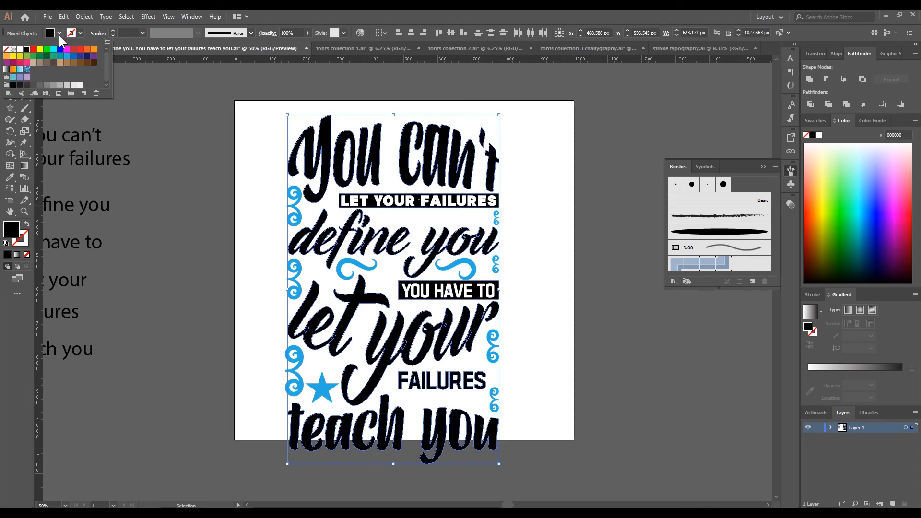
left_click(21, 49)
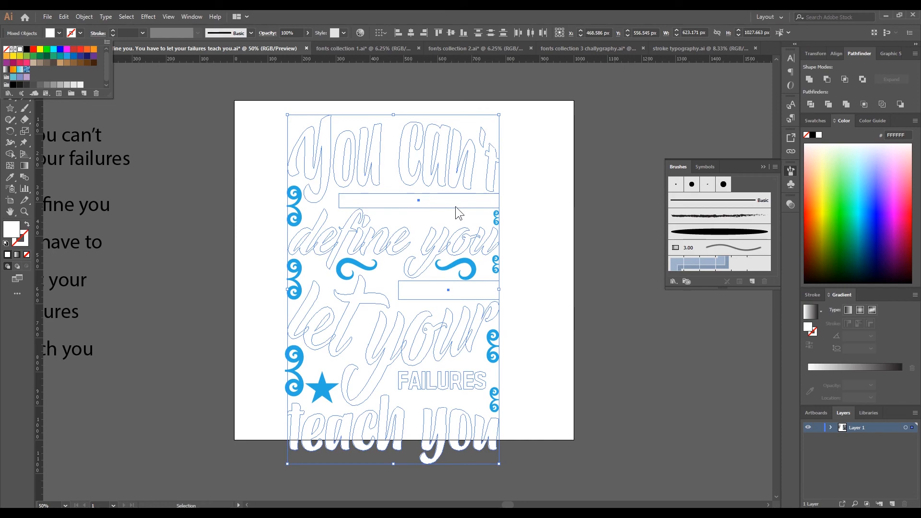
key("Escape")
Step: Fill the bar texts "LET YOUR FAILURES" and "YOU HAVE TO" with black
left_click(434, 202)
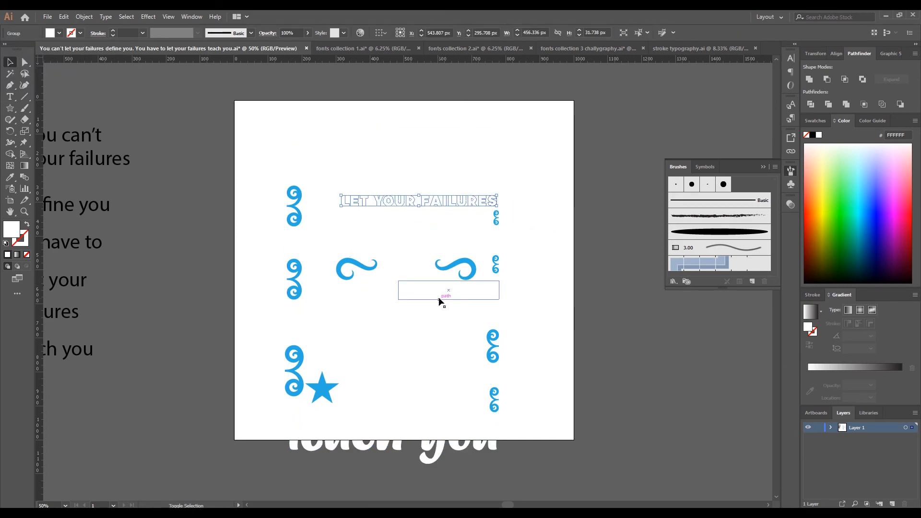
left_click(439, 297, "shift")
left_click(58, 33)
left_click(26, 49)
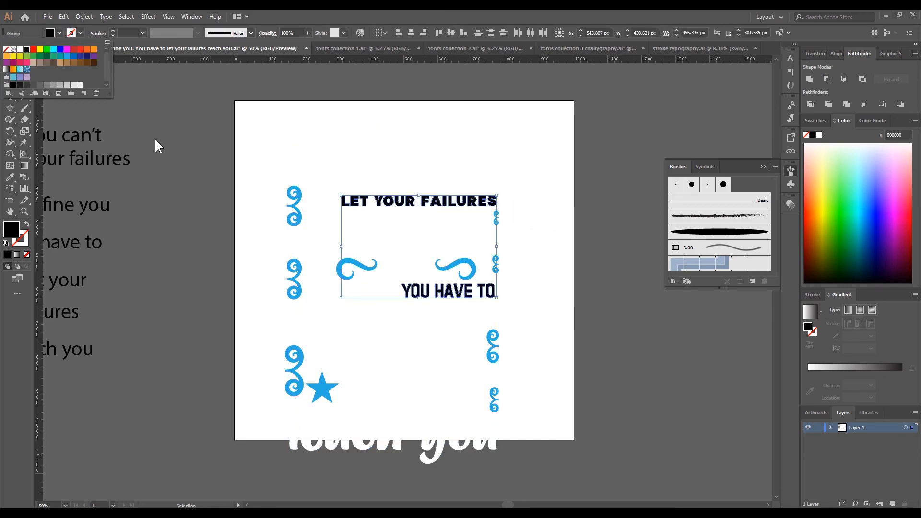
key("Escape")
Step: Group the whole typography design, scale it down proportionally and position it inside the artboard
left_click_drag(209, 118, 541, 487)
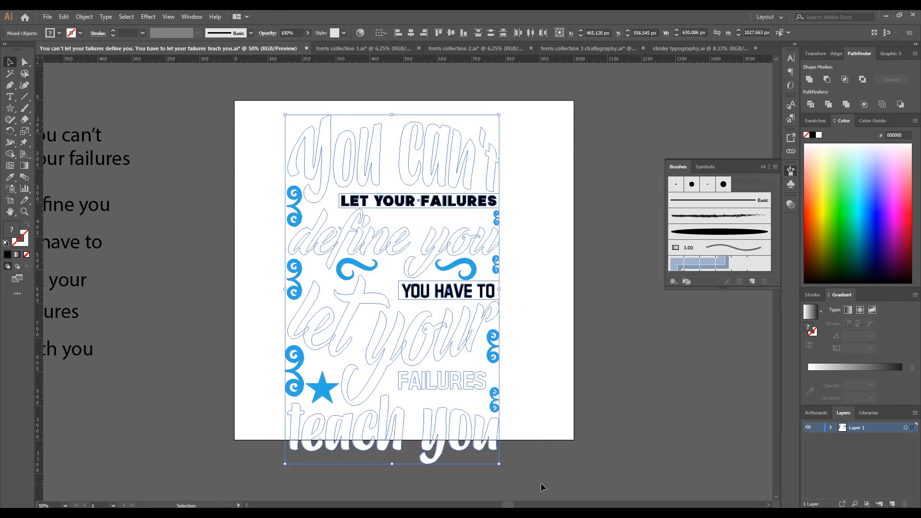
left_click(81, 16)
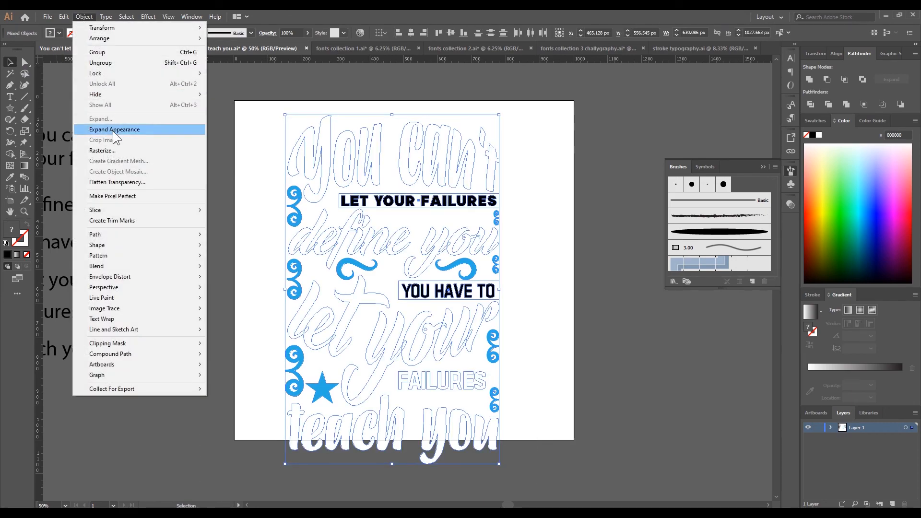
left_click(120, 53)
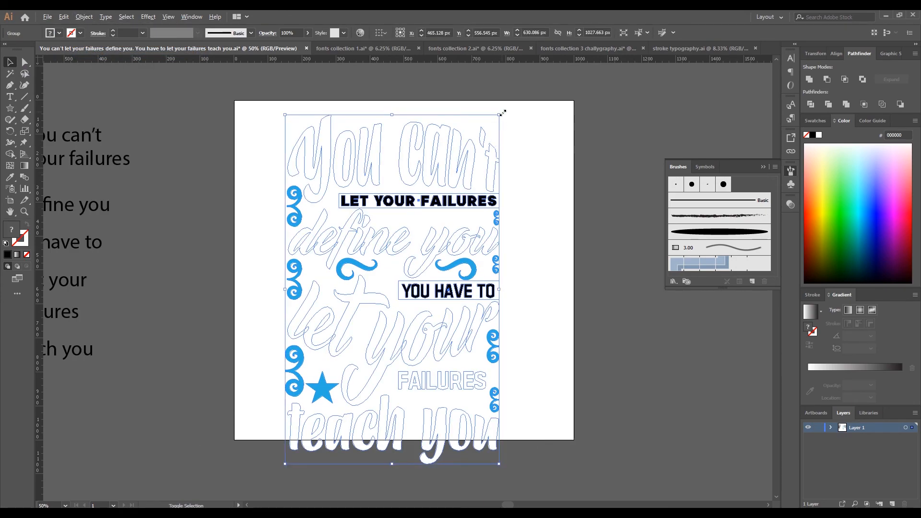
left_click_drag(502, 112, 424, 237)
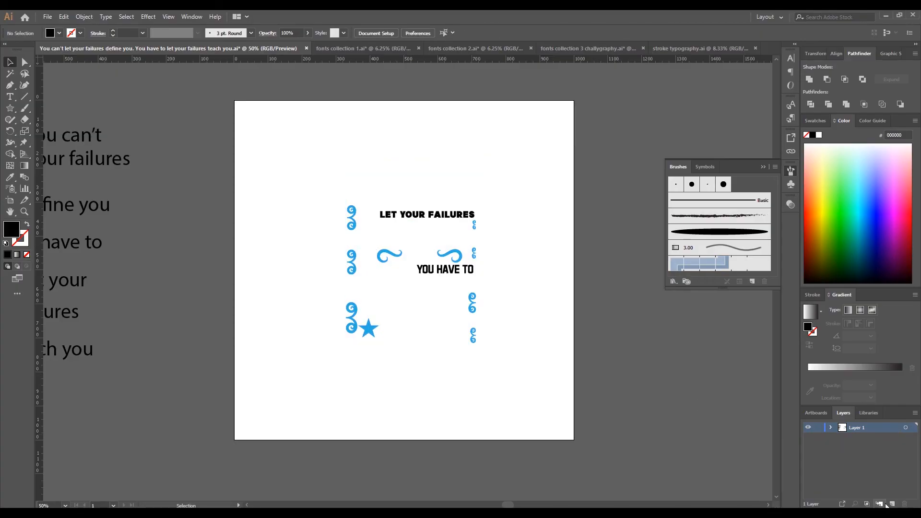
Step: Add a new layer beneath Layer 1
left_click(892, 504)
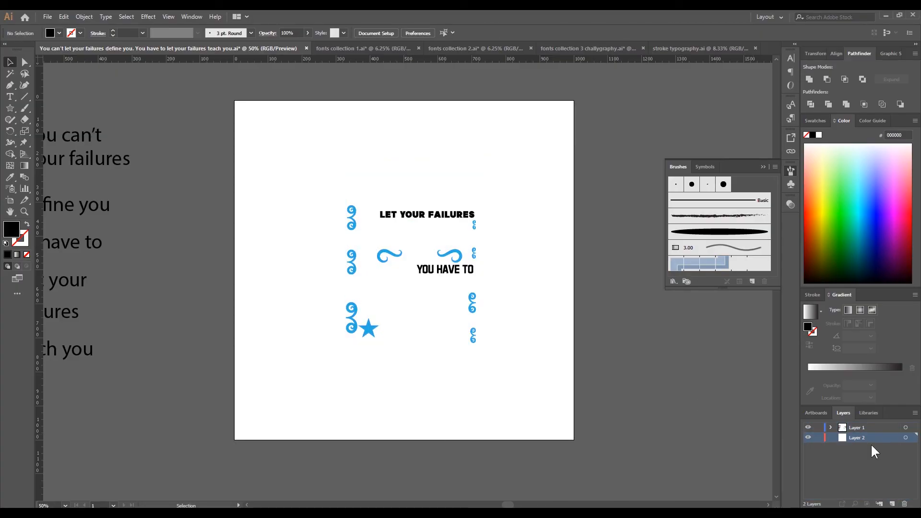
Step: Create a black 1000 by 1000 px rectangle on Layer 2 as the background for the typography design
left_click(9, 108)
left_click(472, 195)
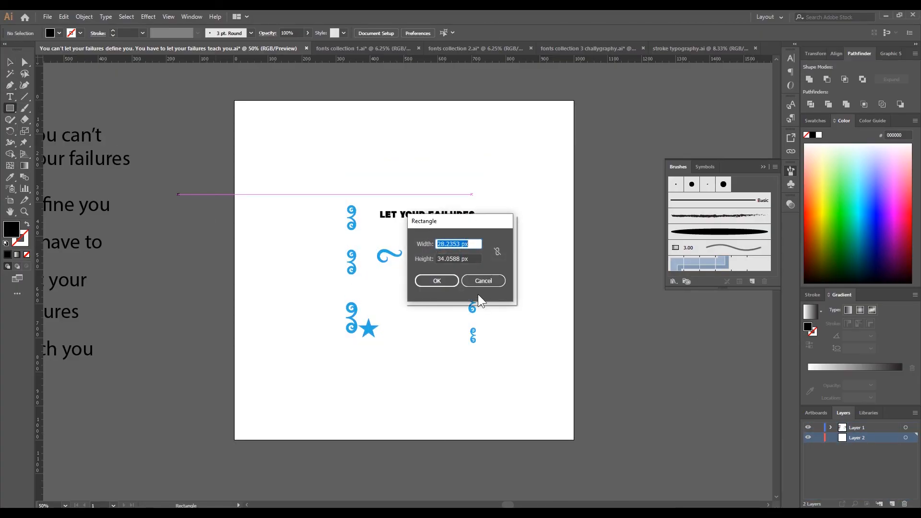
type("1000")
key("Tab")
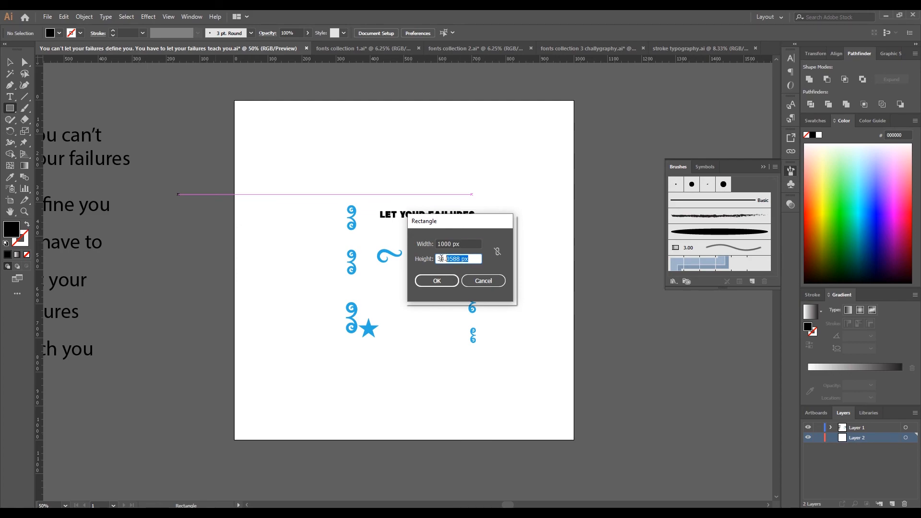
type("1000")
left_click(434, 282)
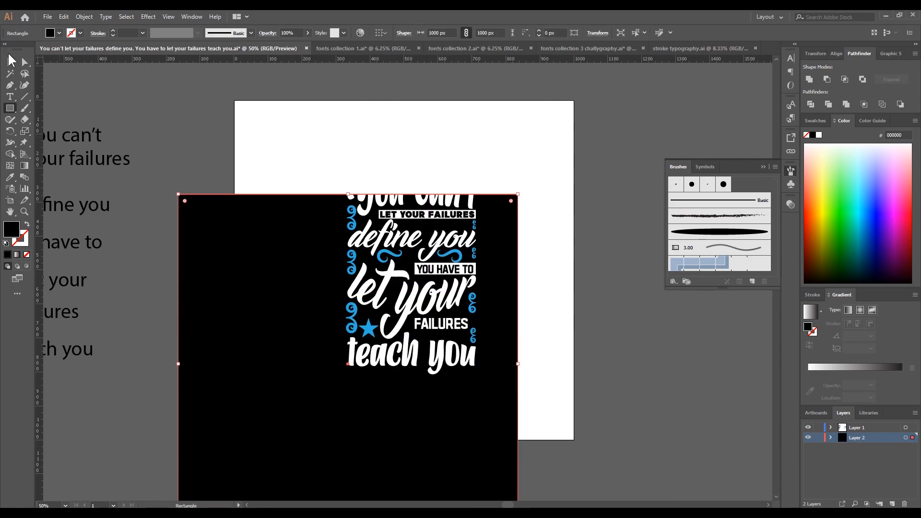
Step: Align the black rectangle to the artboard, centering it horizontally and vertically
key("v")
left_click(837, 53)
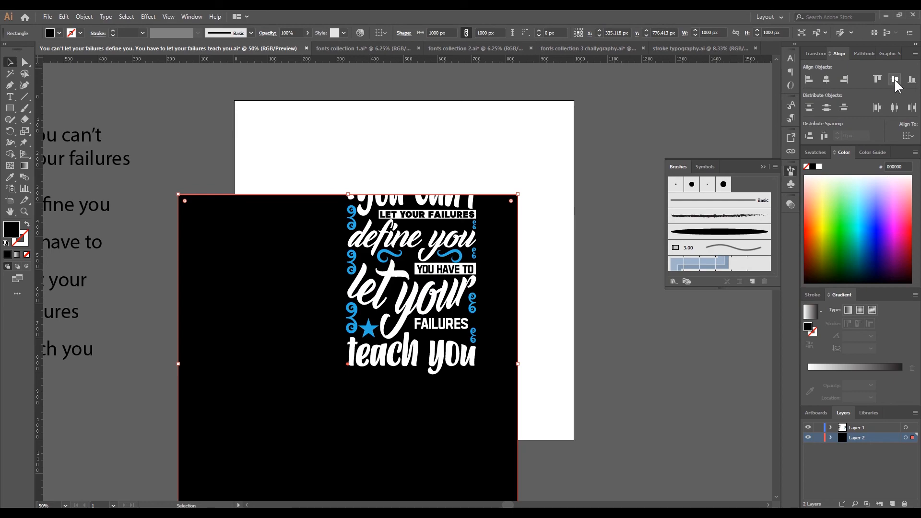
left_click(908, 136)
left_click(885, 169)
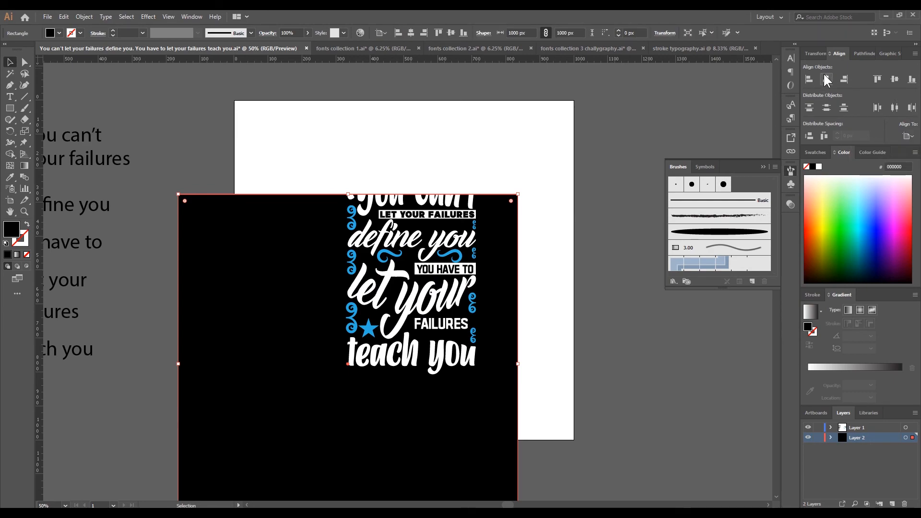
left_click(826, 79)
left_click(895, 79)
left_click(613, 217)
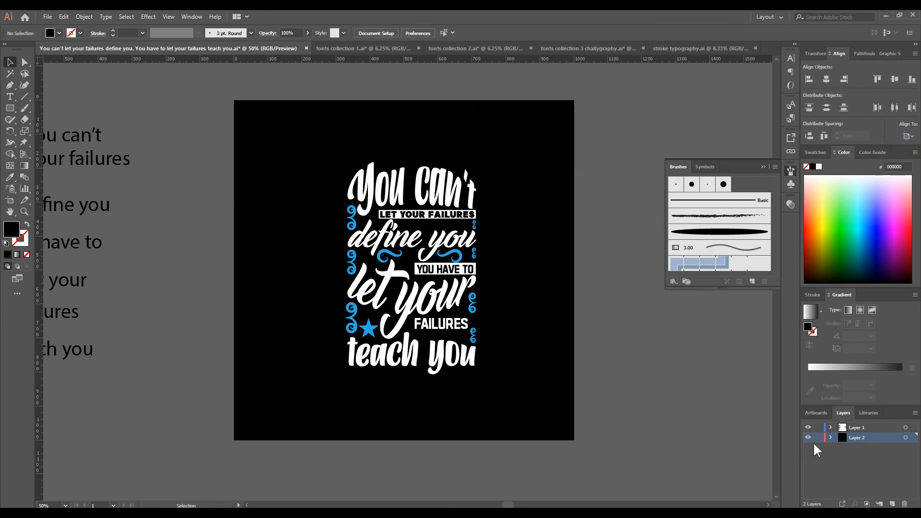
Step: Lock Layer 2 and enlarge the typography group proportionally around its center until it nearly fills the artboard's height
left_click_drag(264, 126, 578, 447)
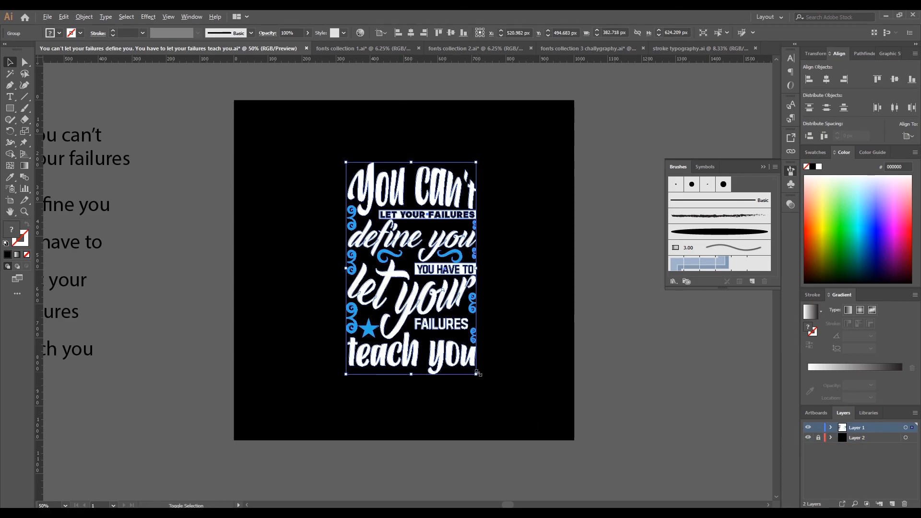
left_click_drag(476, 374, 528, 417)
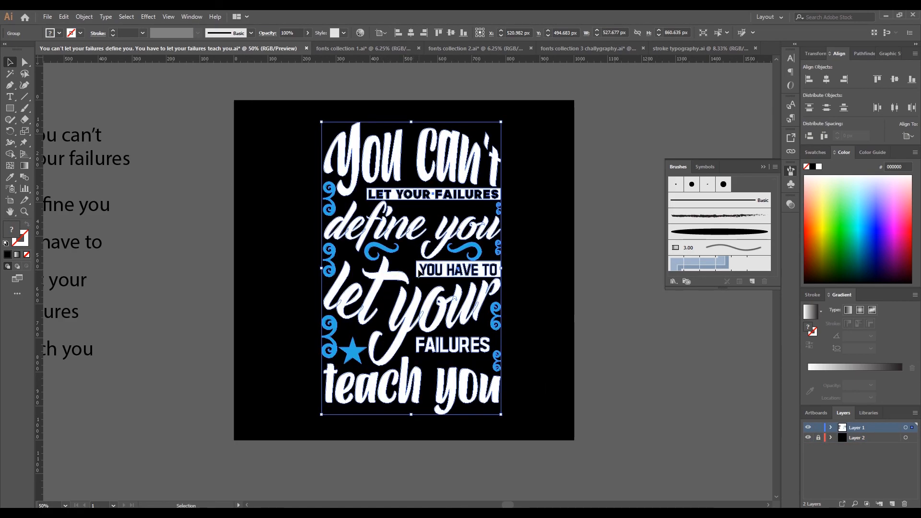
left_click_drag(420, 273, 417, 271)
left_click_drag(501, 415, 524, 421)
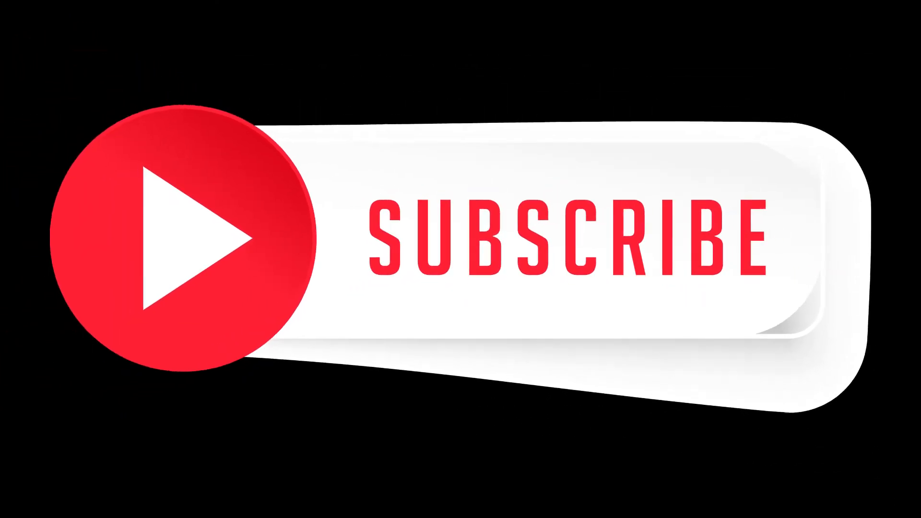